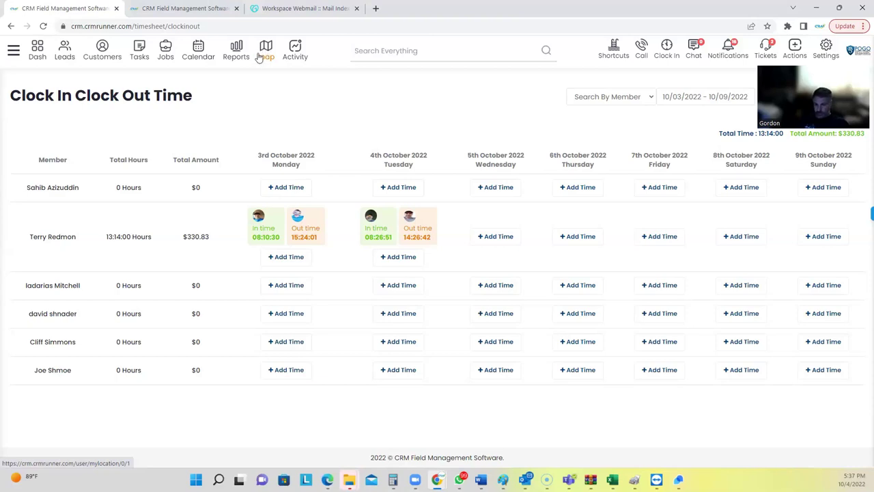
Filter the live location map to one employee's tracked position for 10/04/2022.
left_click(268, 54)
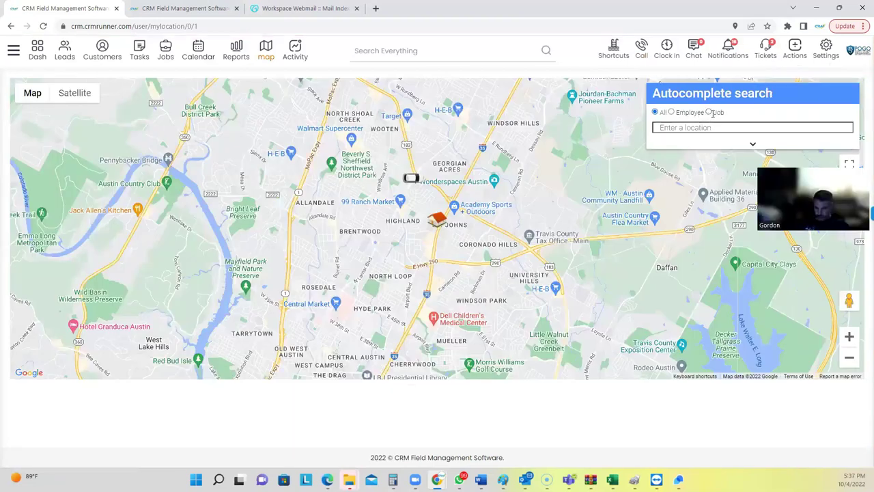
left_click(673, 113)
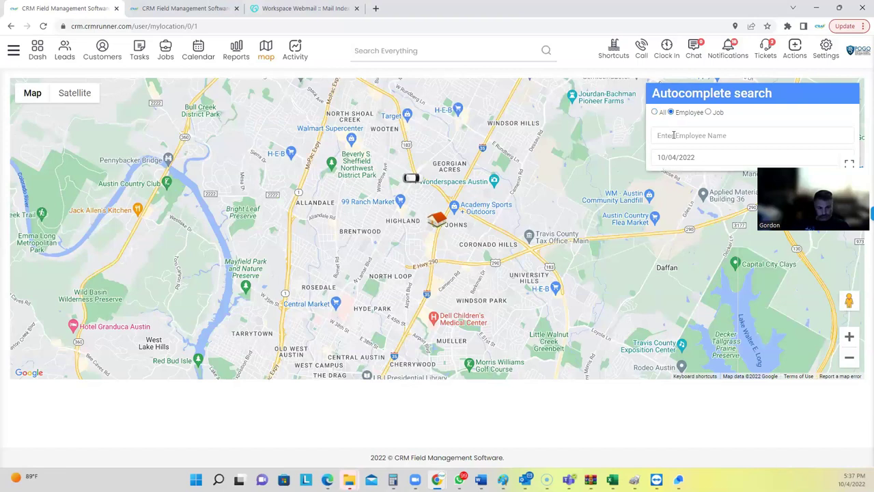
left_click(676, 134)
type("joe")
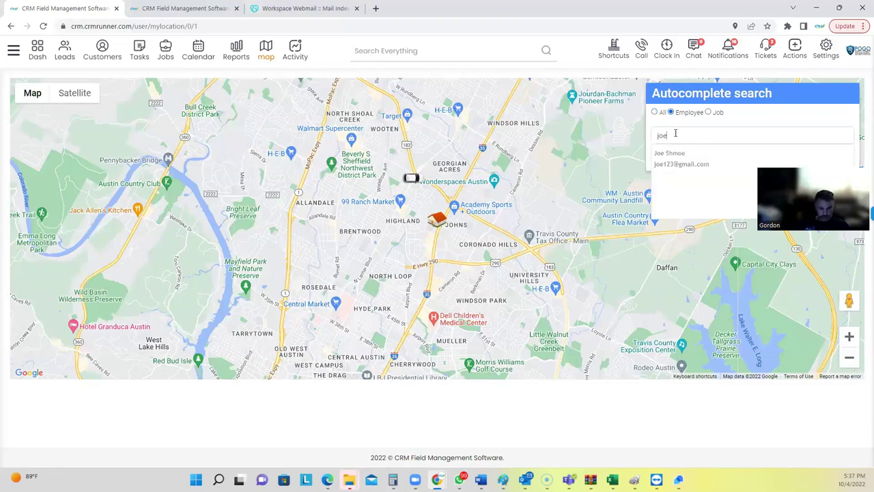
left_click(681, 154)
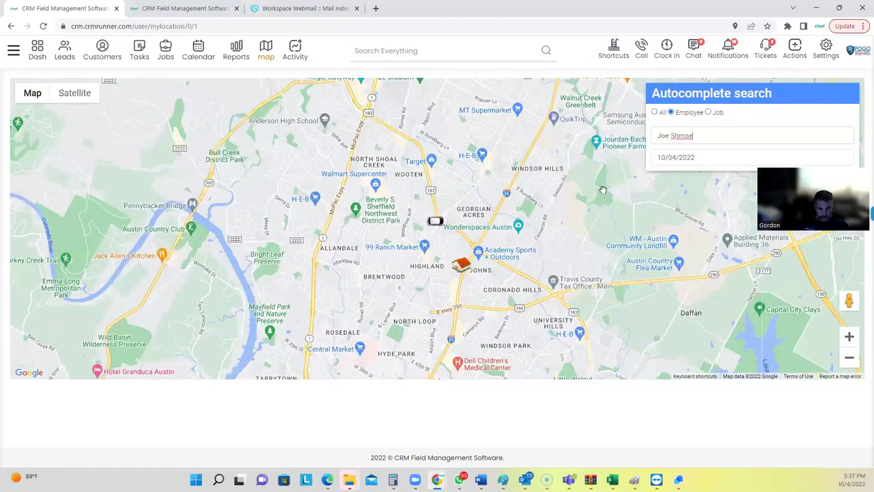
scroll(435, 228, "up", 1)
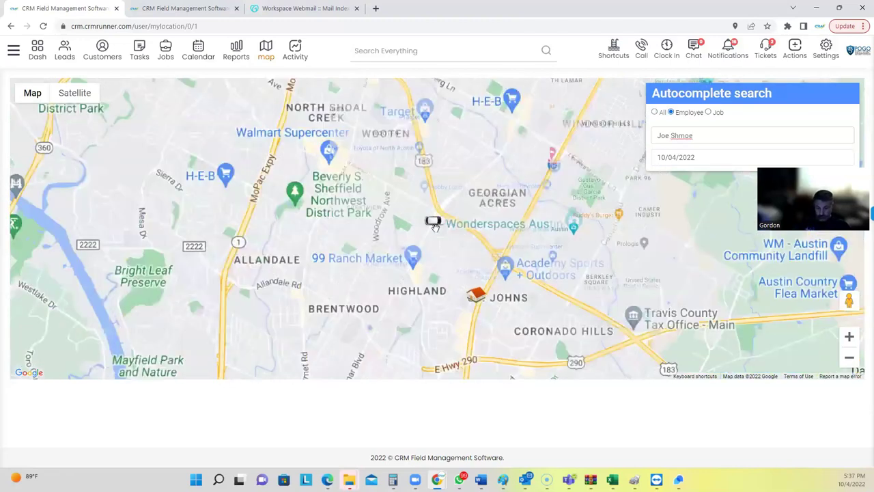
scroll(443, 216, "up", 2)
Switch the location map to satellite imagery.
left_click(80, 95)
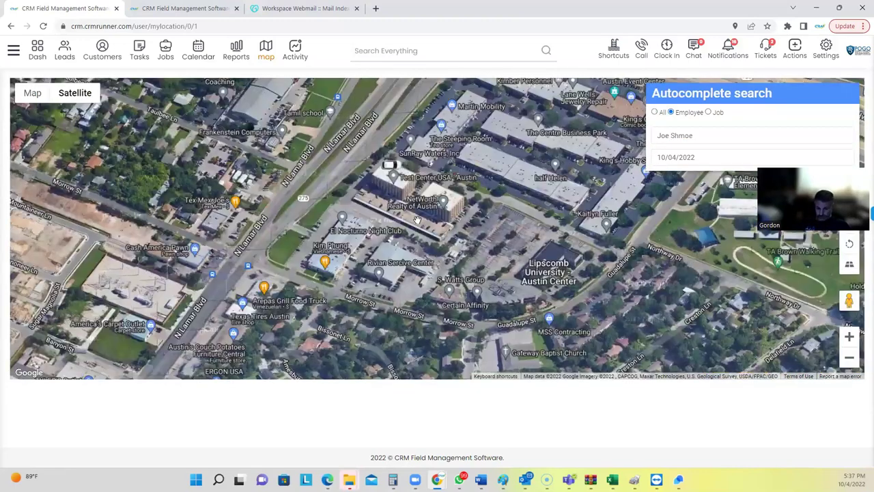
scroll(383, 168, "up", 2)
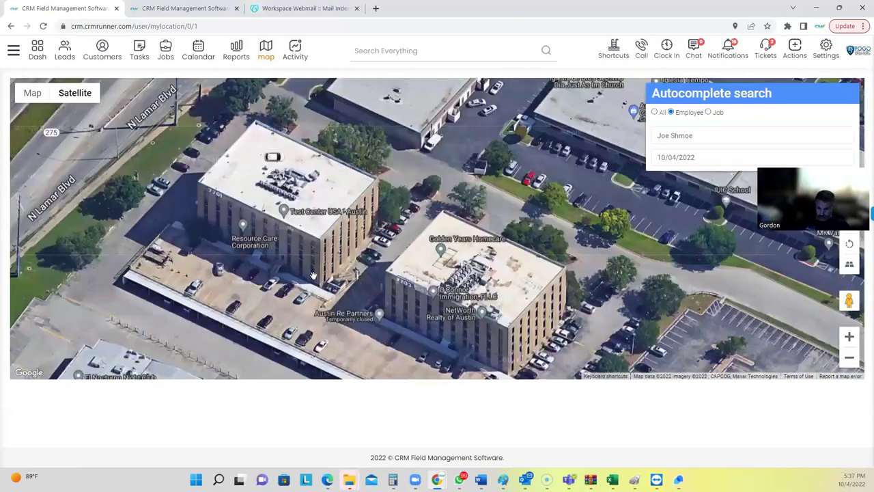
scroll(306, 268, "down", 1)
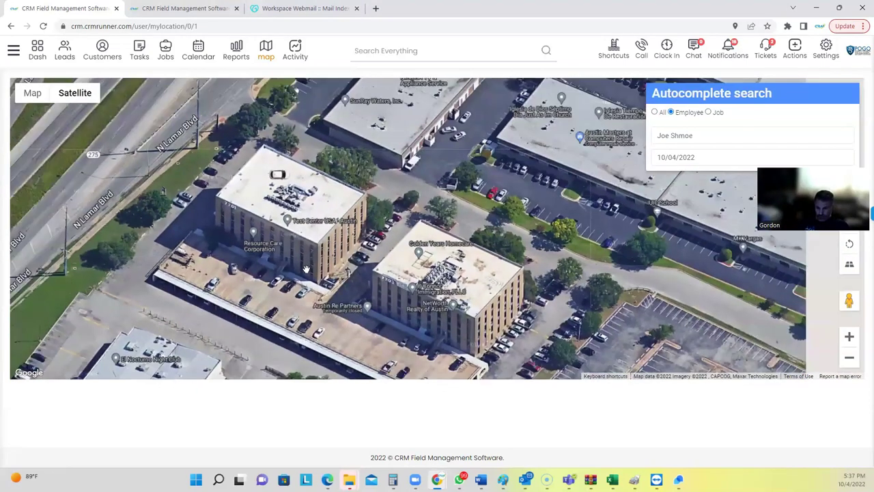
scroll(306, 268, "down", 1)
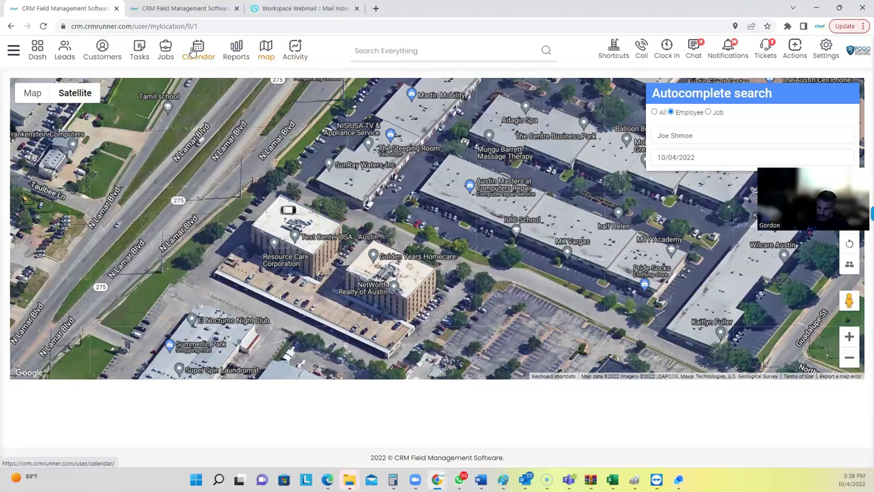
Preview the October 2022 calendar in week, day and list views, return to month, and inspect the batteries event.
left_click(193, 53)
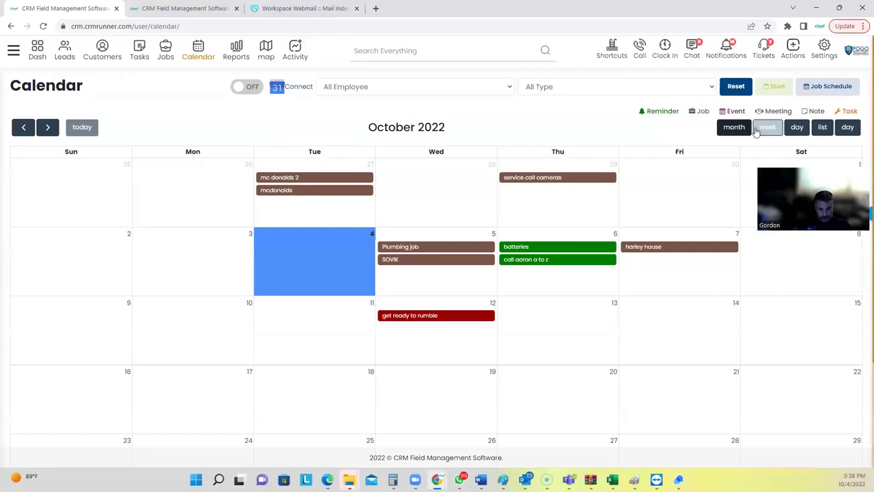
left_click(763, 128)
left_click(797, 127)
left_click(820, 128)
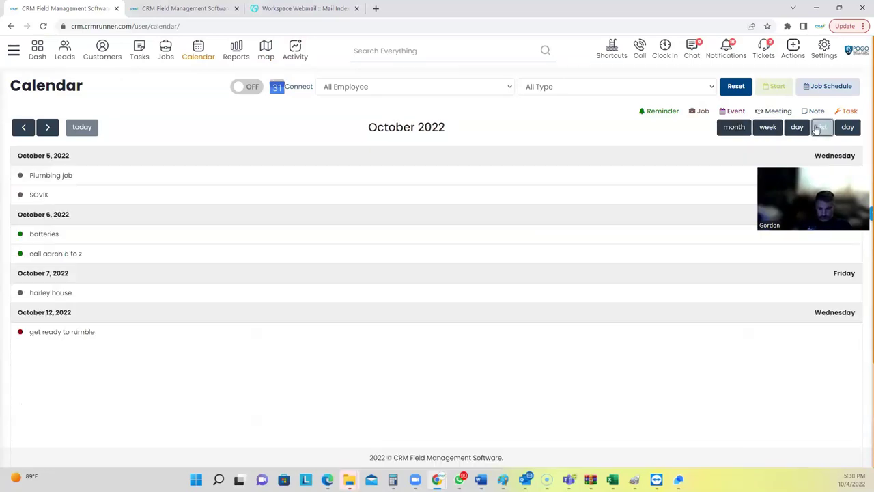
left_click(736, 129)
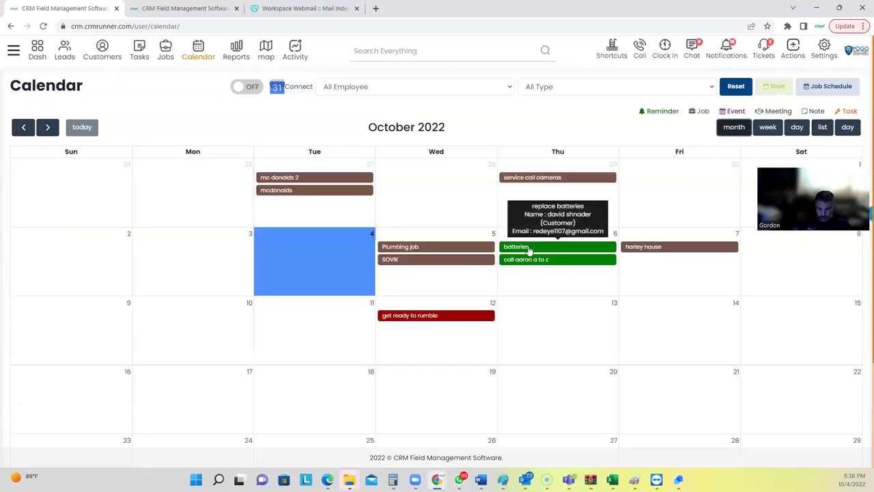
left_click(529, 248)
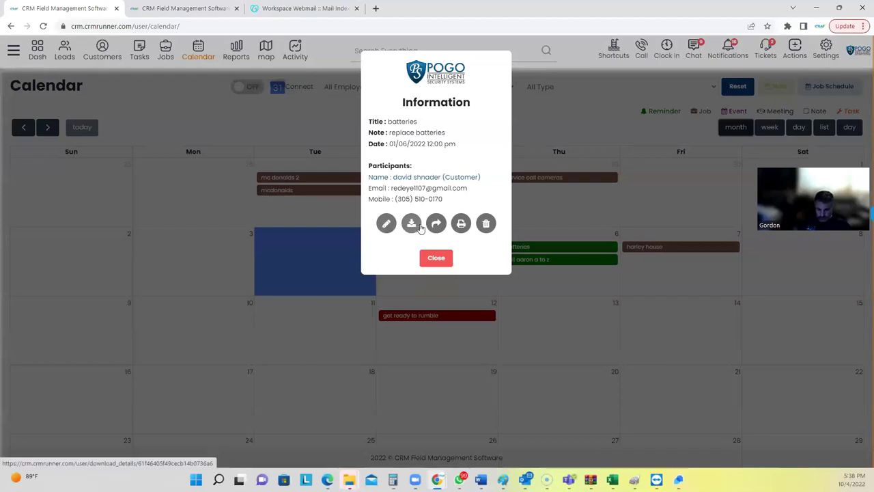
left_click(443, 259)
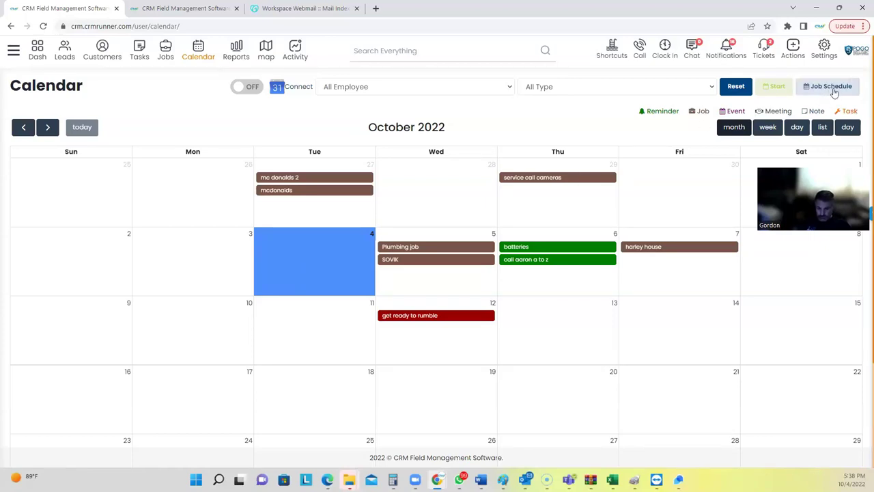
Browse the October 4, 2022 job schedule of all-day job cards across four technicians.
left_click(824, 91)
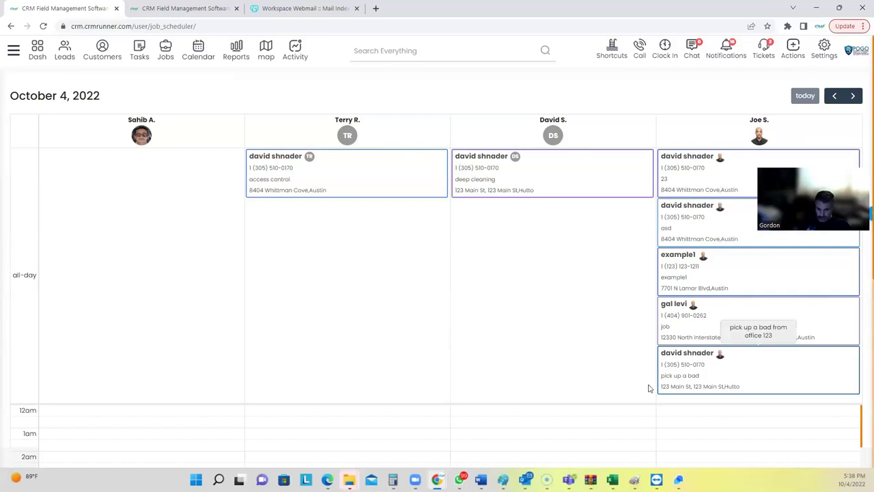
scroll(62, 325, "down", 5)
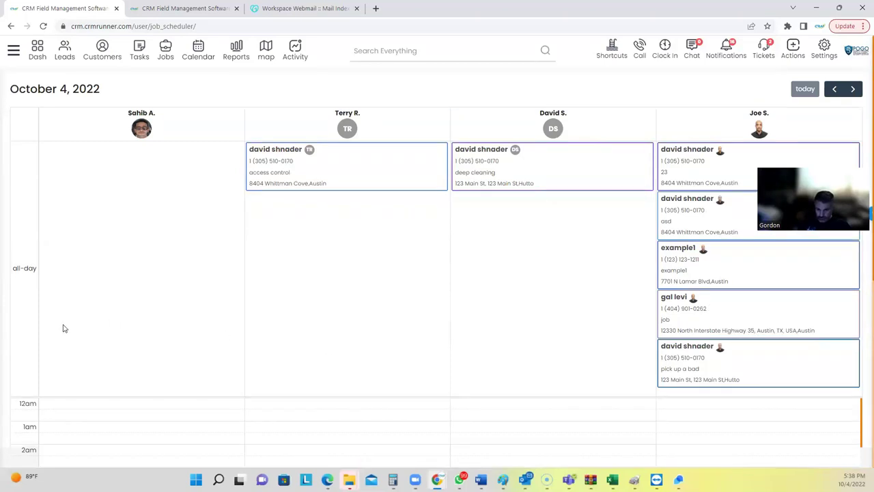
scroll(490, 233, "up", 5)
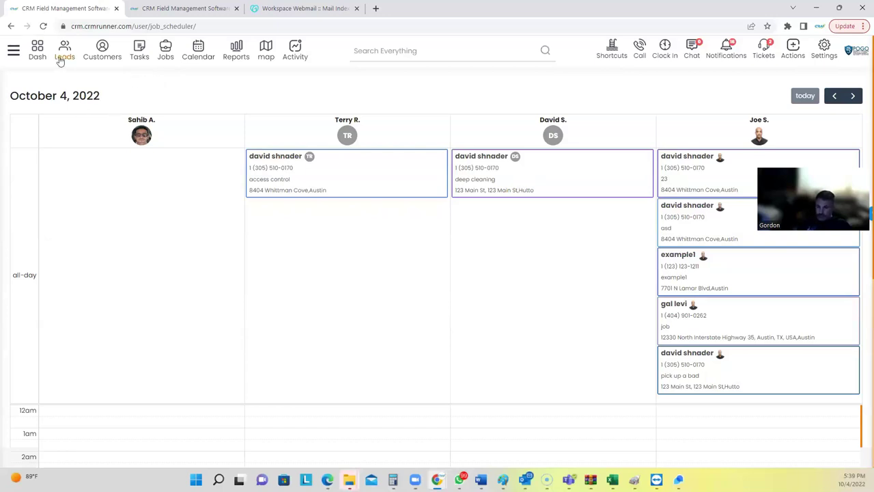
Start a new customer and enter their first and last name, mobile number and e-mail.
left_click(97, 53)
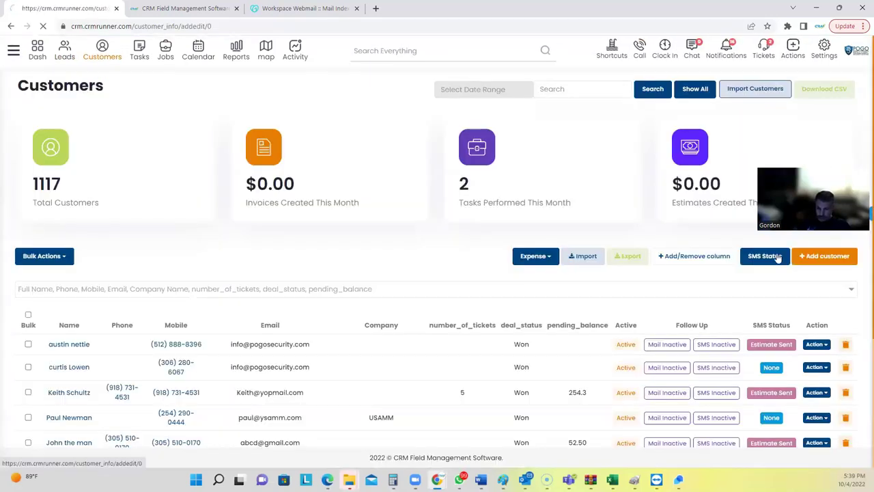
left_click(824, 255)
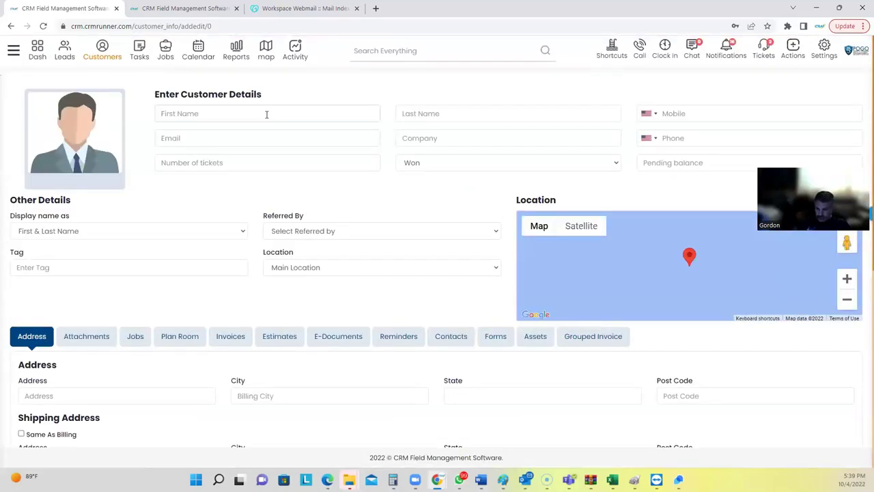
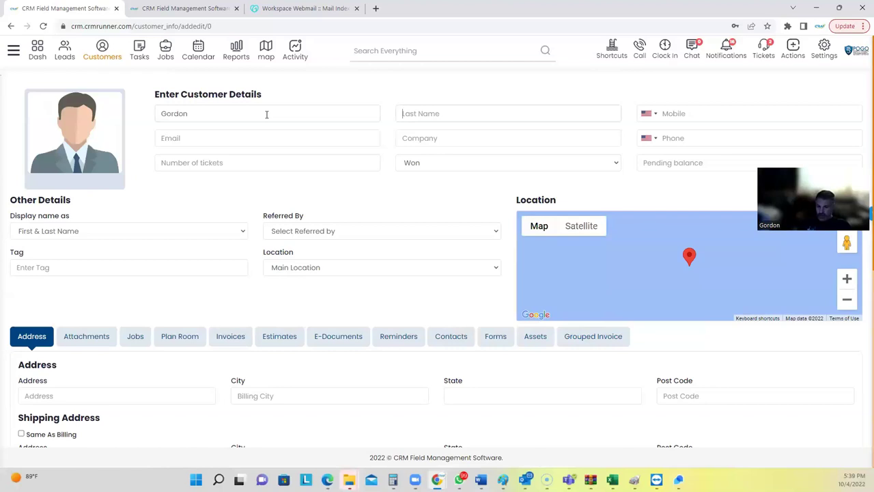
key("Tab")
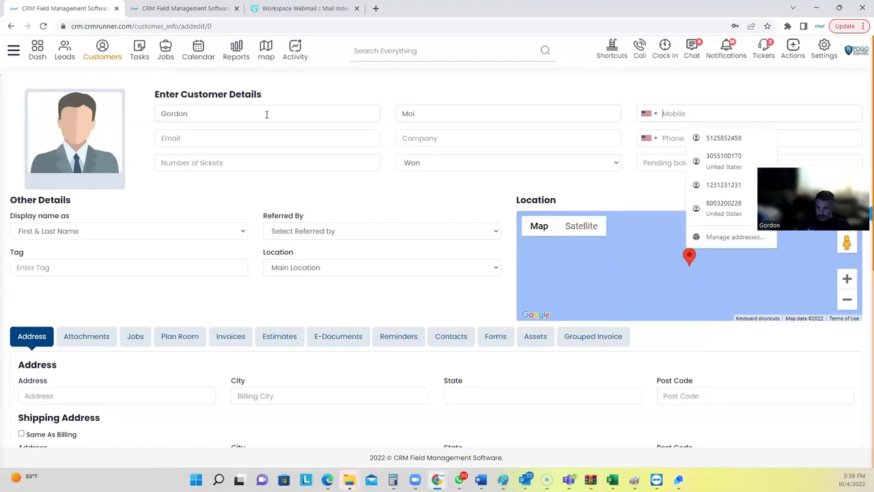
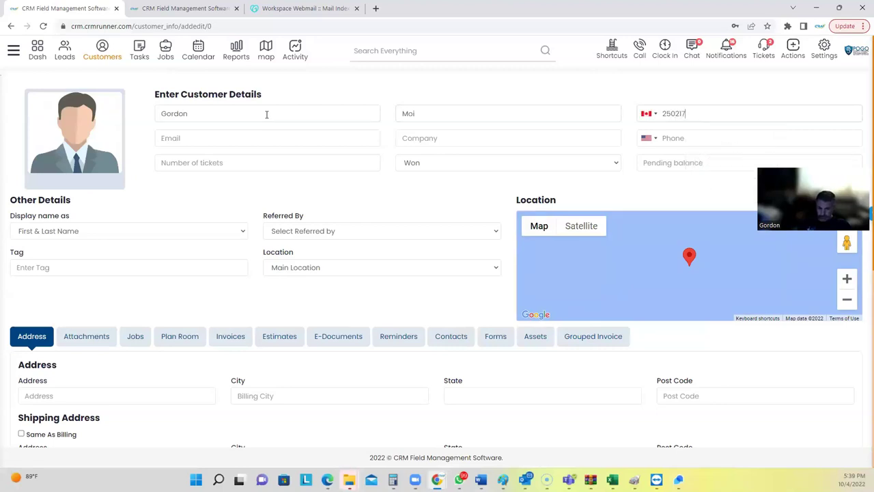
left_click(224, 137)
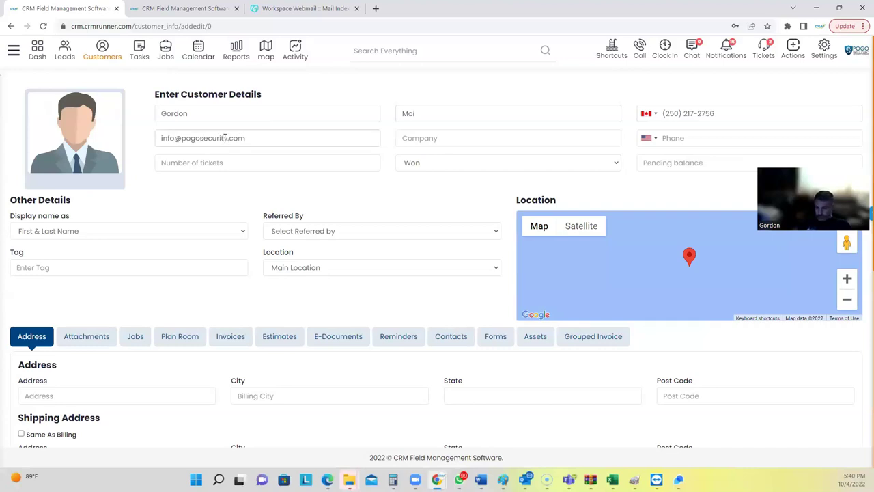
Fill in the customer's Austin, Texas billing address from the autocomplete suggestion.
scroll(157, 190, "down", 2)
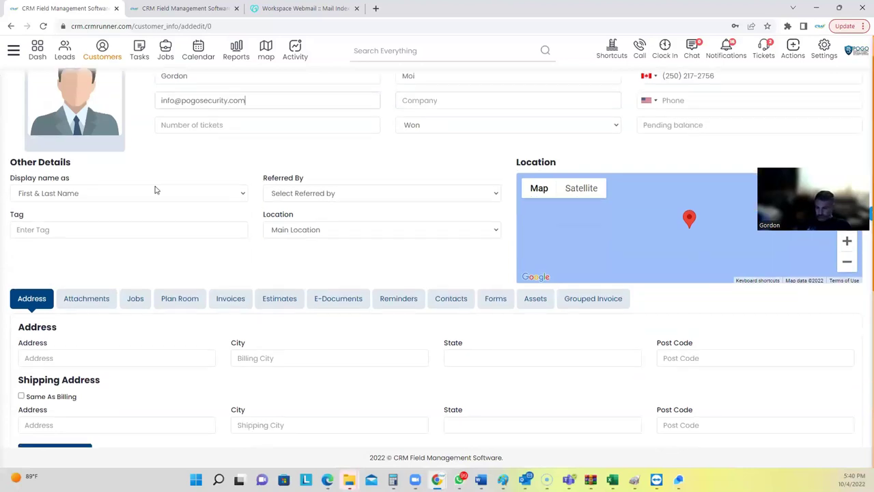
left_click(99, 245)
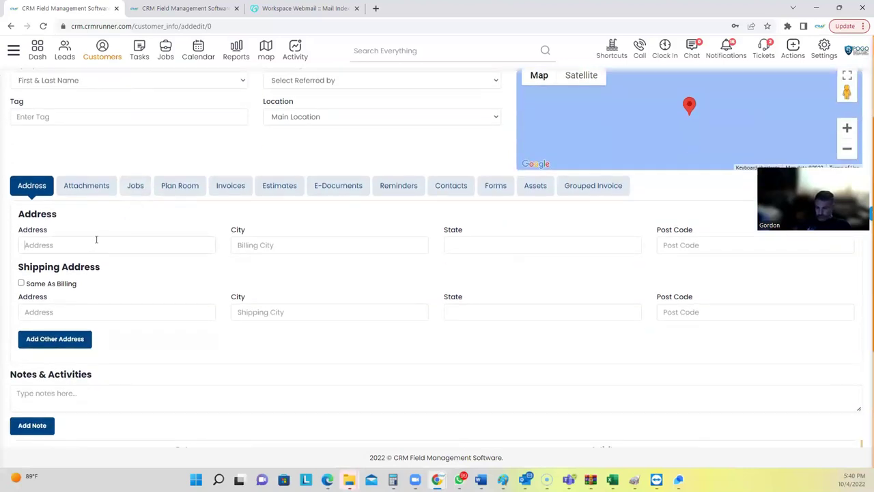
type("3456")
left_click(82, 261)
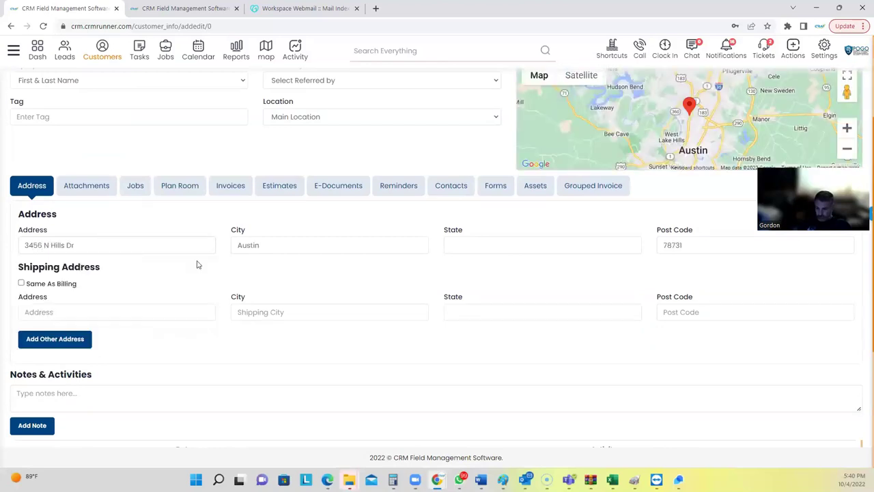
scroll(690, 185, "up", 1)
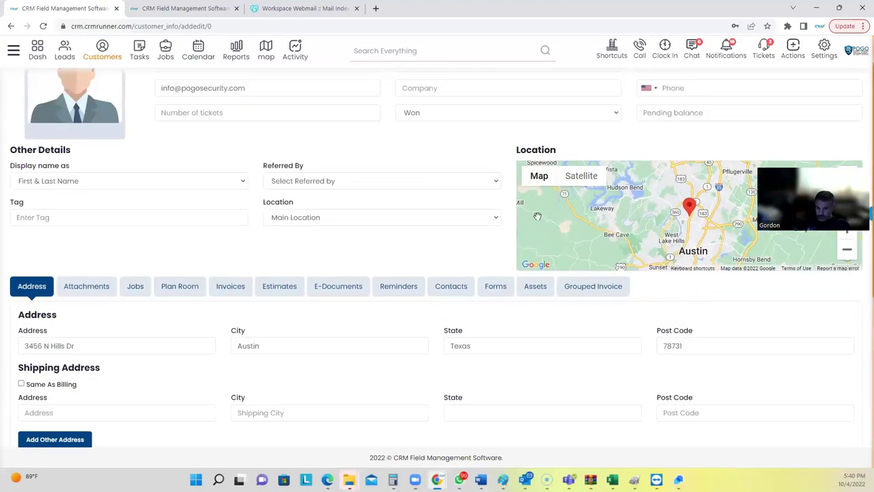
scroll(470, 209, "up", 1)
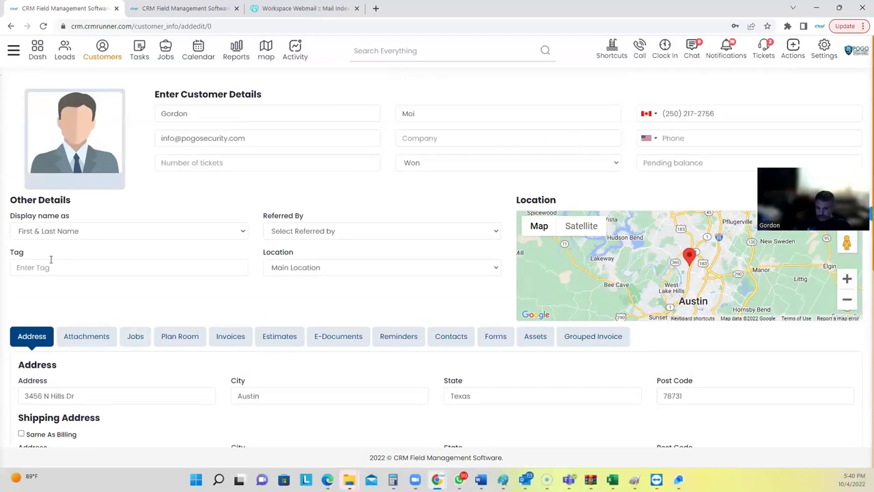
left_click(105, 235)
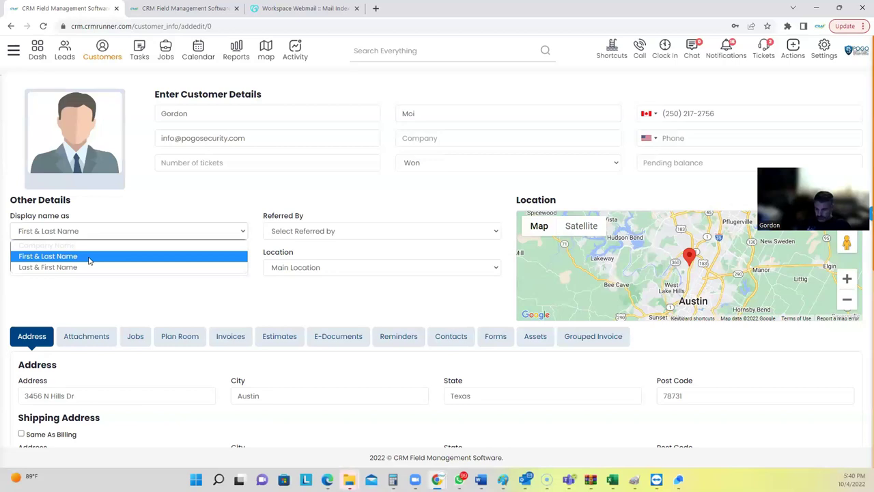
left_click(291, 232)
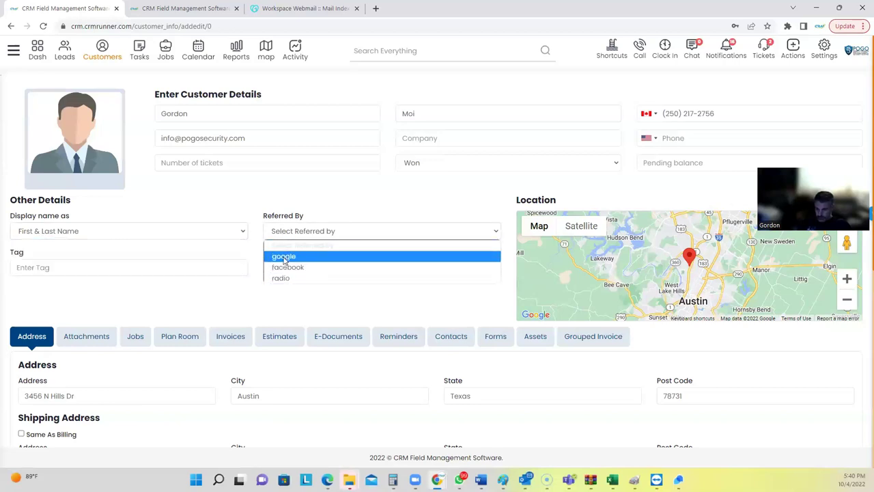
left_click(292, 300)
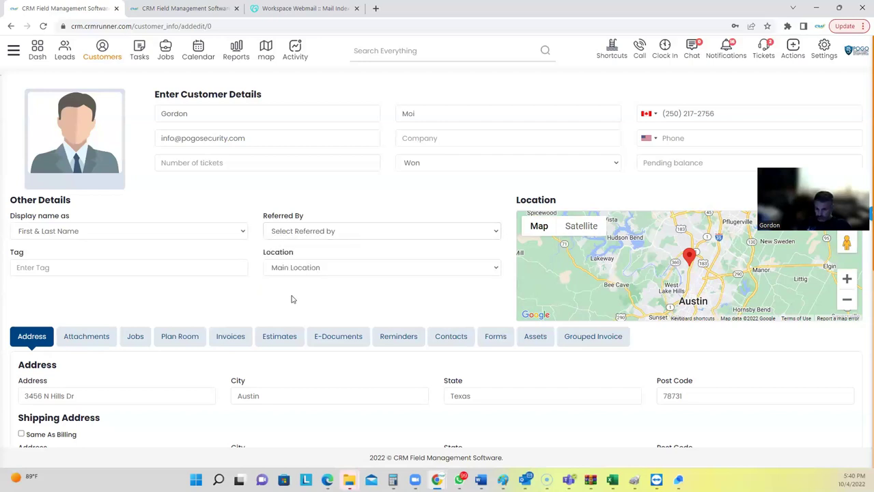
left_click_drag(266, 252, 291, 254)
left_click(278, 166)
left_click(446, 166)
left_click(370, 196)
scroll(189, 258, "down", 2)
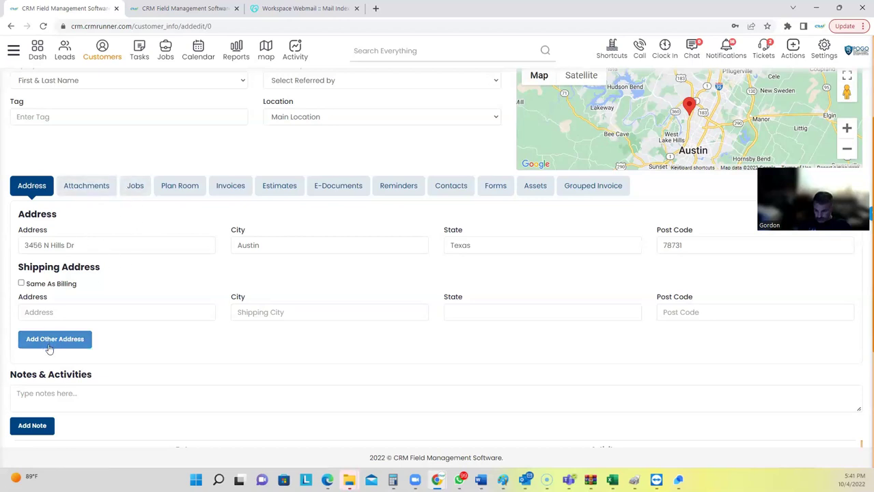
Check the customer's Attachments, Jobs, Plan Room, Invoices and Estimates tabs, all empty.
left_click_drag(32, 376, 88, 366)
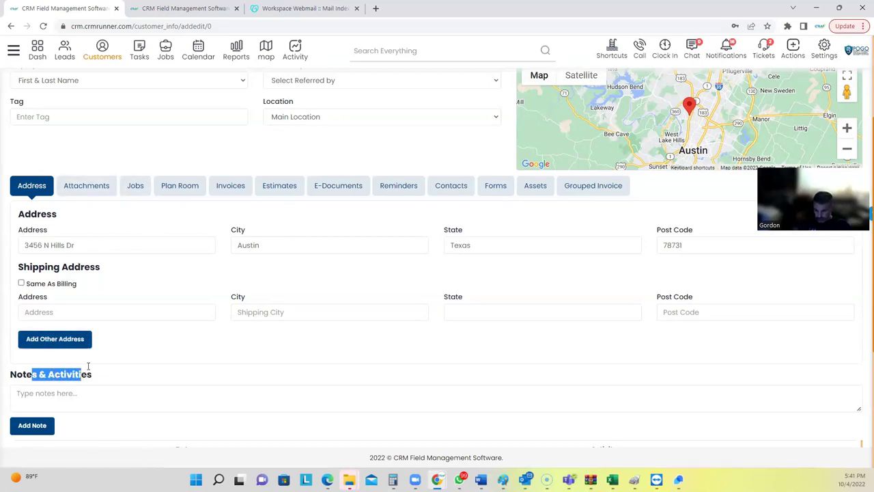
left_click(87, 187)
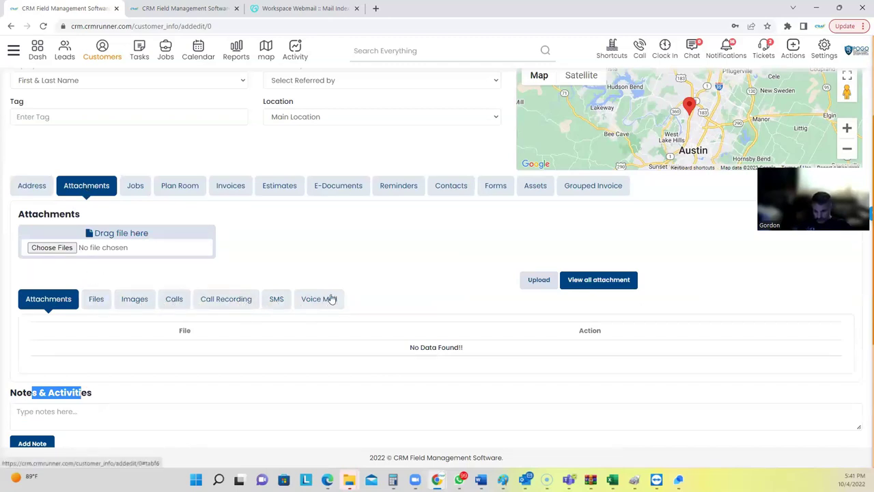
left_click(140, 191)
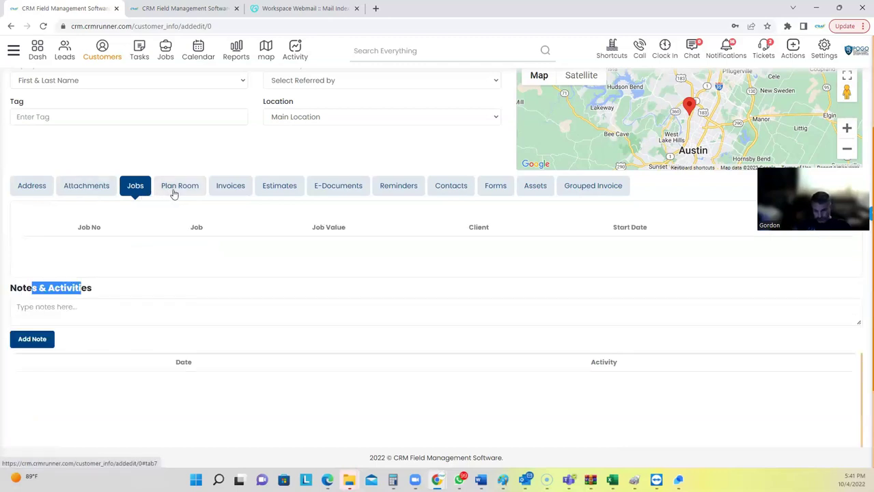
left_click(175, 192)
left_click(232, 194)
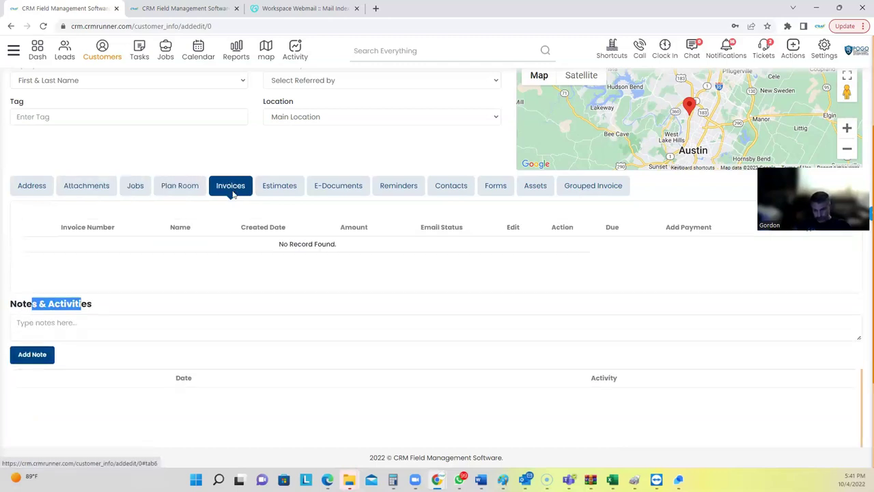
left_click(280, 190)
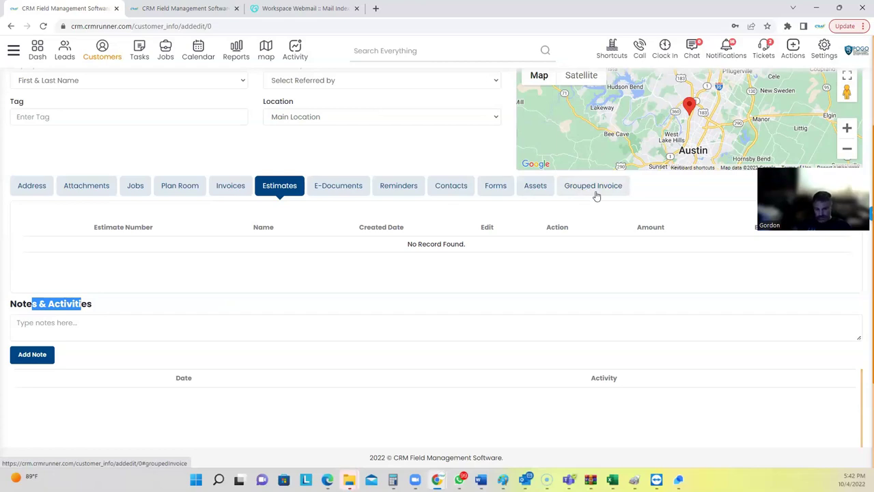
scroll(345, 338, "down", 2)
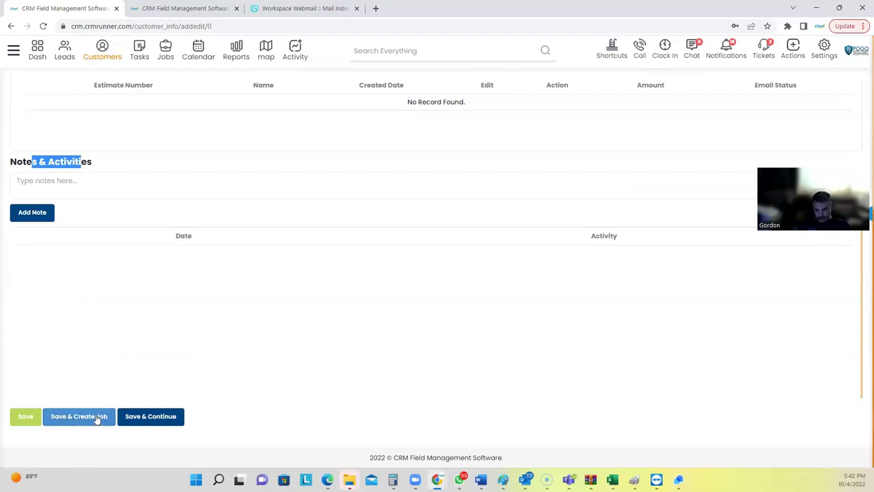
Save the customer with Save & Continue and create blank estimate #1999 for them.
scroll(221, 267, "up", 3)
scroll(196, 433, "down", 3)
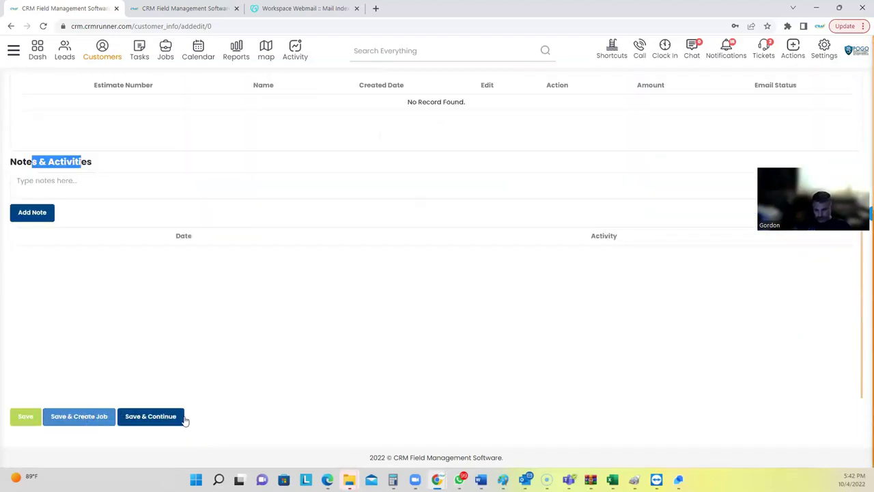
left_click(158, 418)
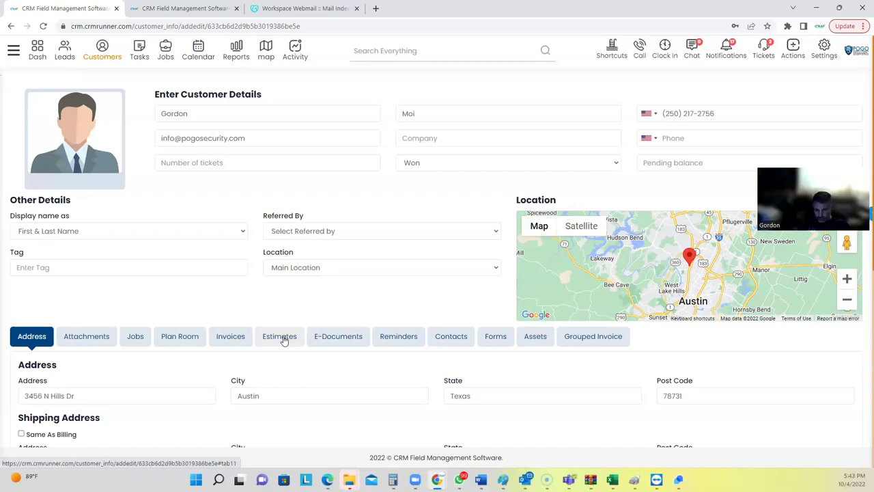
left_click(284, 338)
left_click(804, 381)
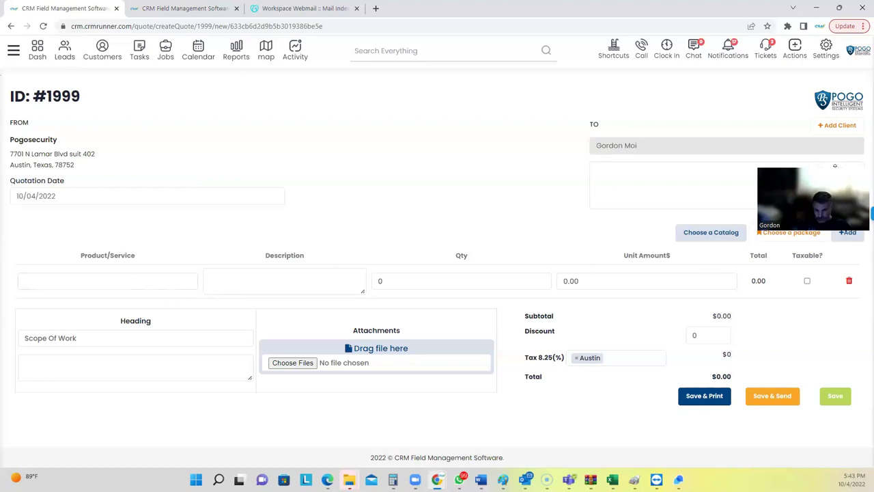
Add the PS-D3016-I DVR and a new line, then delete the DVR row, leaving one blank line.
left_click_drag(835, 166, 834, 29)
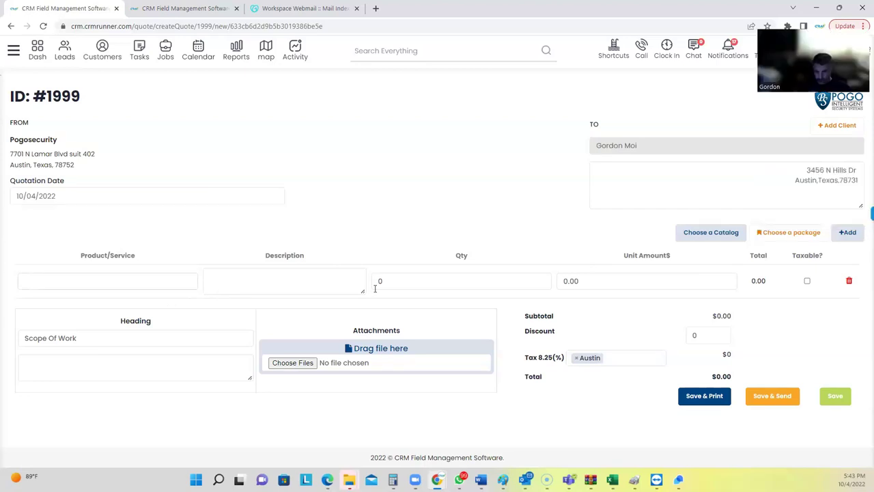
left_click(151, 278)
type("dvr")
left_click(87, 345)
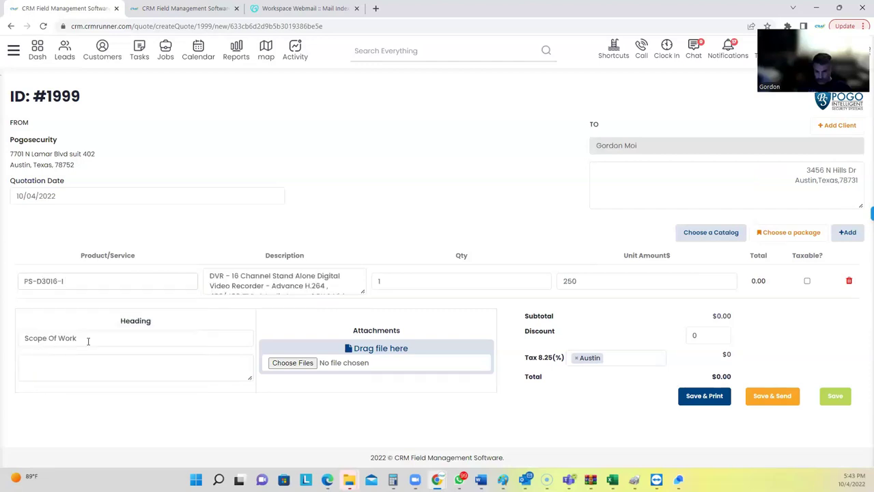
left_click(847, 232)
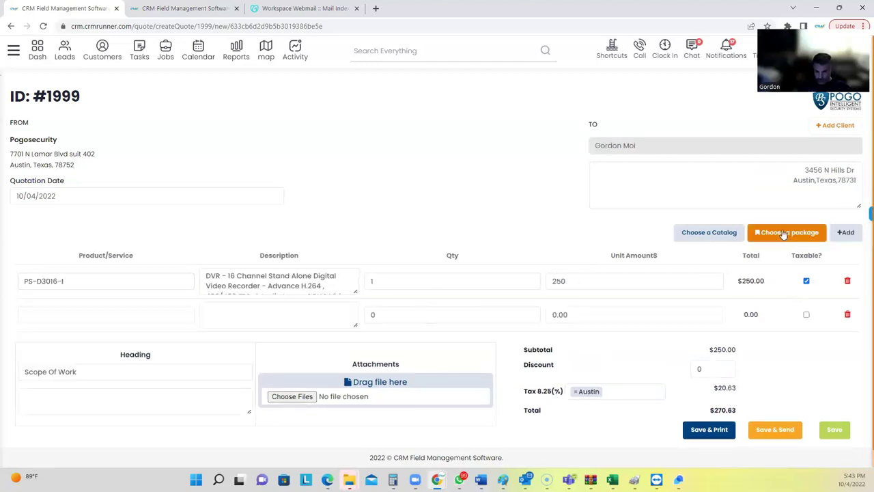
left_click(848, 281)
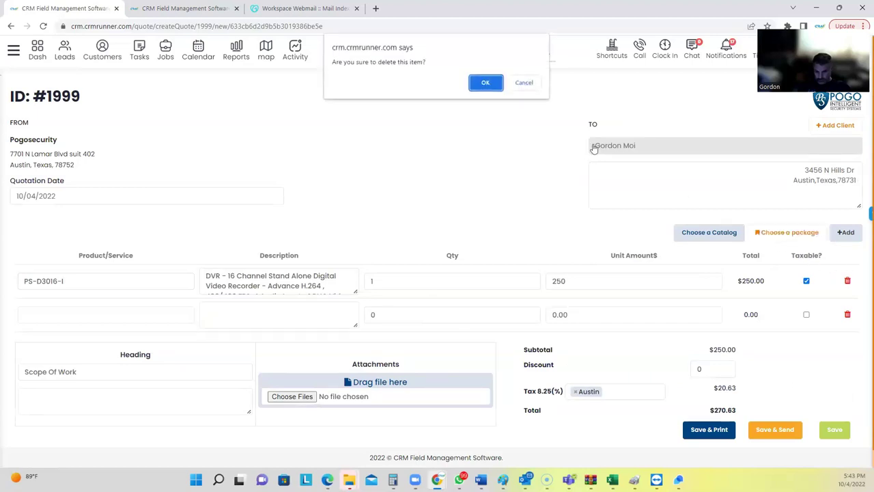
left_click(484, 84)
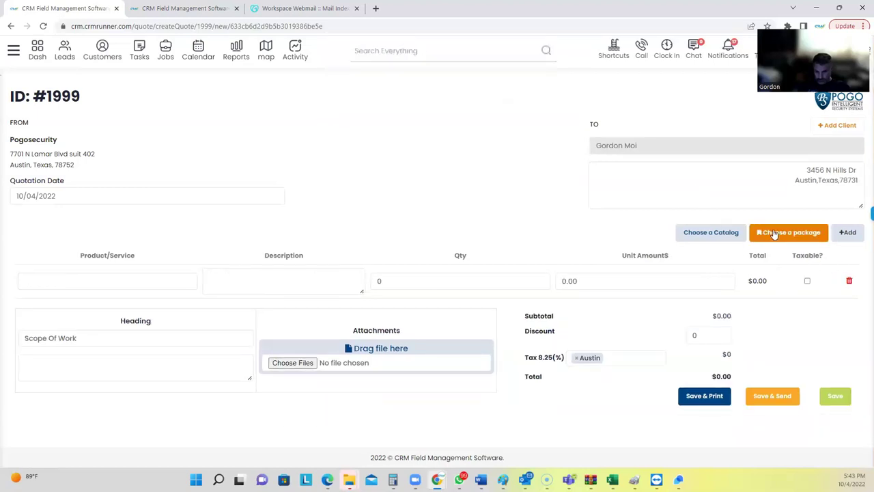
left_click(774, 234)
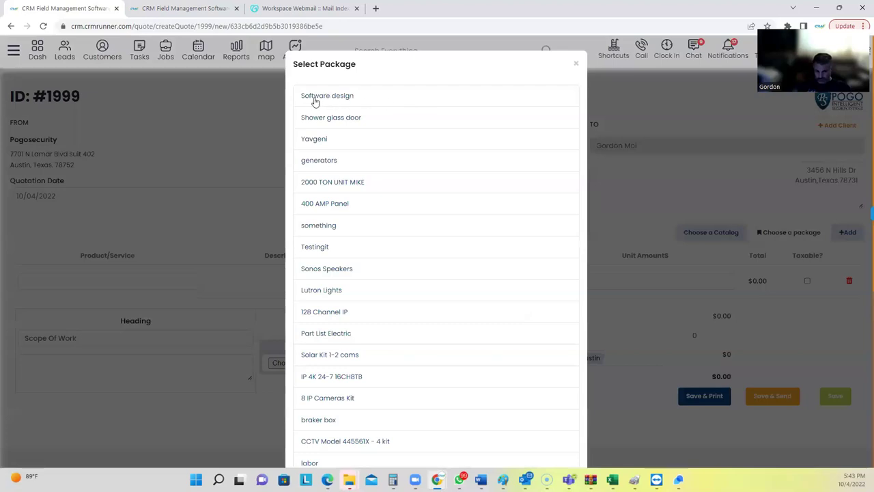
Add the 8 IP Cameras Kit package, giving ten line items and a $5360.00 subtotal.
scroll(331, 239, "down", 2)
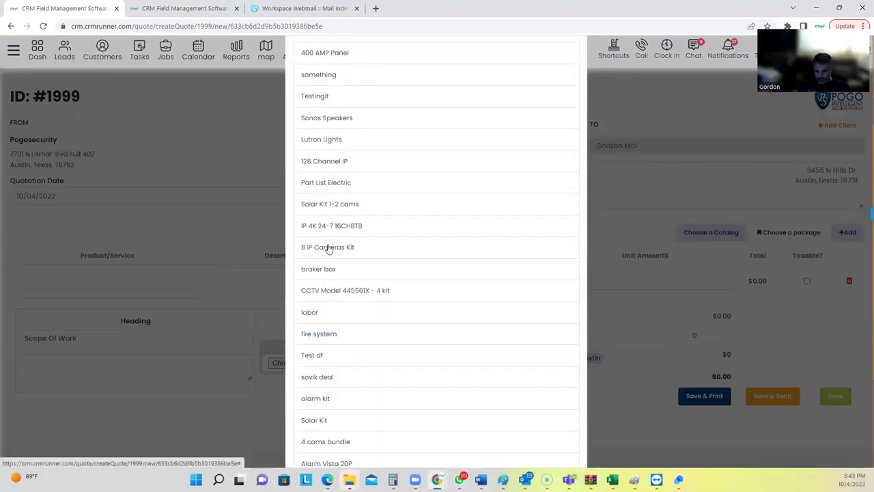
left_click(327, 248)
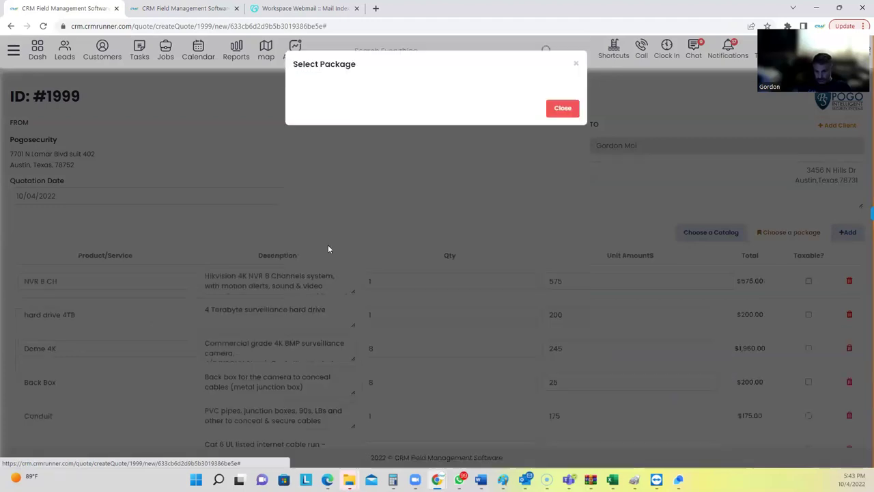
scroll(341, 256, "down", 4)
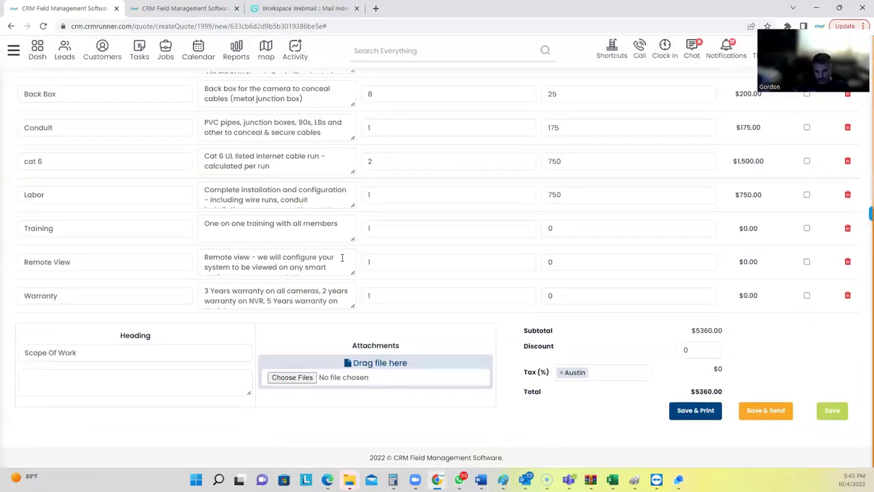
left_click_drag(695, 330, 732, 334)
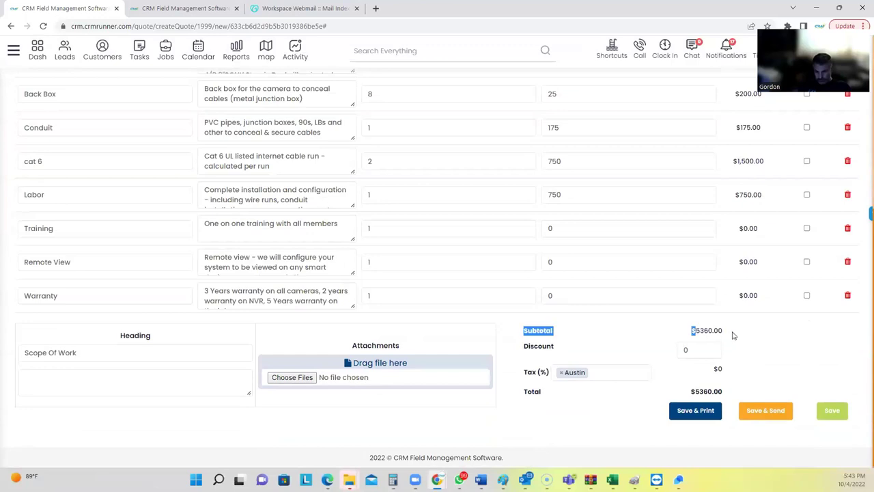
scroll(553, 283, "up", 2)
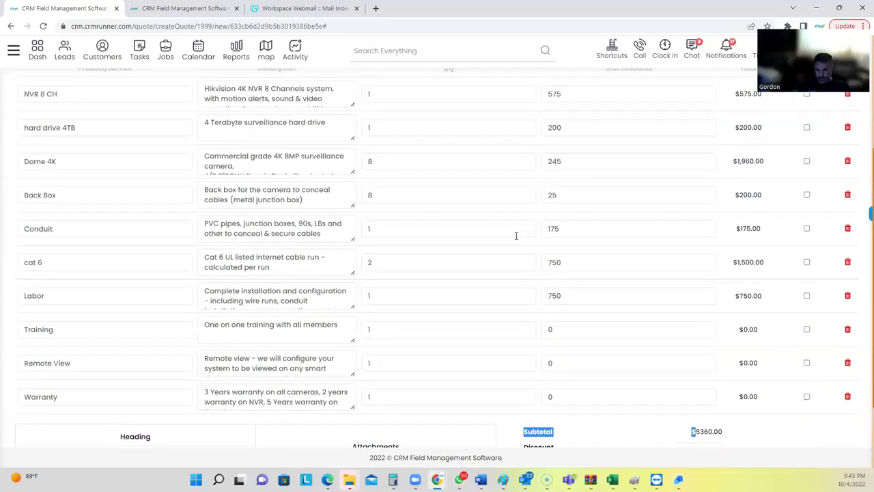
Change Dome 4K and Back Box quantities from 8 to 6 and save the estimate at $4820.
scroll(515, 236, "up", 3)
scroll(410, 287, "down", 1)
double_click(364, 265)
type("6")
double_click(372, 292)
type("6")
scroll(682, 338, "down", 4)
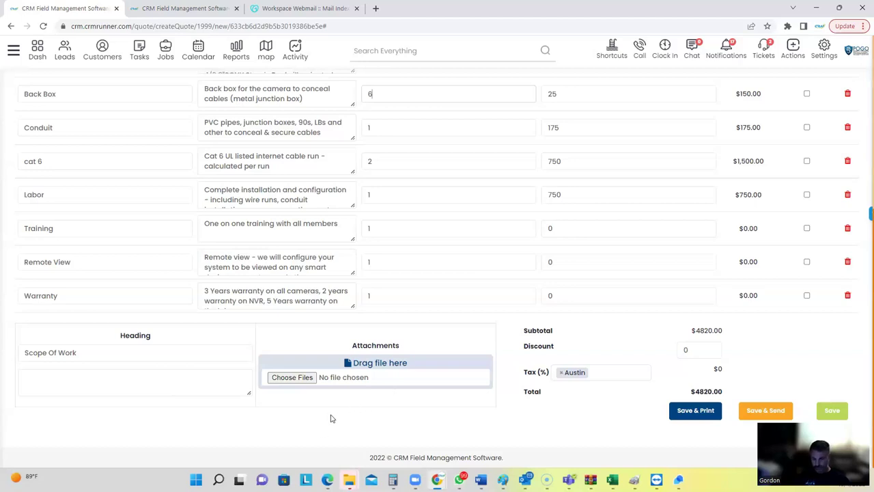
left_click(825, 412)
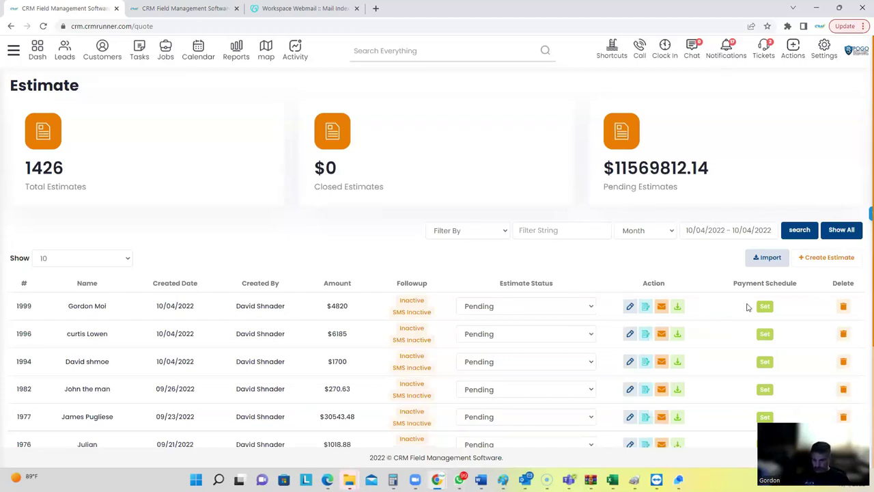
Download estimate 1999's quote PDF, opening estimate_1999.pdf in a new tab.
left_click(679, 311)
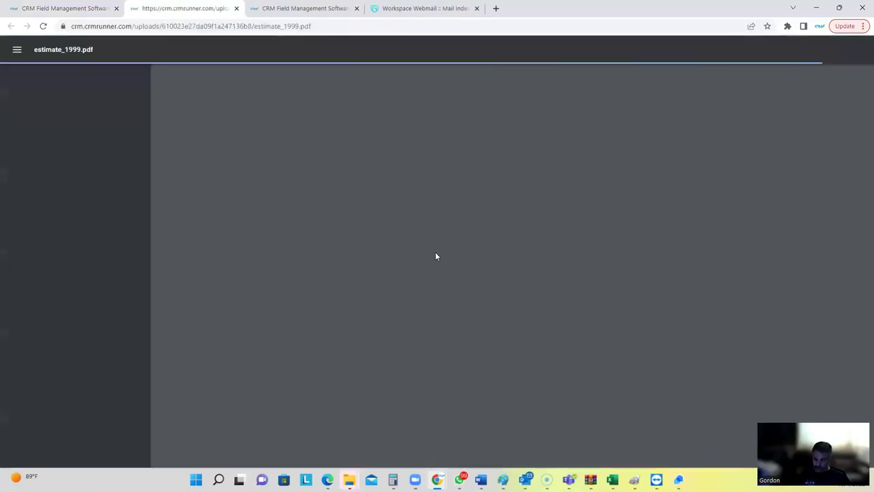
scroll(477, 147, "down", 3)
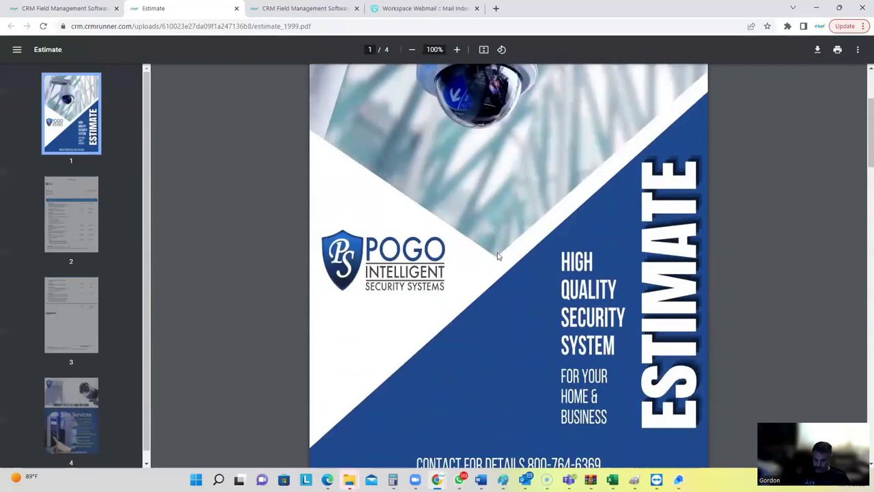
scroll(489, 222, "up", 3)
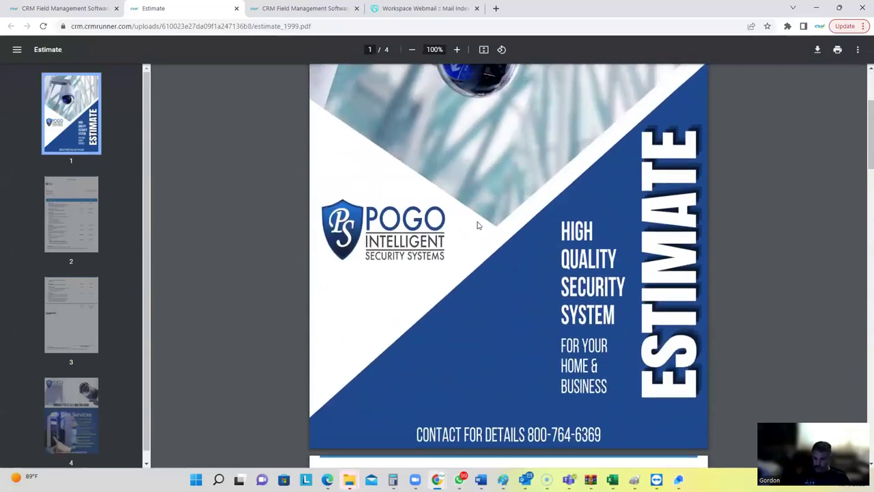
scroll(492, 164, "down", 3)
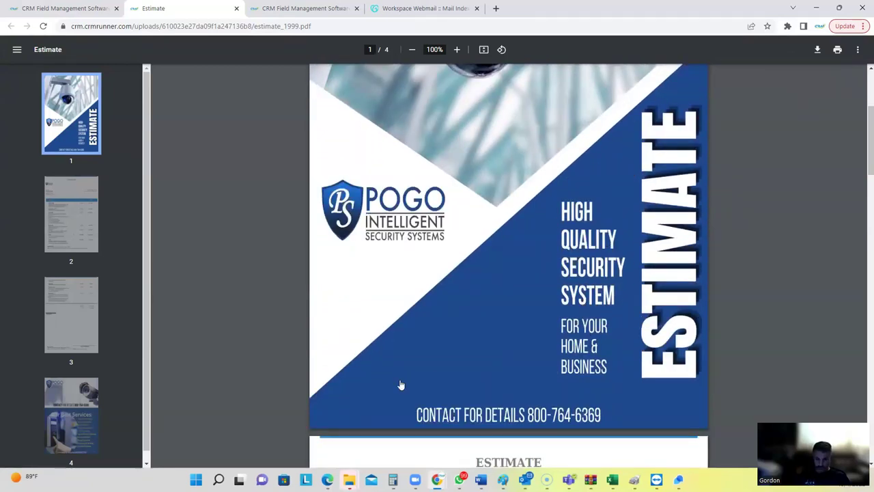
scroll(459, 240, "down", 7)
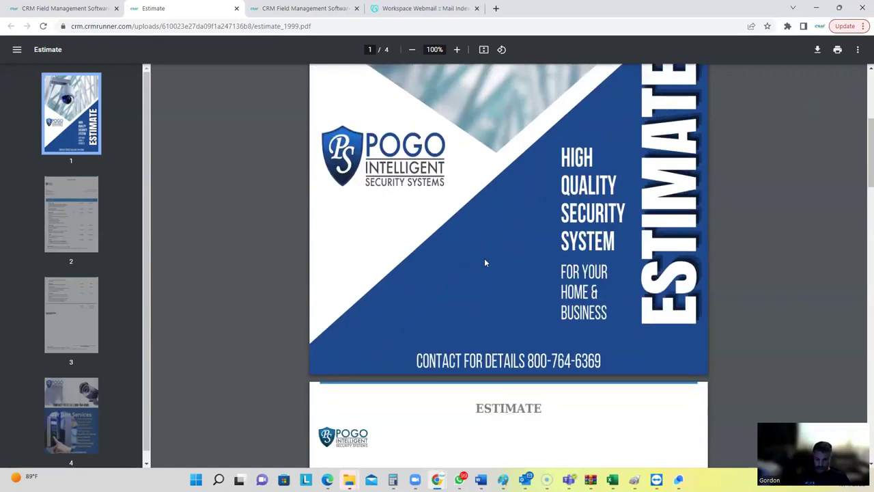
scroll(469, 228, "up", 2)
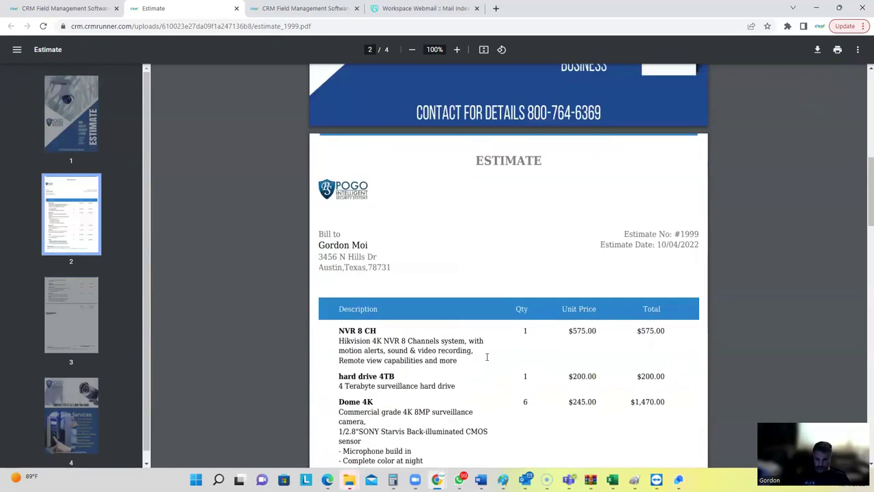
scroll(461, 274, "down", 2)
scroll(461, 273, "down", 2)
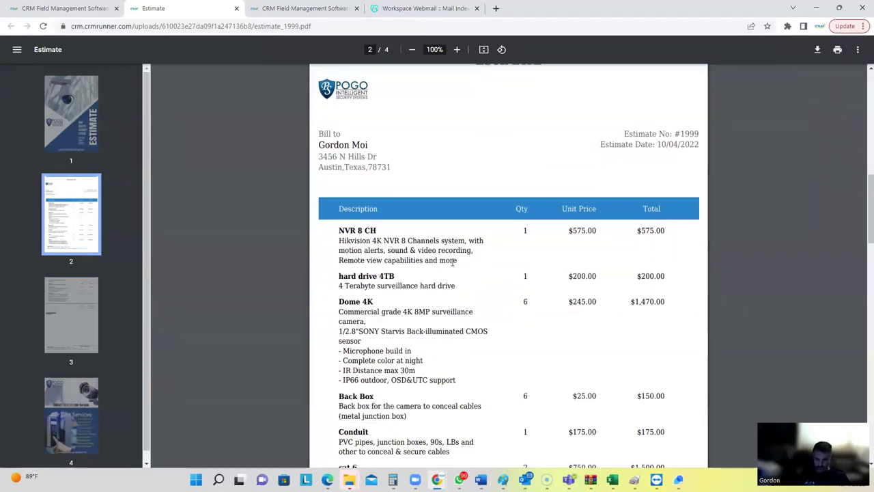
scroll(452, 262, "down", 6)
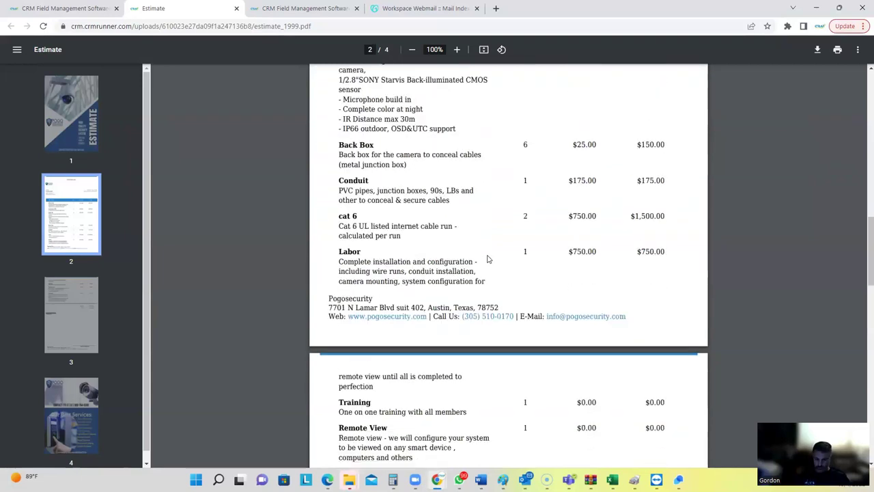
scroll(487, 258, "down", 4)
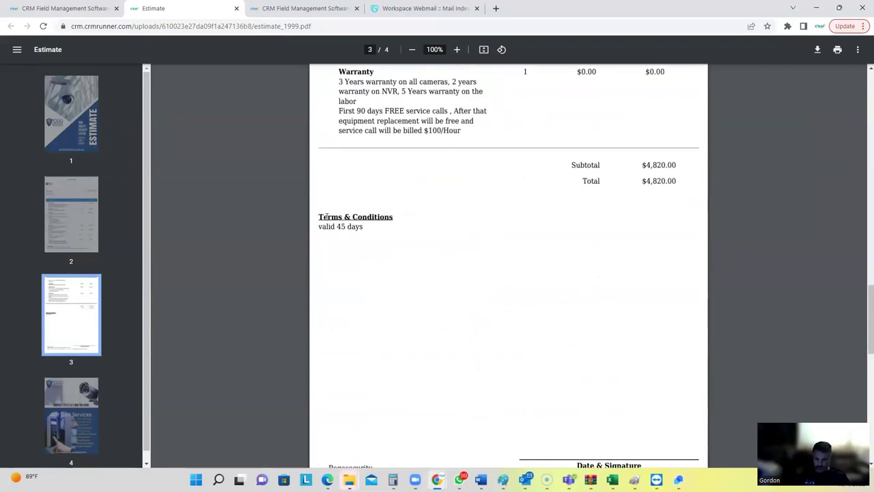
scroll(414, 258, "down", 2)
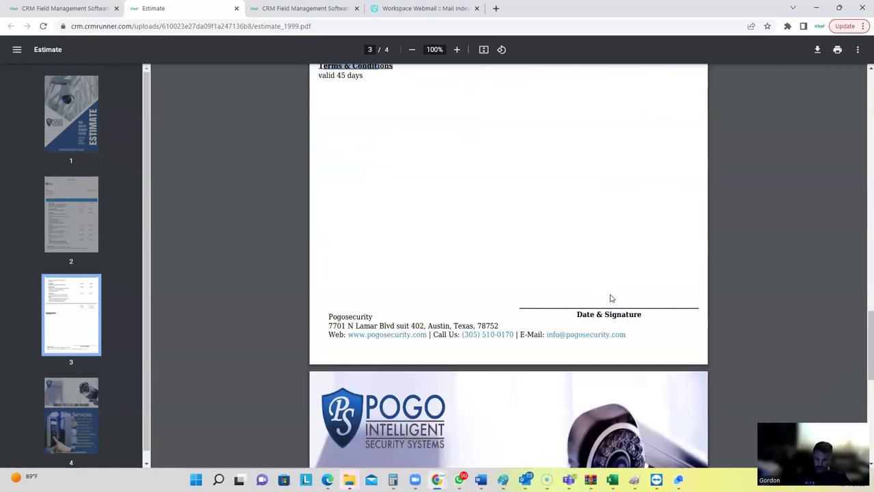
scroll(607, 301, "down", 7)
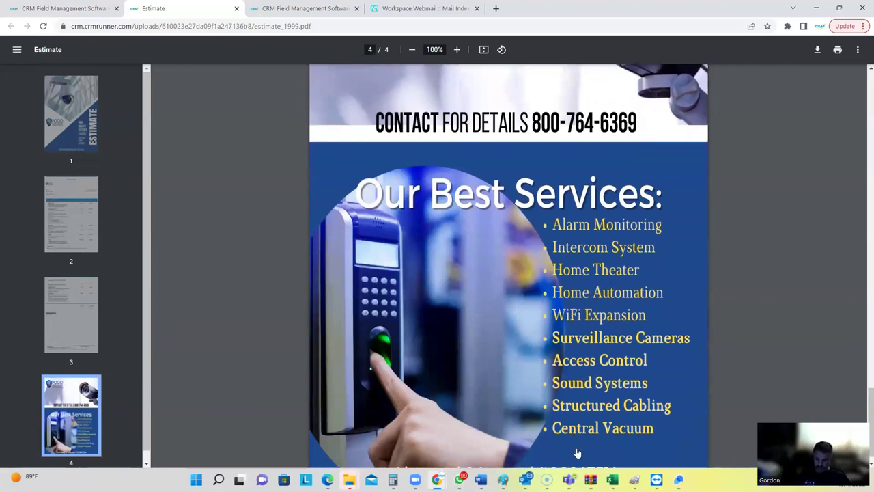
scroll(559, 437, "up", 5)
scroll(544, 421, "up", 8)
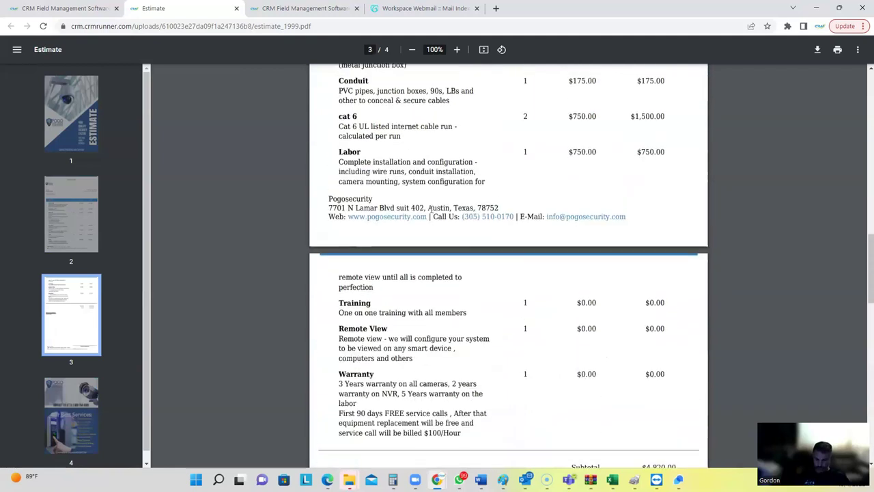
Check the bill-to name and the $4,820.00 total on estimate 1999, then close the PDF.
scroll(450, 353, "up", 5)
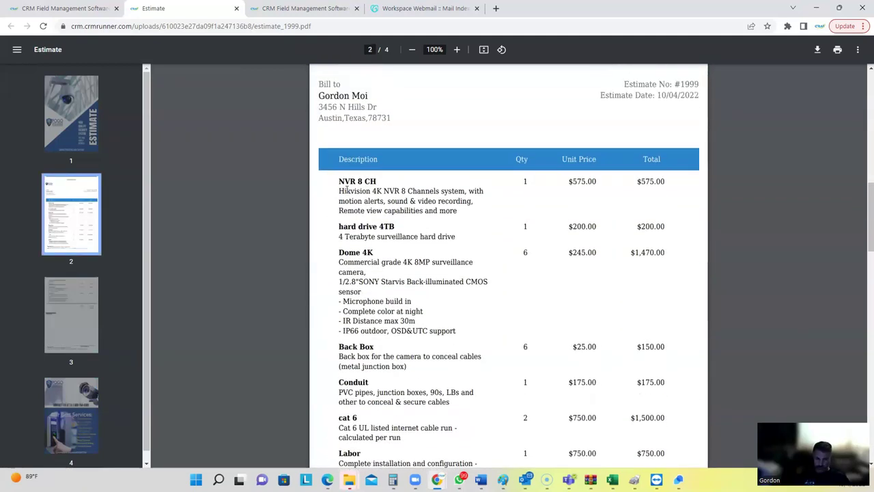
scroll(348, 191, "up", 1)
triple_click(328, 146)
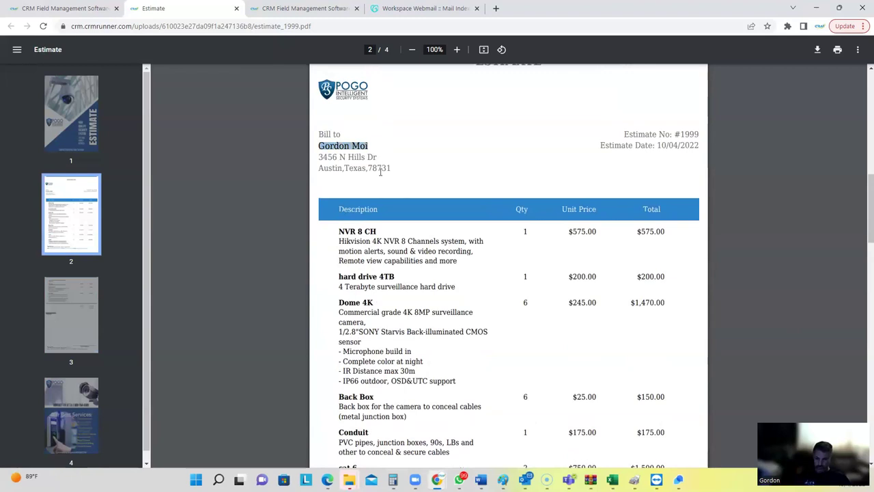
scroll(417, 243, "down", 3)
scroll(418, 243, "down", 6)
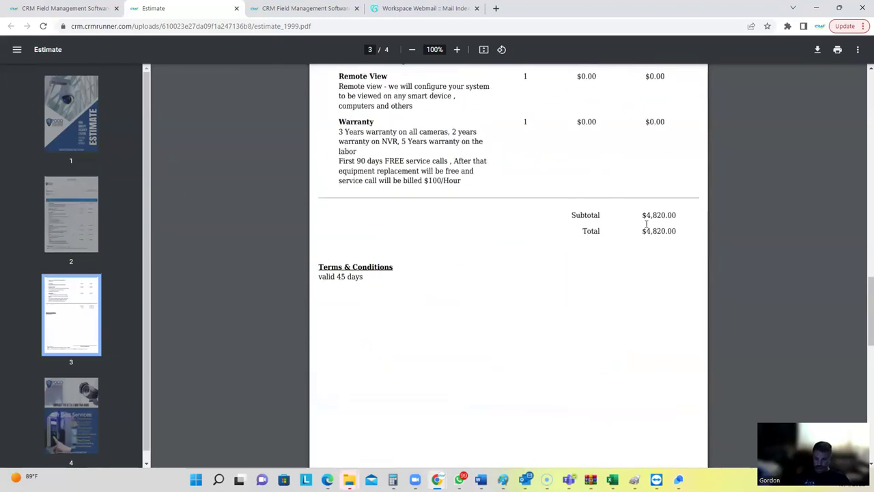
left_click_drag(642, 231, 675, 231)
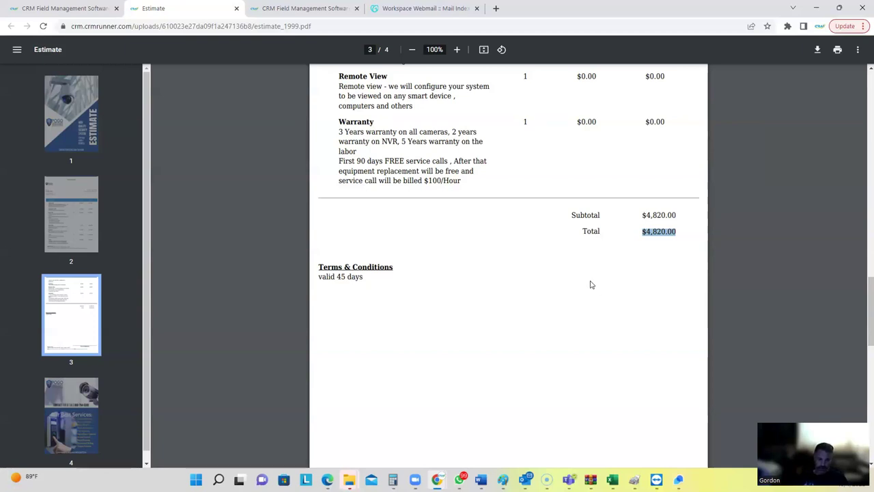
left_click(236, 9)
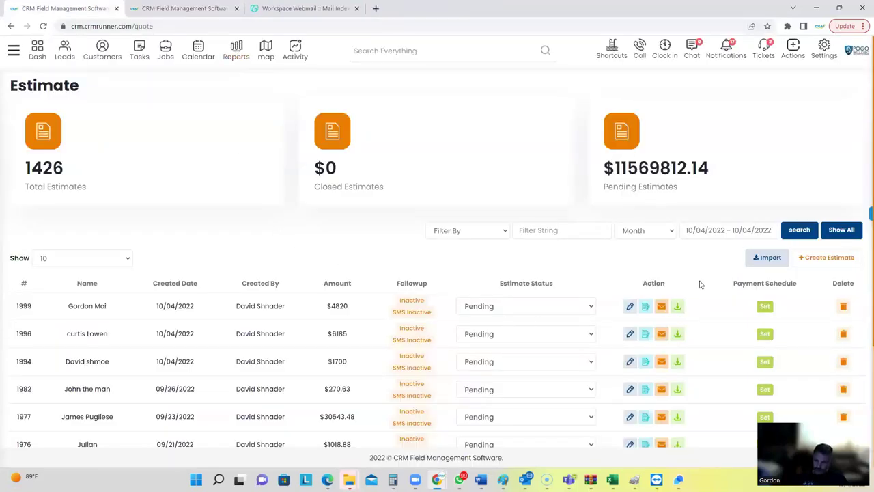
Give estimate 1999 a percentage payment schedule: 50% Deposit and 50% 'upon completion'.
left_click_drag(744, 283, 800, 286)
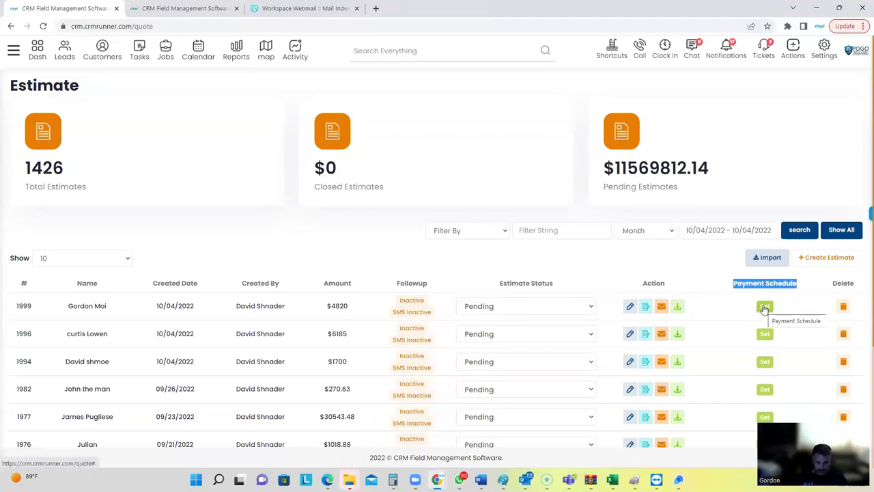
left_click(764, 307)
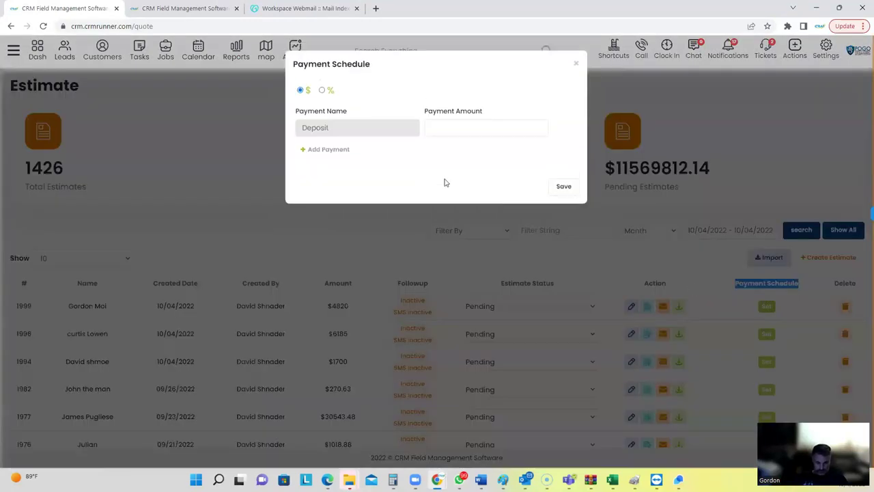
left_click(323, 94)
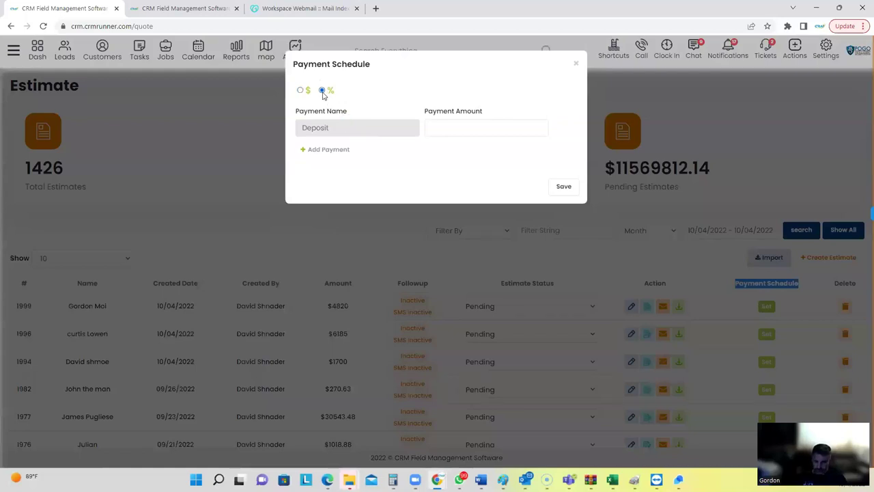
left_click(449, 130)
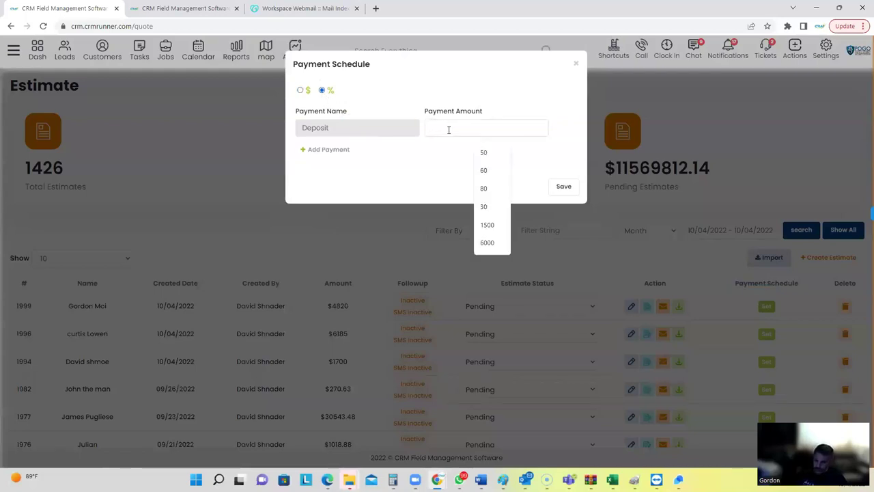
type("50")
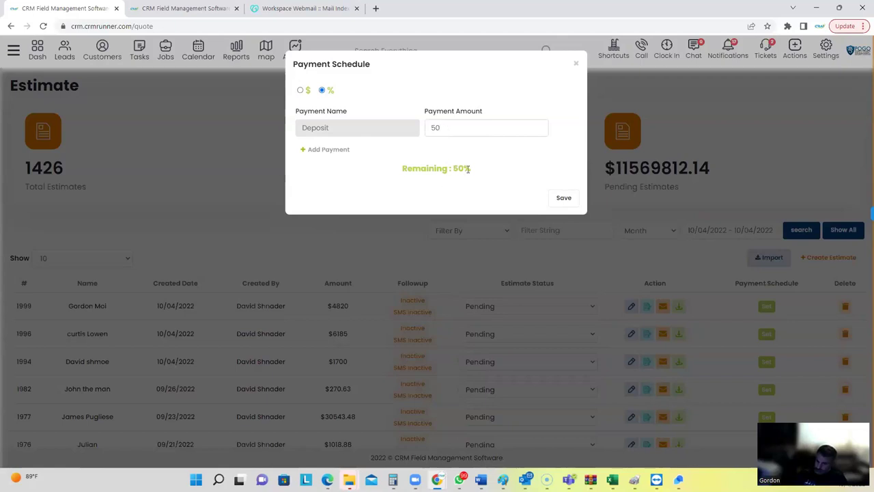
left_click(317, 149)
left_click(332, 169)
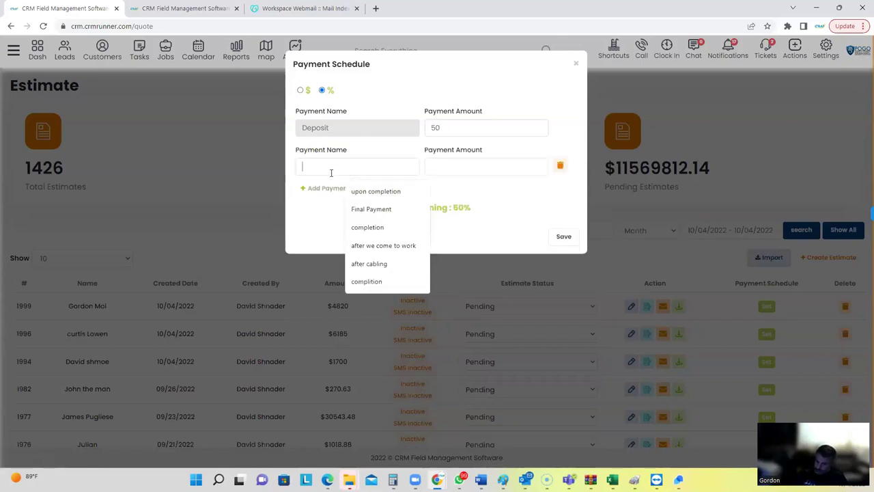
left_click(371, 192)
left_click(448, 165)
type("50")
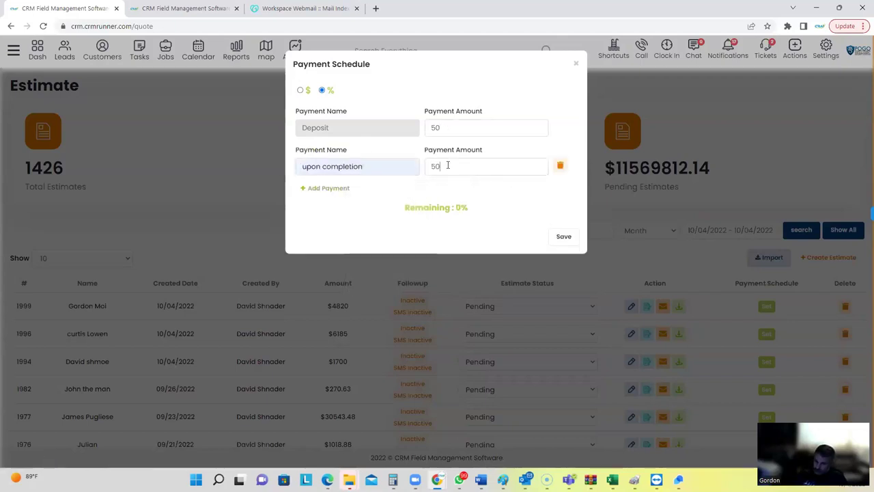
left_click(568, 243)
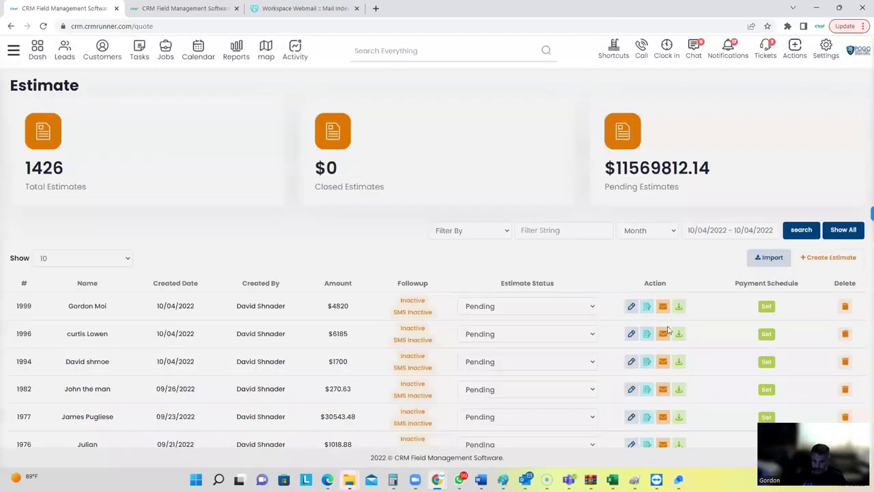
View the regenerated estimate 1999 PDF and verify Deposit $2410 and upon completion $2410.
left_click(676, 308)
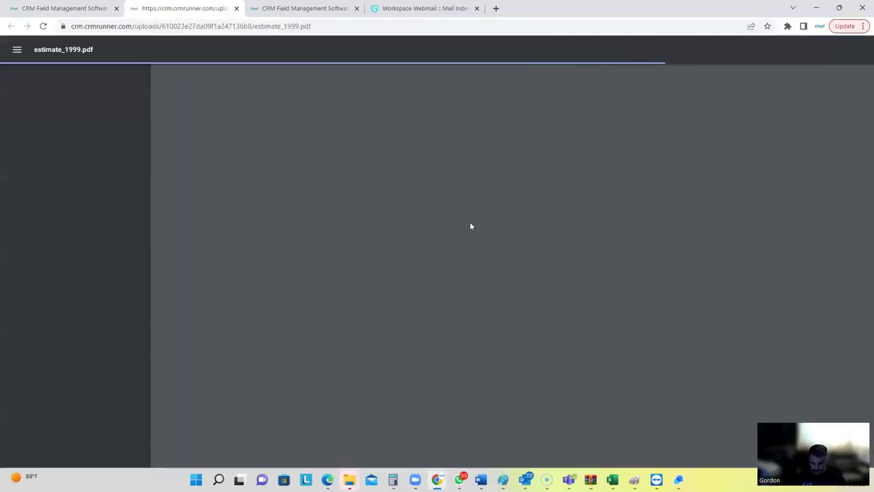
scroll(498, 232, "down", 4)
scroll(503, 239, "down", 15)
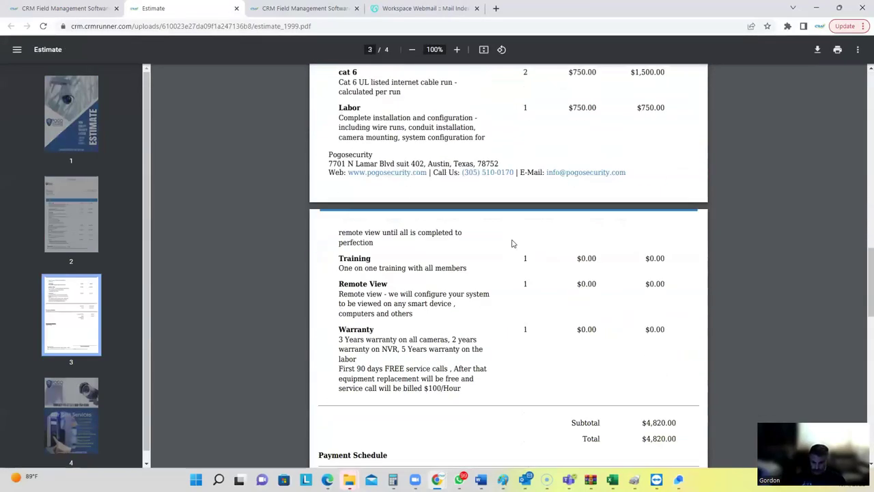
left_click_drag(325, 248, 396, 250)
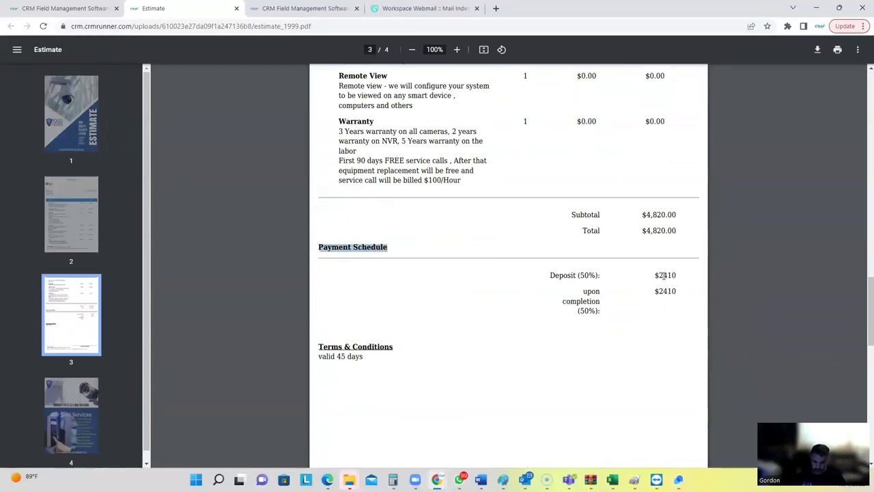
left_click_drag(655, 275, 678, 305)
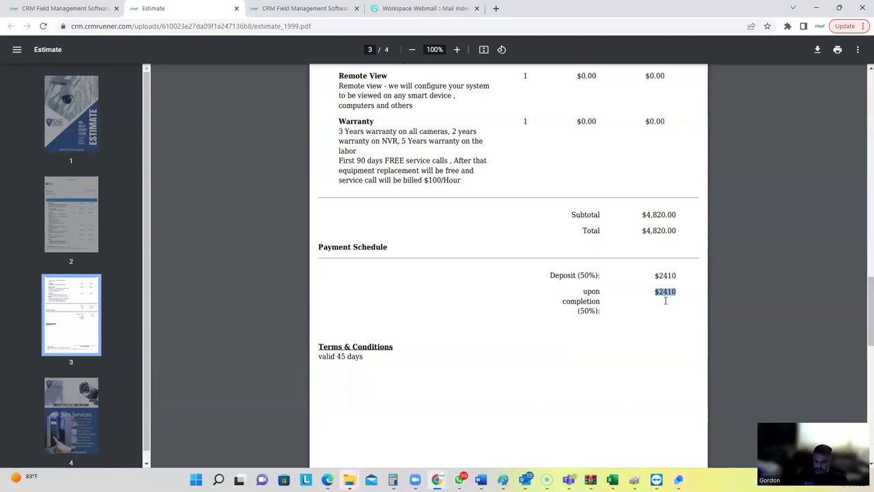
scroll(487, 316, "down", 2)
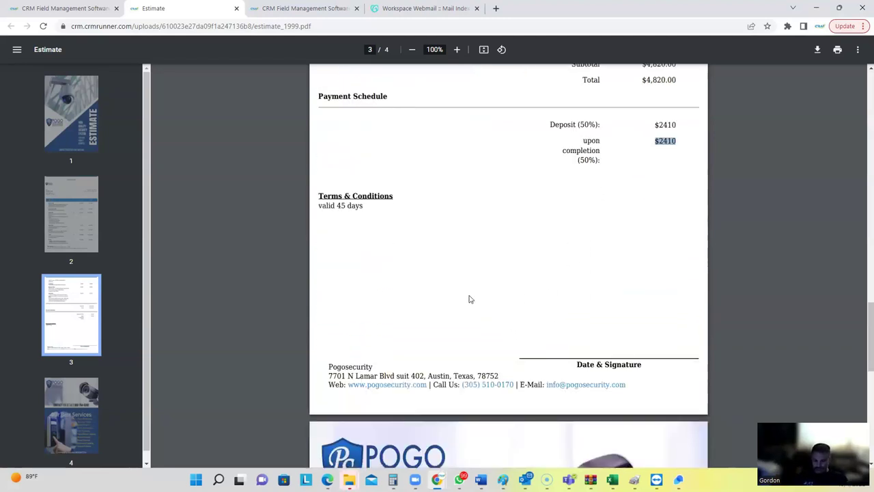
scroll(464, 295, "down", 1)
scroll(461, 307, "up", 3)
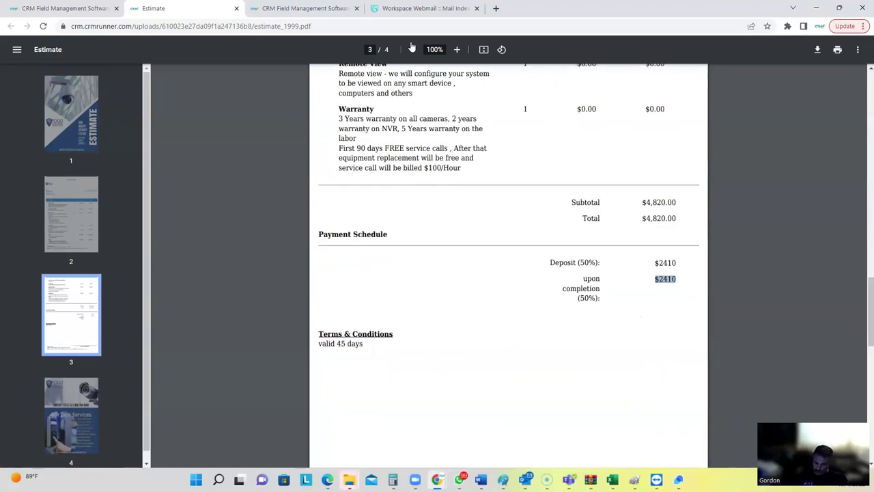
Close the estimate PDF and e-mail estimate 1999 to the customer.
left_click(237, 9)
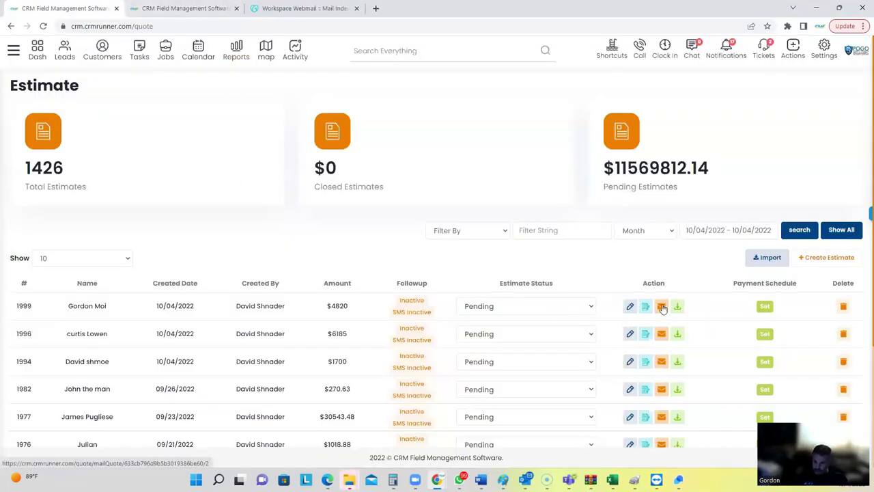
left_click(662, 307)
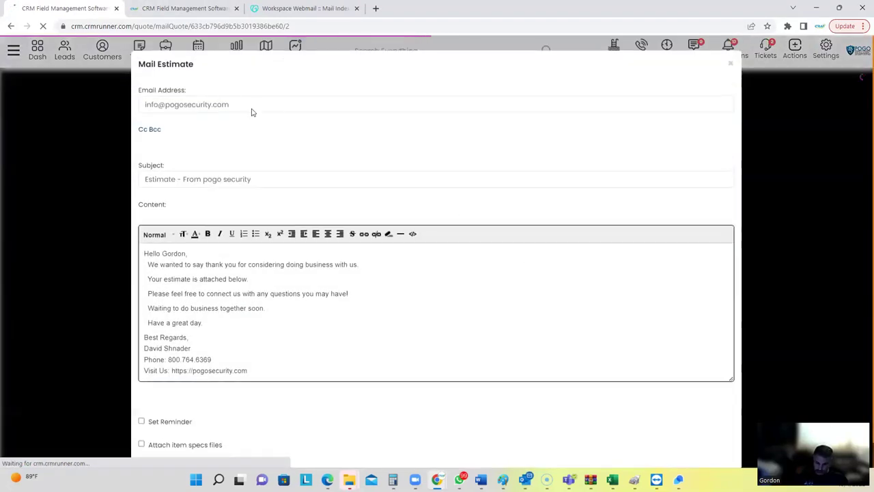
scroll(513, 293, "down", 2)
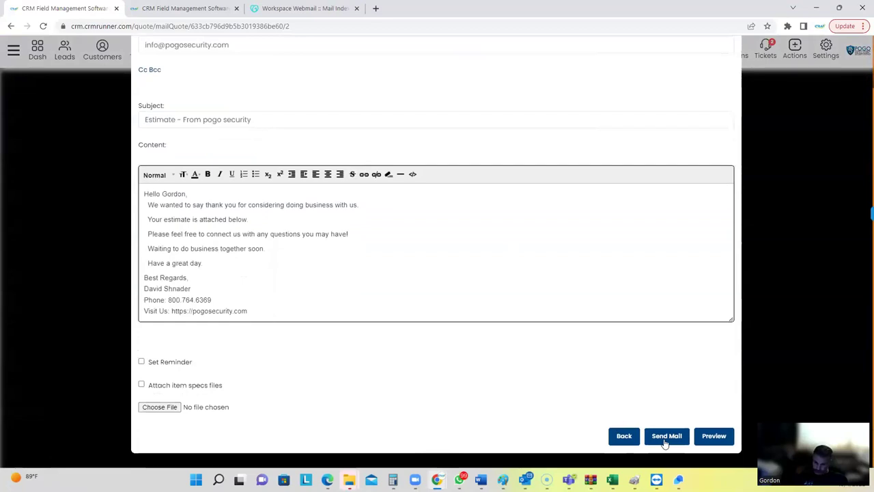
left_click(664, 438)
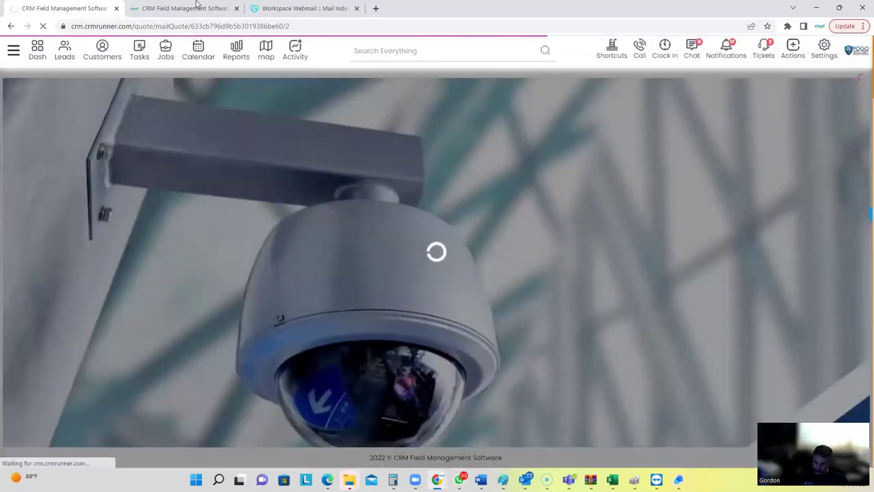
Refresh the webmail inbox until 'Estimate - From pogo security' arrives, and open it.
left_click(294, 9)
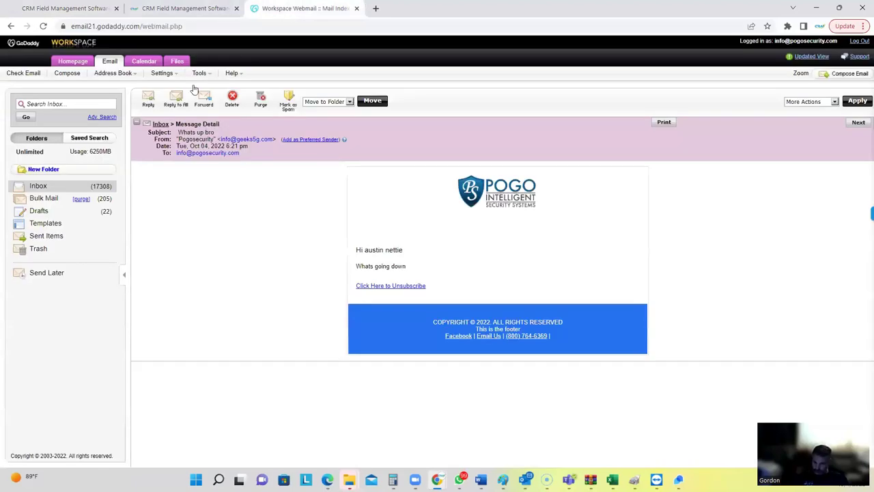
left_click(55, 190)
left_click(55, 190)
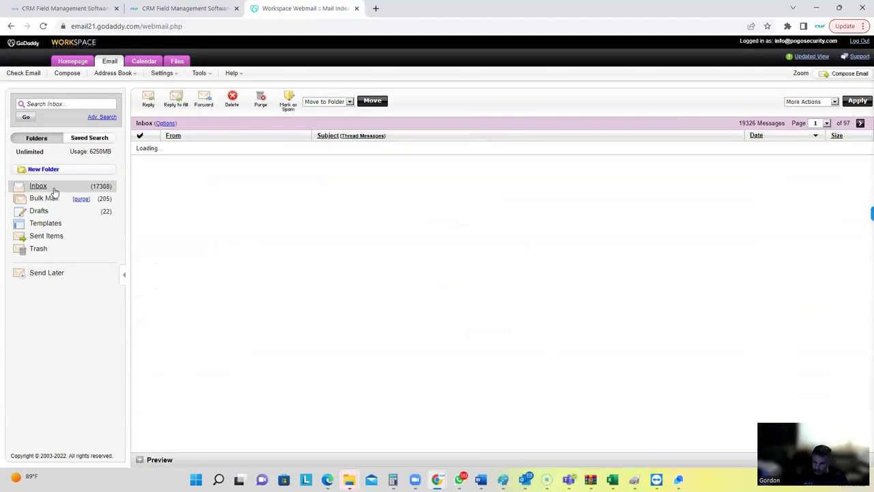
left_click(55, 190)
left_click(55, 190)
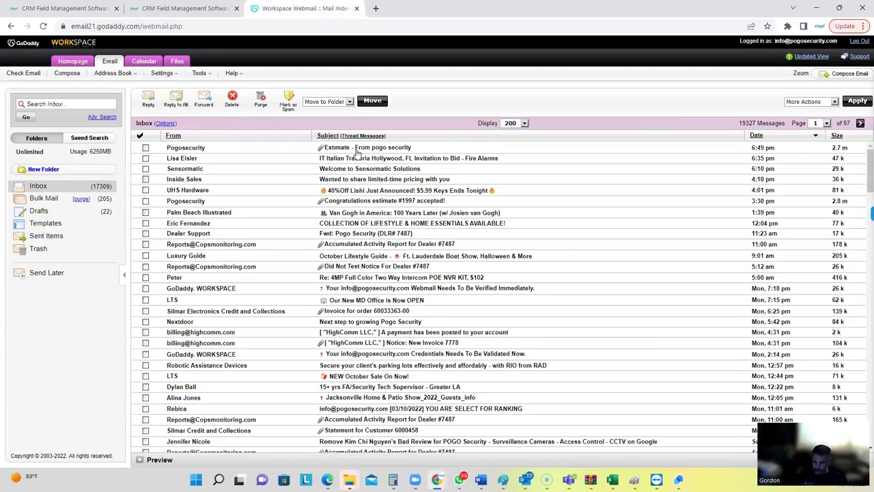
left_click(356, 148)
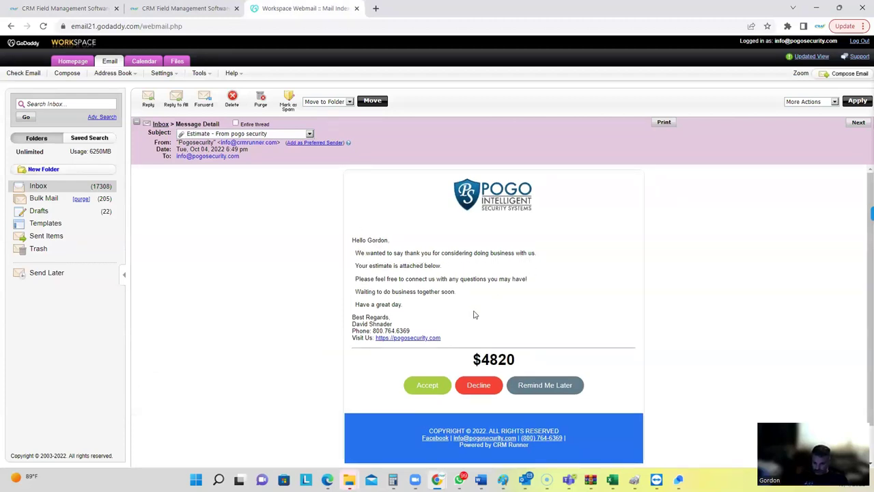
Check the $4820 estimate amount and download the PDF attachment.
scroll(474, 311, "down", 1)
left_click_drag(481, 318, 524, 321)
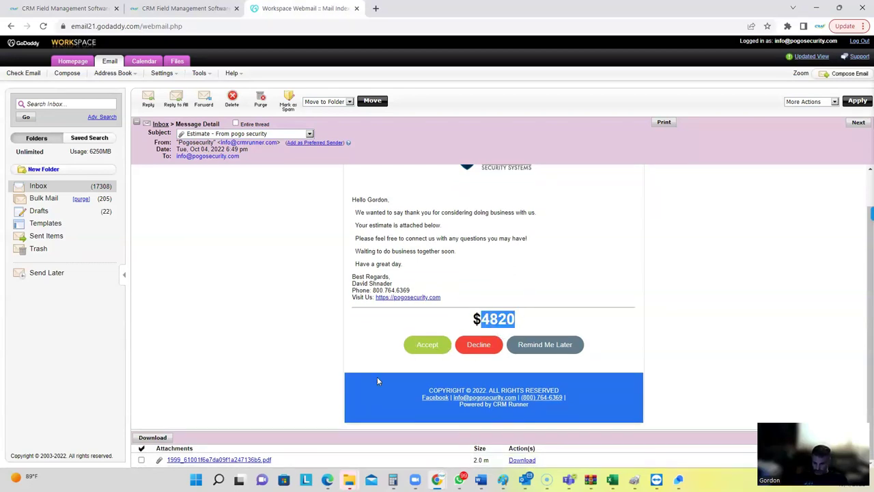
left_click(218, 459)
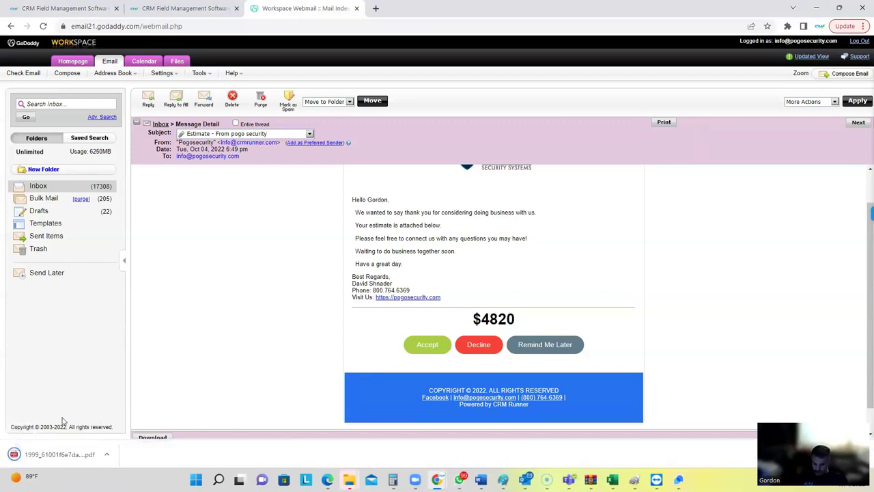
Review the downloaded estimate's $4,820.00 total, close it, and accept the estimate from the email.
left_click(58, 454)
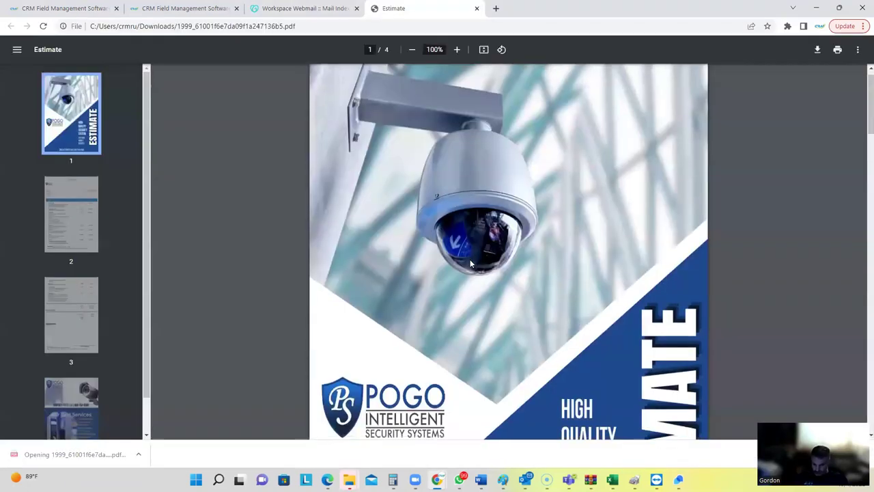
scroll(478, 263, "down", 20)
scroll(483, 266, "up", 3)
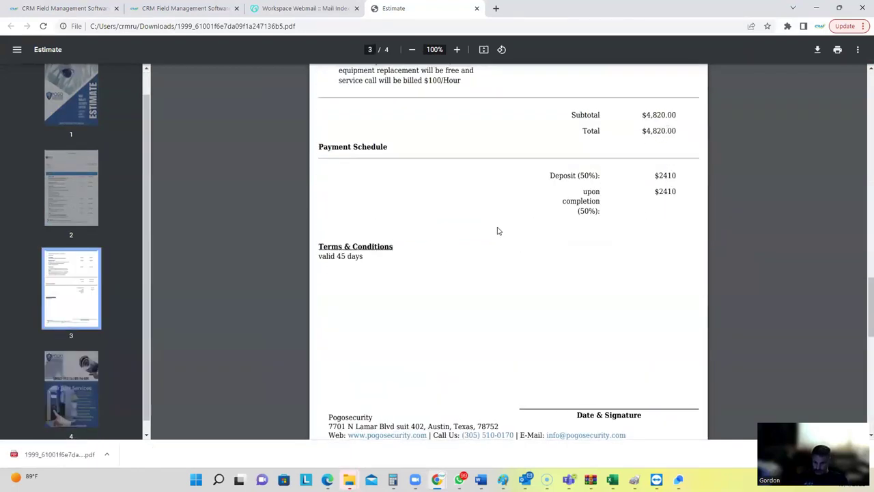
scroll(492, 218, "up", 4)
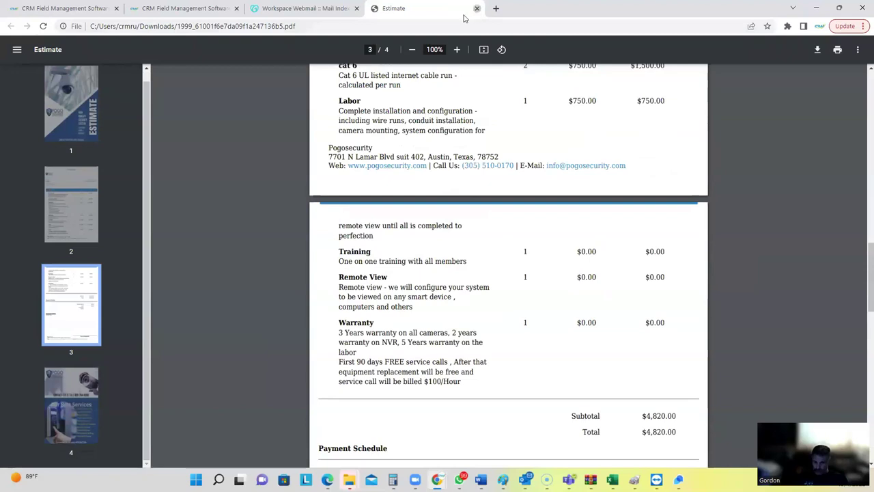
left_click(477, 11)
left_click(426, 346)
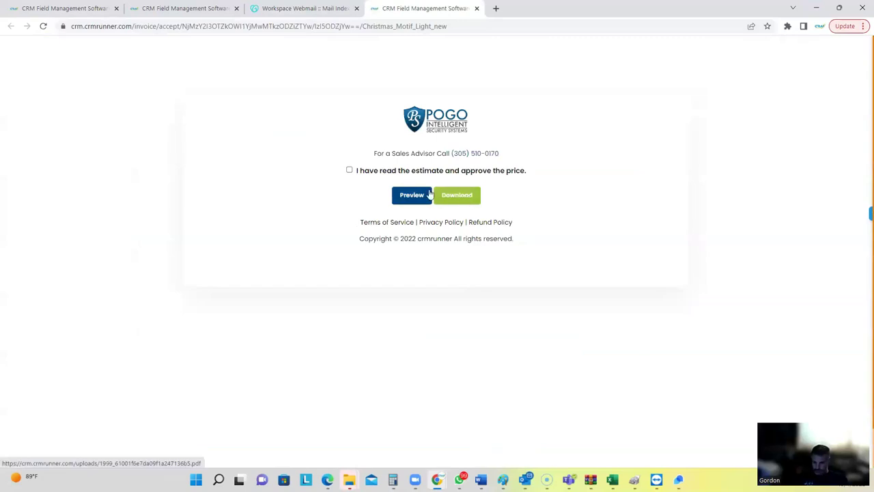
Approve the price, sign with the customer's name in the third signature style, and close the success page.
left_click(350, 171)
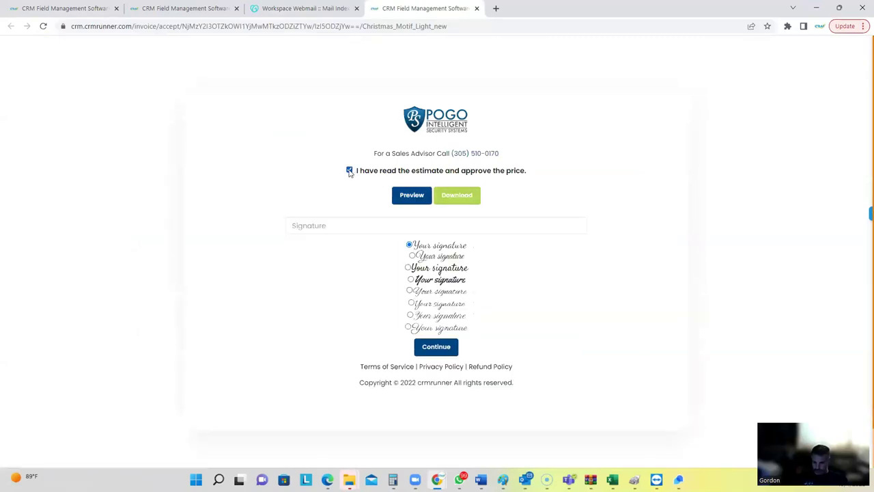
left_click(407, 268)
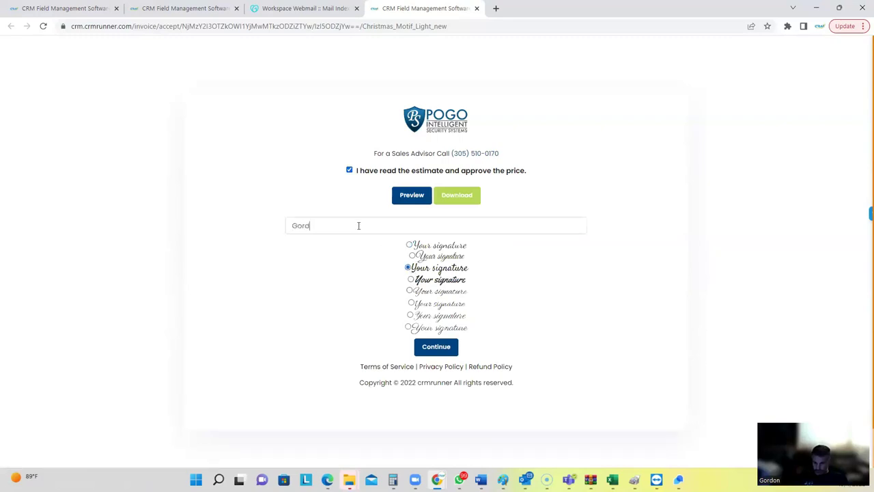
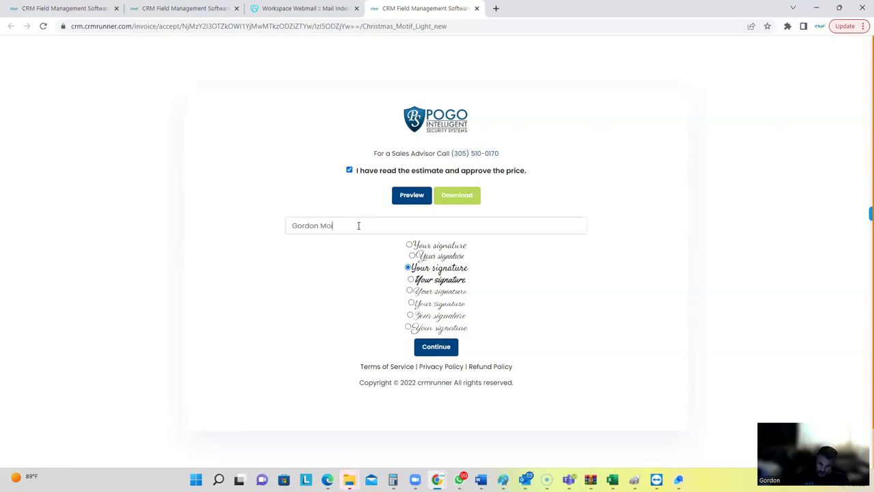
left_click(430, 344)
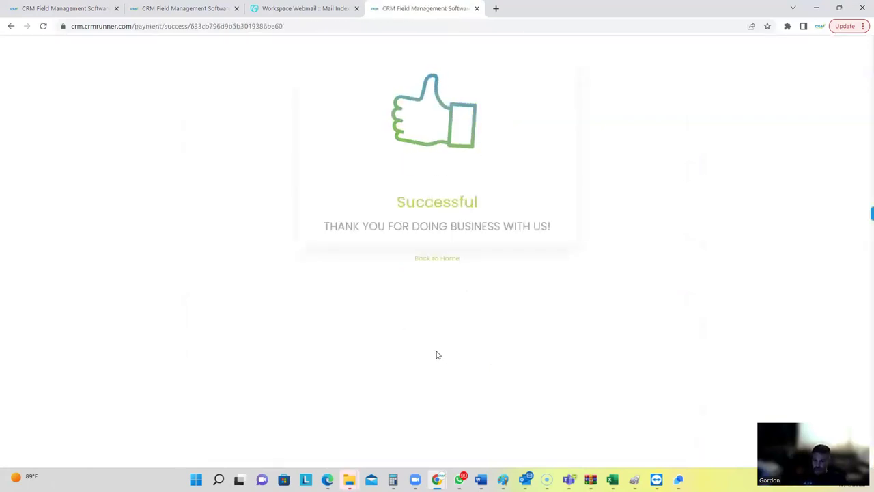
left_click(477, 8)
left_click(134, 10)
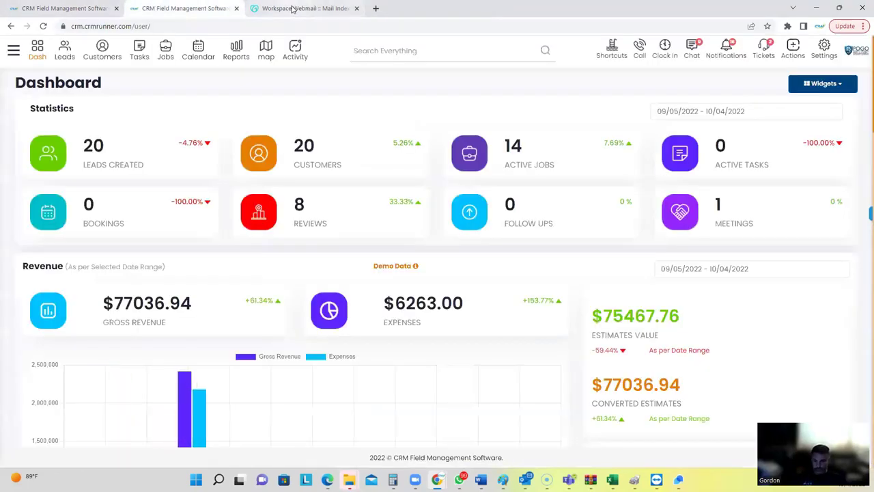
Refresh the inbox, open 'Estimate #1999 Accepted', and download its invoice_1999 PDF.
key("ctrl+Tab")
left_click(38, 187)
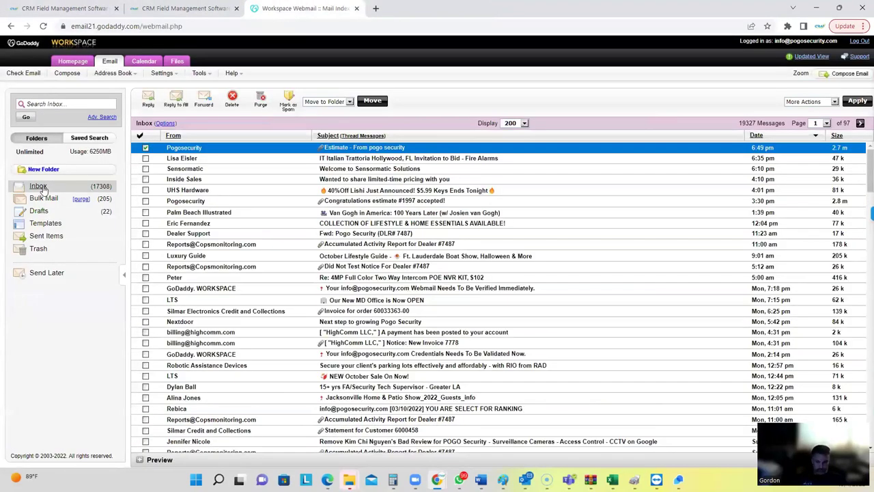
left_click(38, 187)
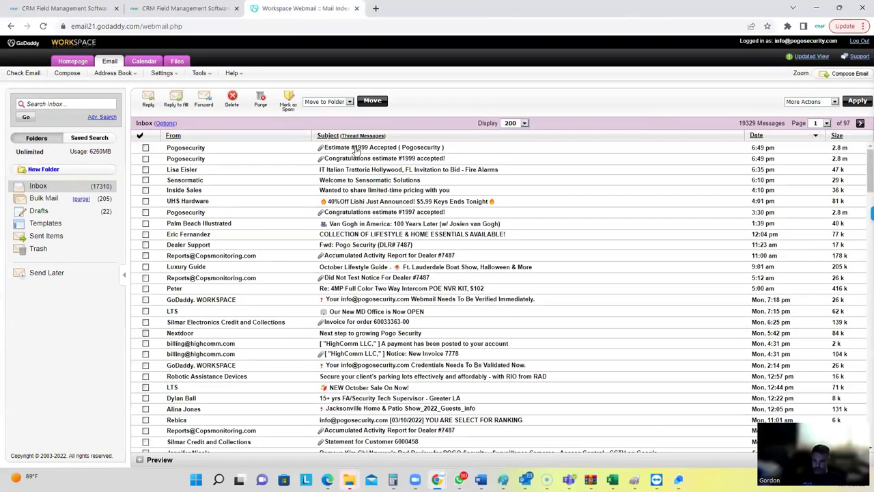
left_click(353, 154)
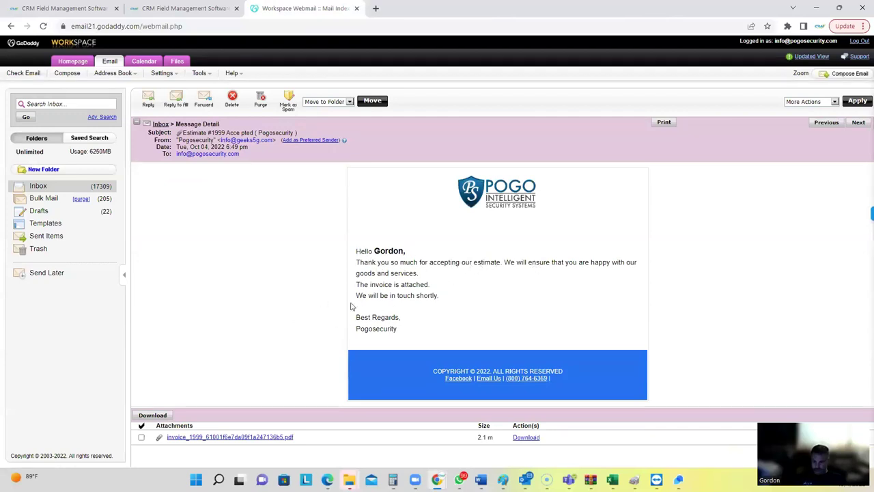
left_click(229, 439)
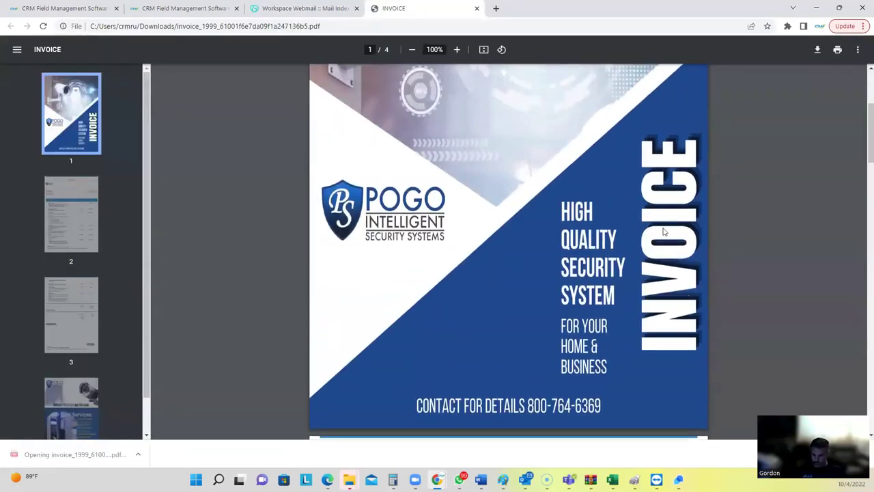
Verify the invoice's signature and $2410 deposit schedule on page 3, then return to the CRM dashboard.
scroll(574, 256, "down", 7)
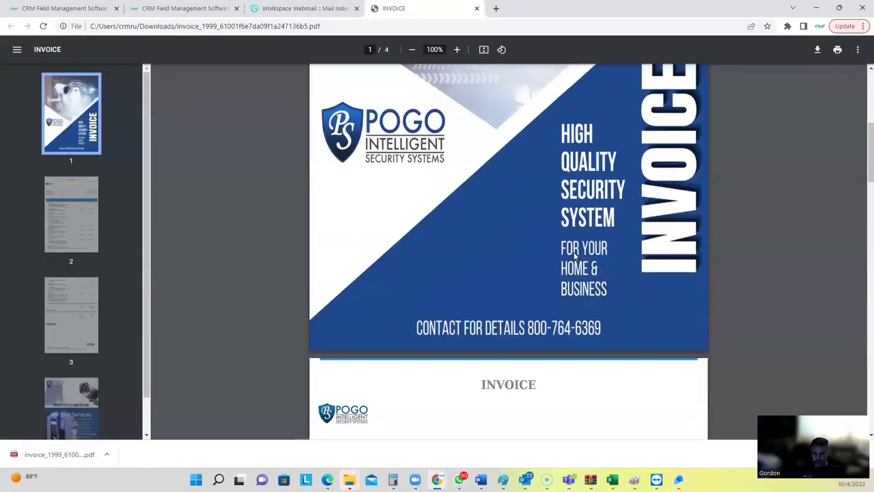
scroll(574, 256, "down", 10)
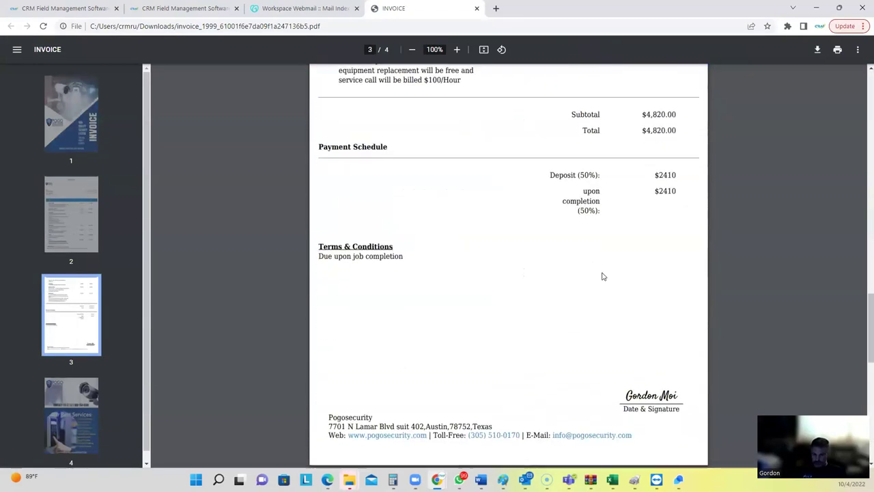
left_click_drag(623, 395, 676, 392)
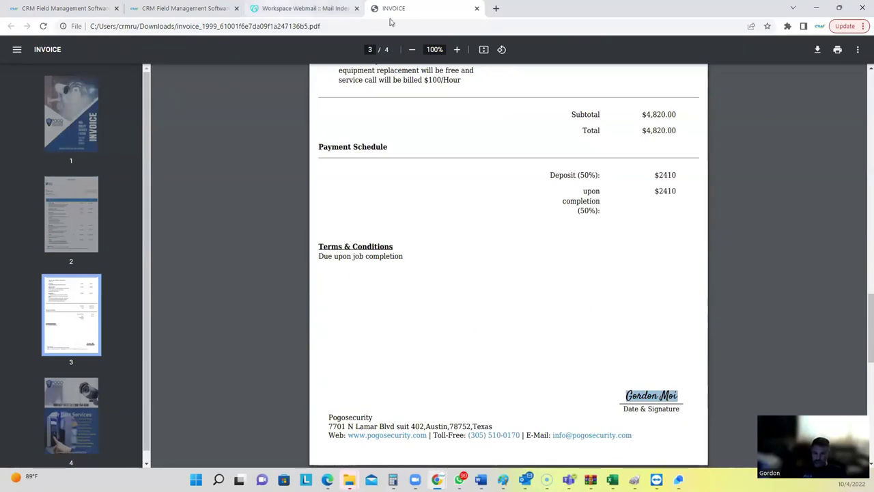
left_click(157, 10)
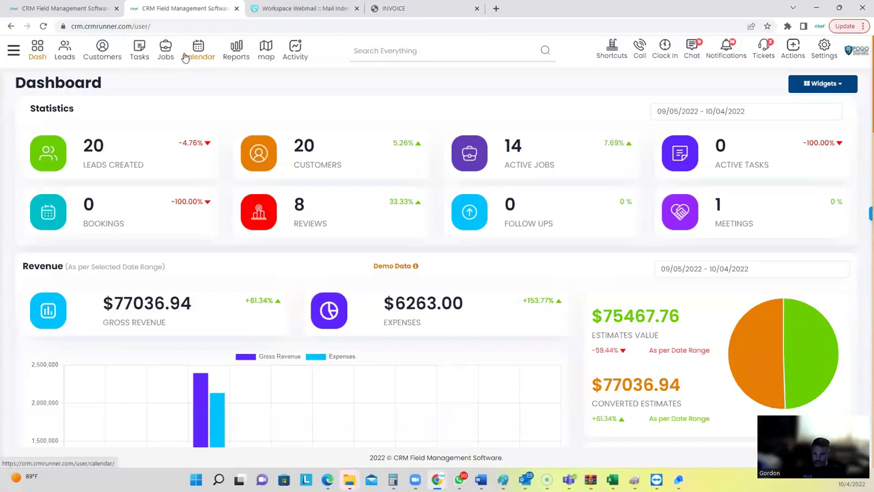
Close the INVOICE PDF tab.
left_click(477, 9)
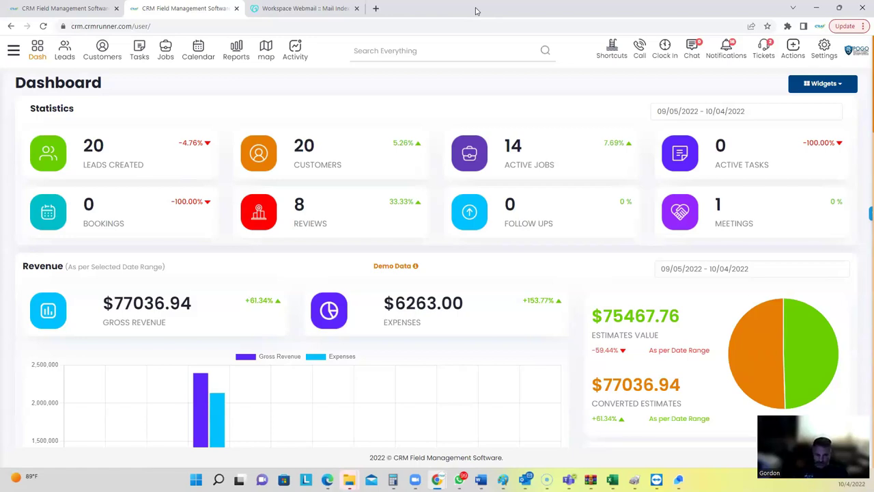
Open the Business Profile settings and select the 3% Convenience Fee value.
left_click(824, 46)
left_click(795, 73)
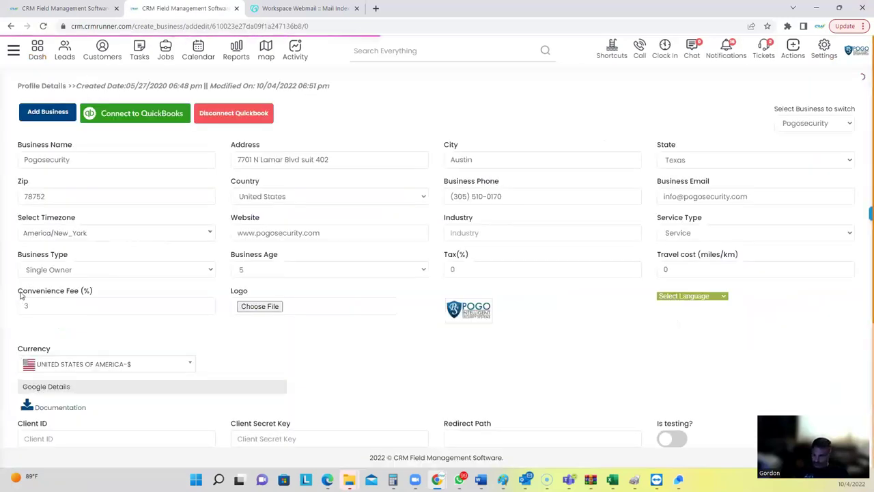
left_click_drag(19, 292, 87, 297)
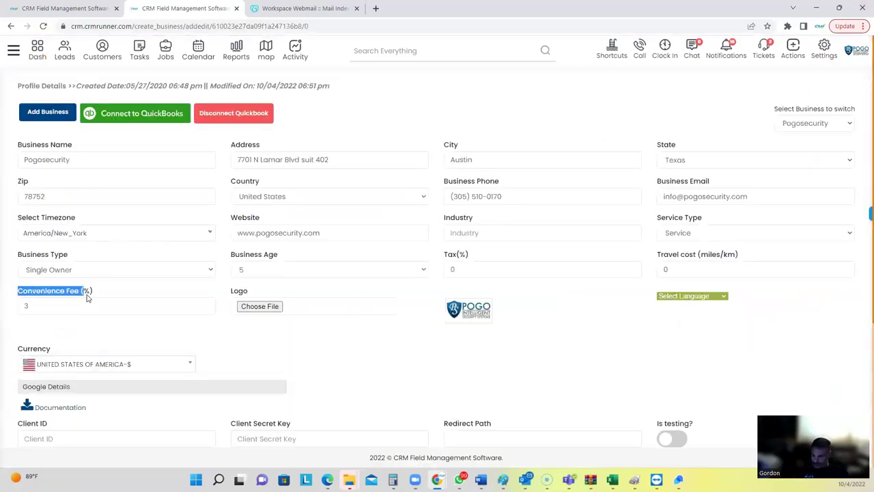
double_click(26, 305)
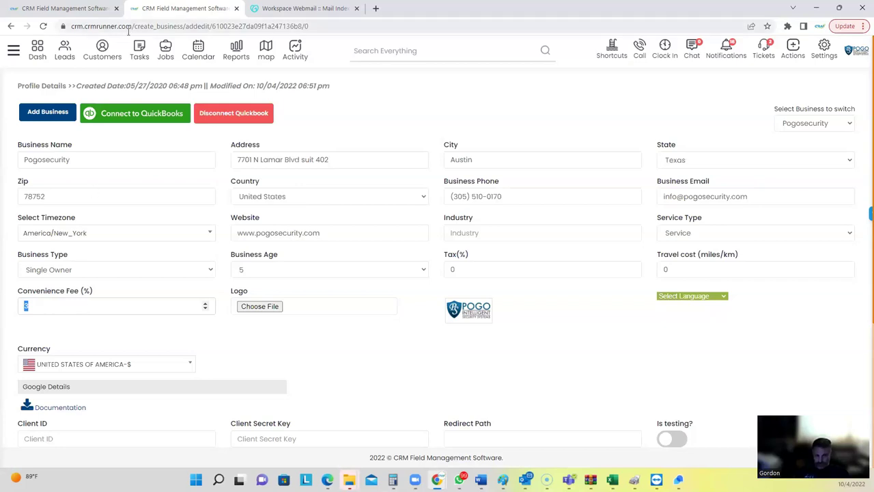
Go to the Invoices list and highlight the customer name on invoice 1999.
left_click(612, 50)
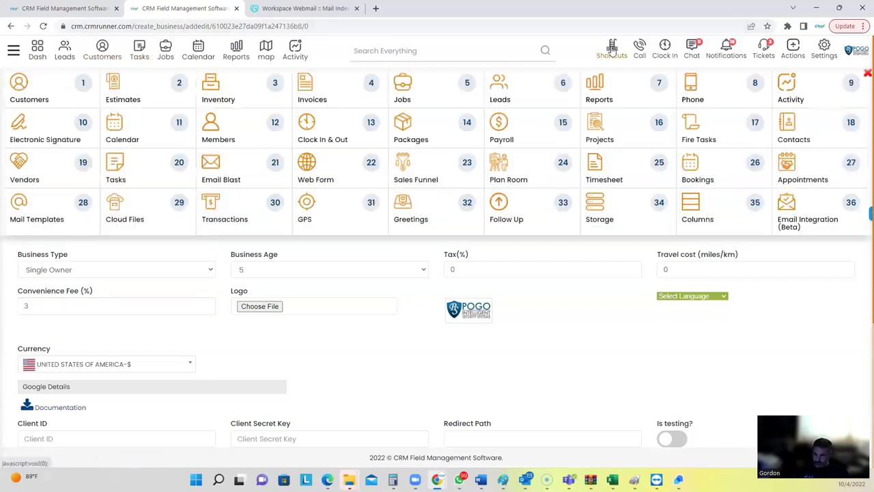
left_click(315, 88)
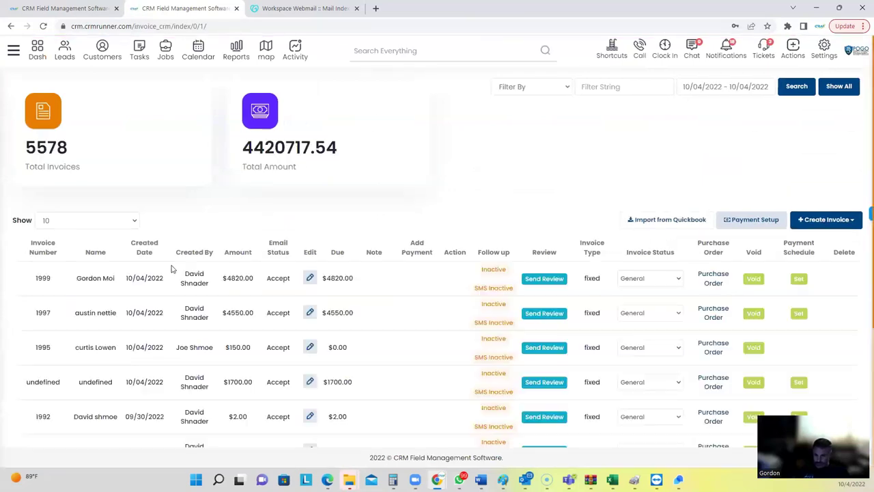
left_click_drag(78, 280, 118, 281)
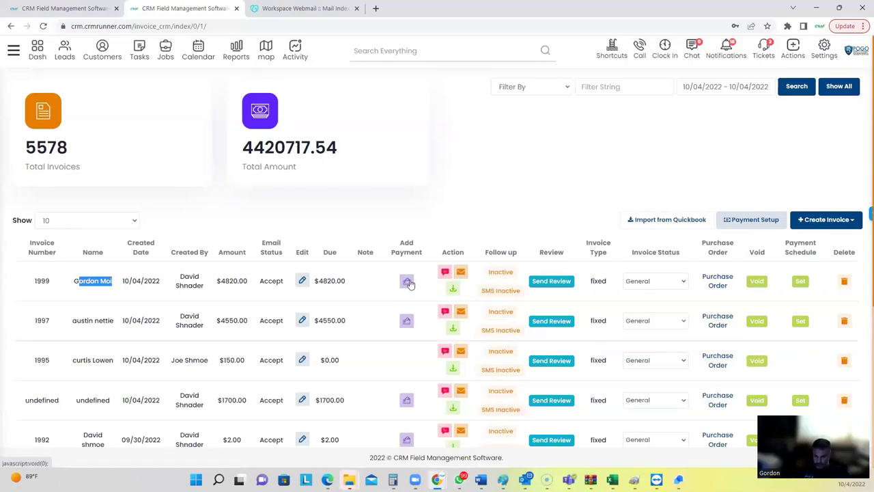
Start emailing invoice 1999 and add a payment option for the 4820 amount.
left_click(461, 273)
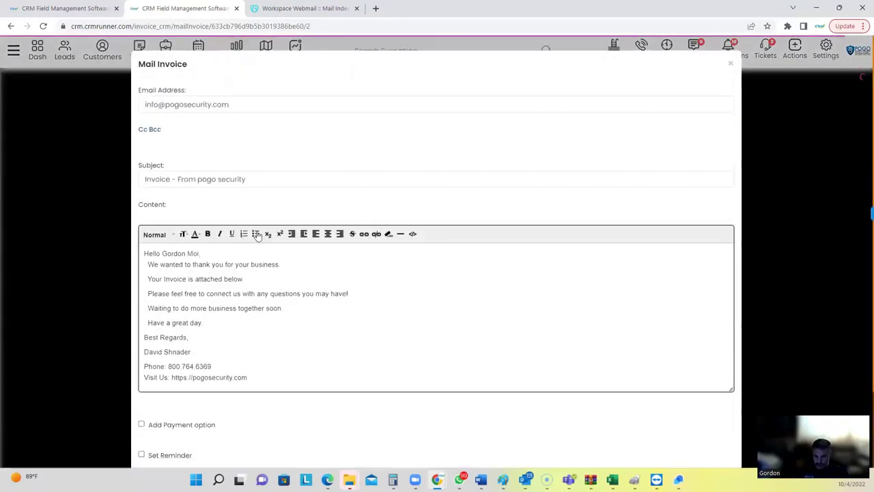
scroll(258, 236, "down", 2)
left_click(142, 332)
left_click_drag(177, 371, 109, 370)
type("4819")
scroll(189, 357, "down", 1)
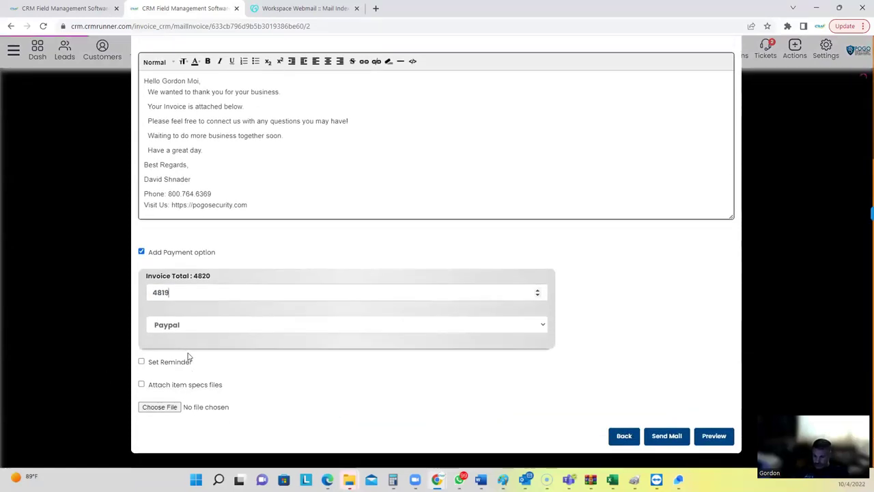
scroll(179, 304, "up", 3)
Choose Authorize.net as payment method, send the invoice email, and switch to webmail.
left_click(188, 375)
left_click(190, 403)
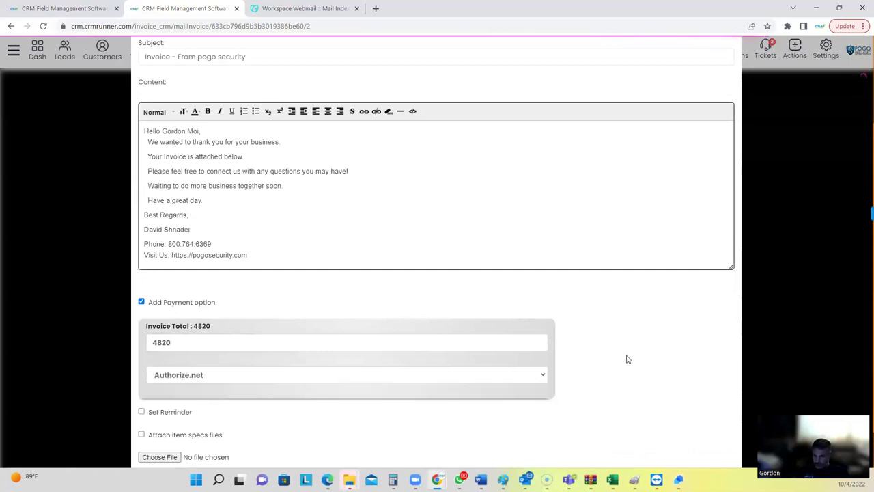
scroll(601, 360, "down", 1)
left_click(657, 435)
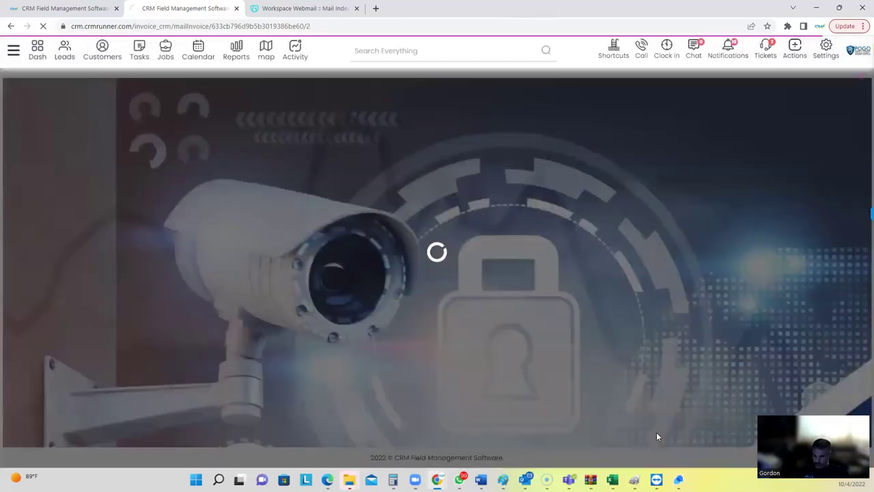
left_click(302, 9)
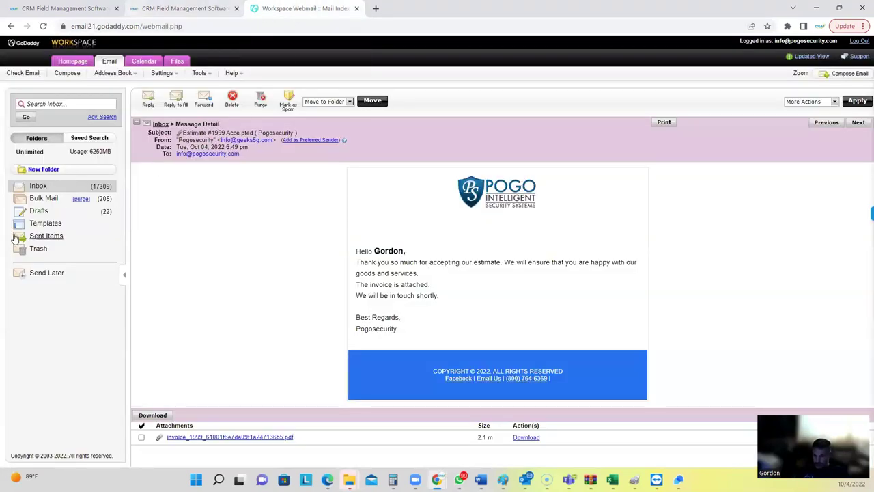
Refresh the Inbox and open the new 'Invoice - From pogo security' email showing $4820 due.
left_click(38, 187)
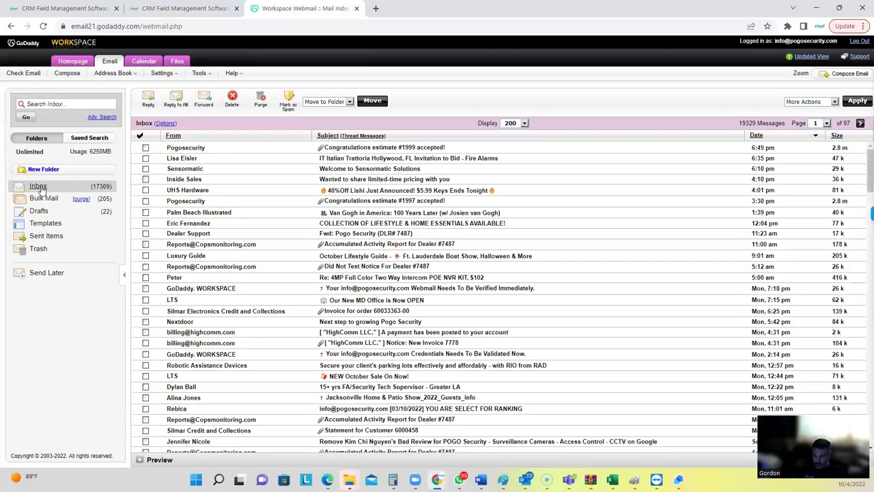
left_click(41, 190)
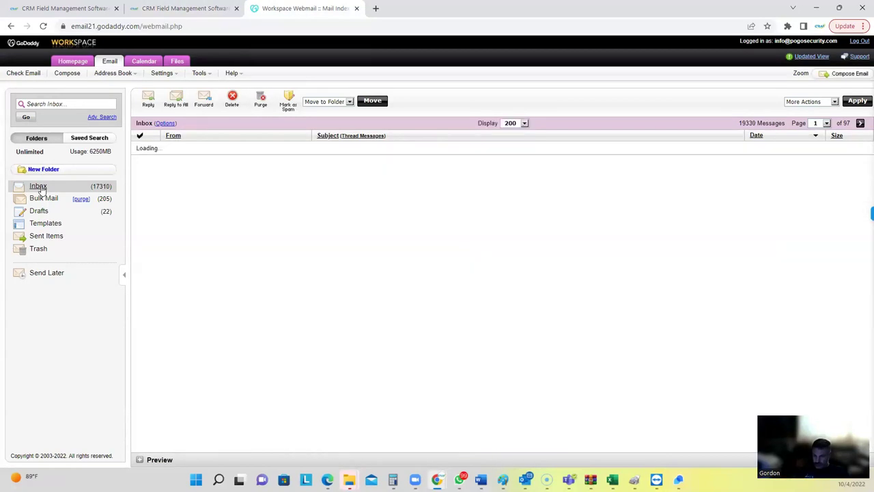
left_click(355, 149)
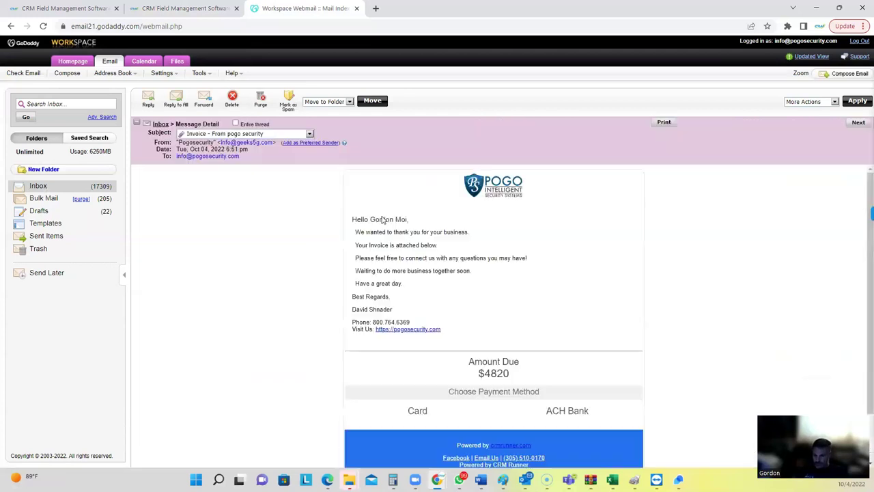
left_click_drag(396, 213, 402, 227)
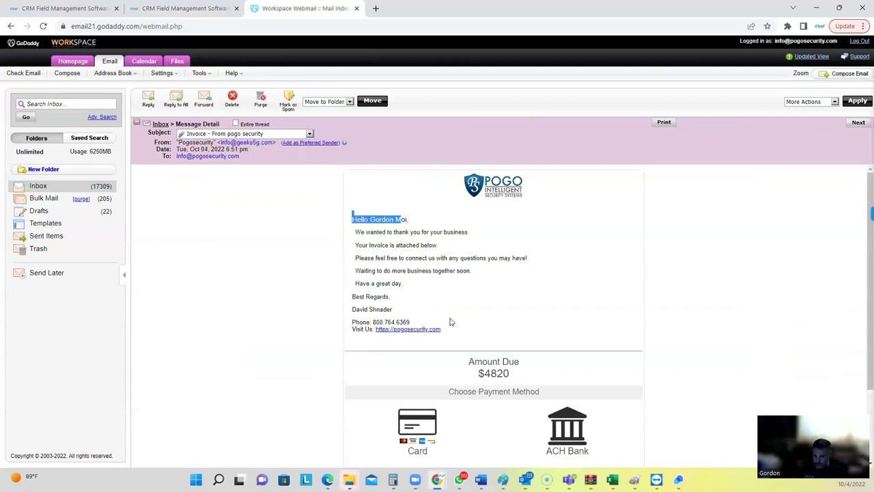
scroll(451, 321, "down", 3)
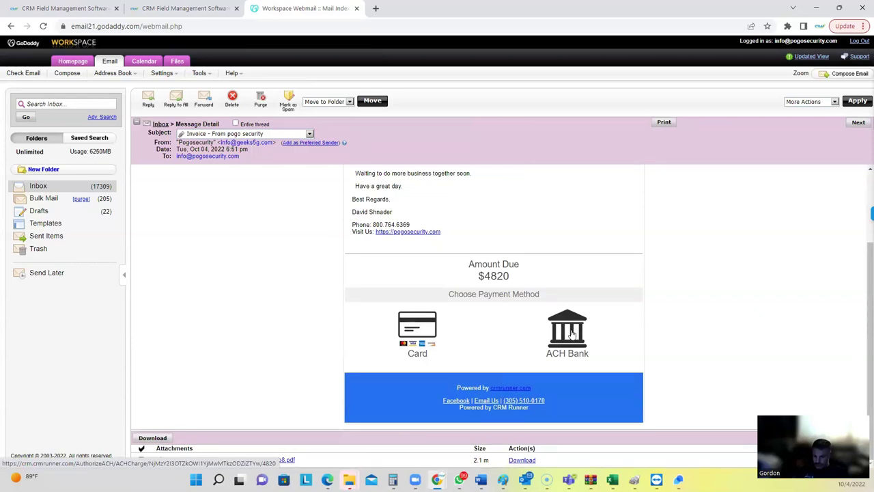
Open the $4820 ACH payment page, review its amount and bank account fields, then close it.
left_click(572, 333)
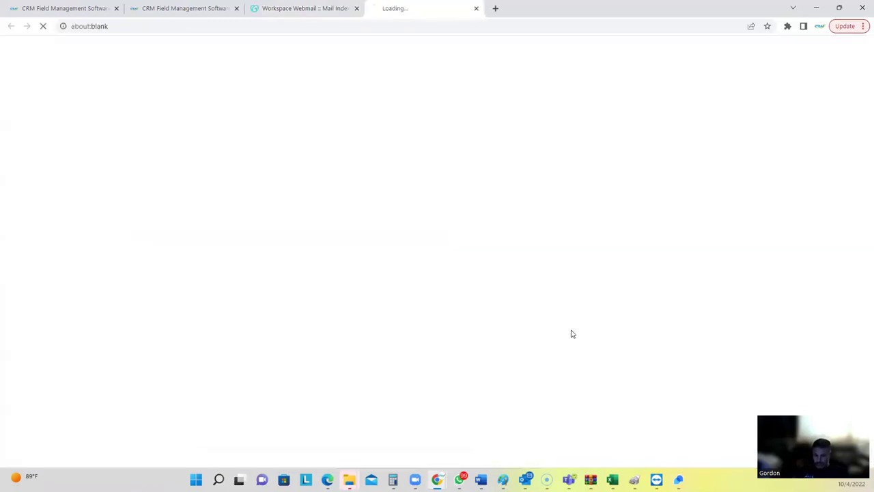
left_click_drag(441, 81, 468, 84)
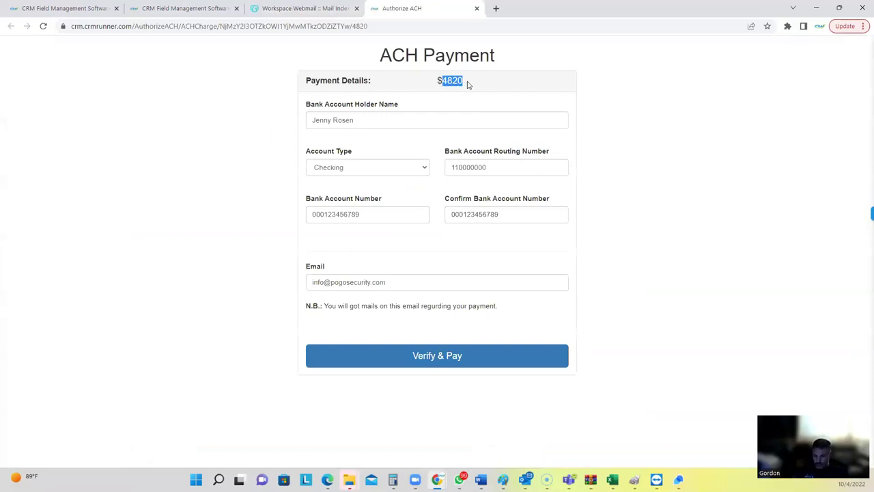
left_click_drag(508, 146, 543, 150)
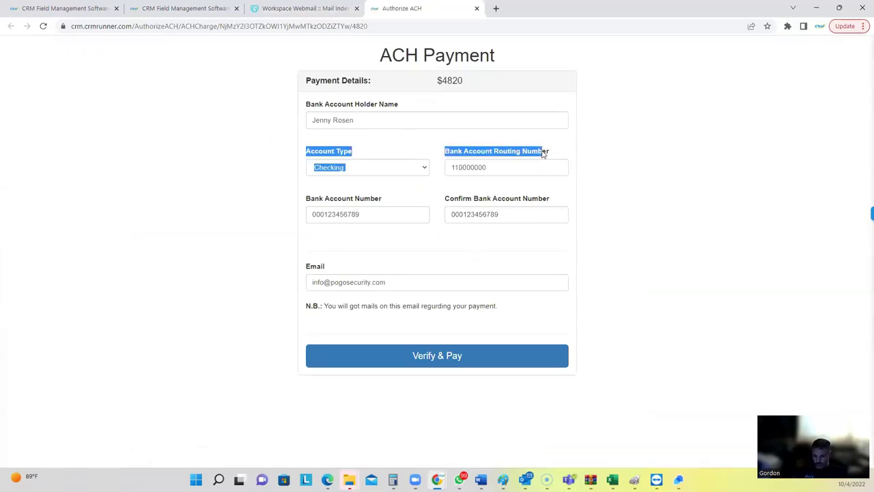
left_click_drag(503, 200, 539, 200)
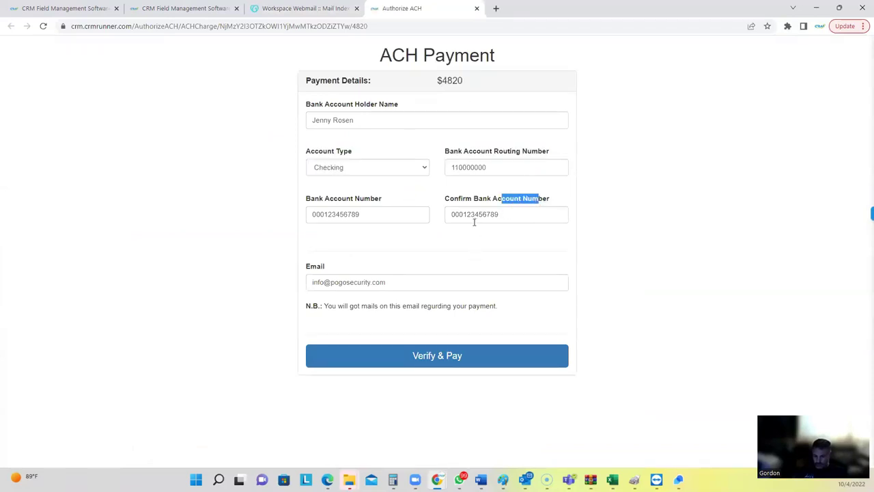
left_click(478, 8)
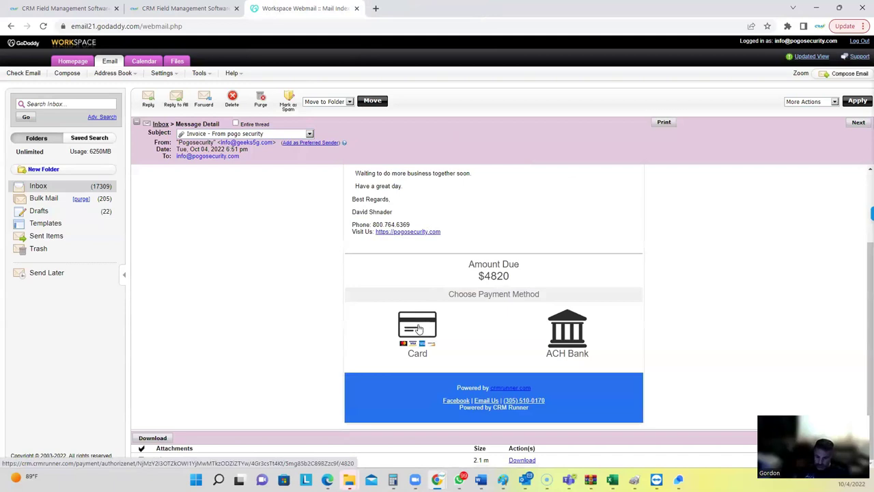
Open the $4964.60 Authorize.Net card payment page and review its 144.6 fee and Tip Amount section.
left_click(419, 329)
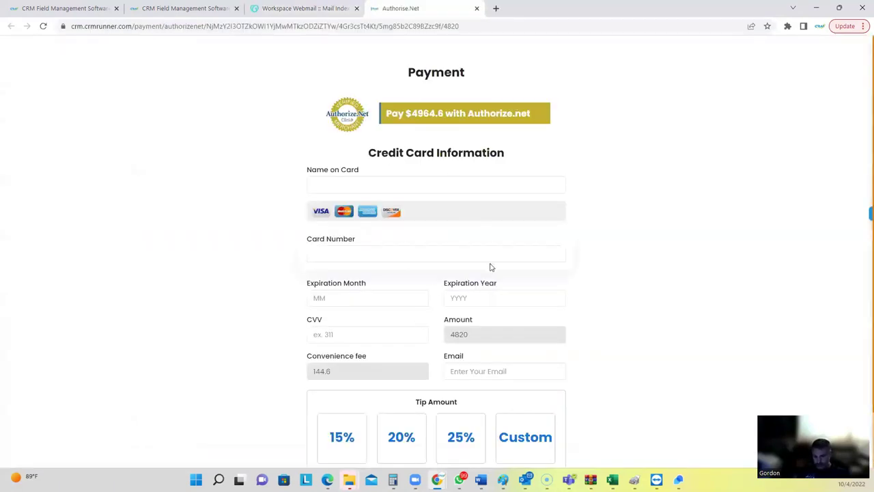
scroll(490, 267, "down", 1)
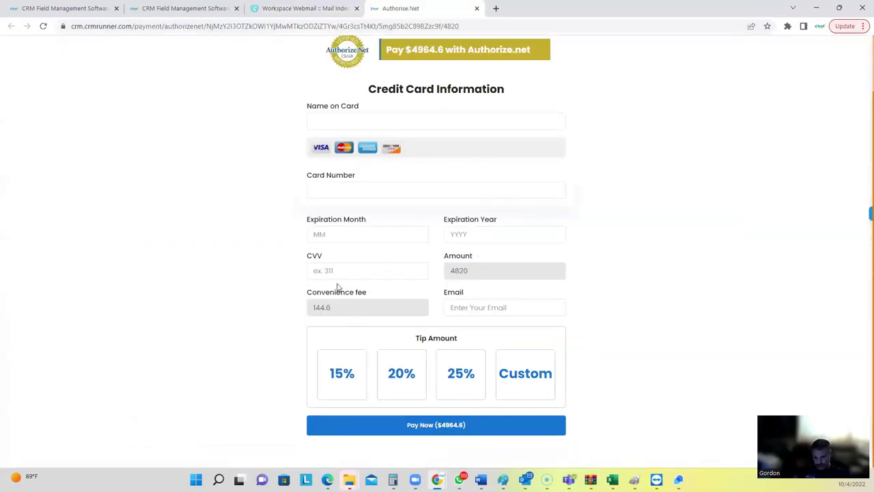
scroll(416, 181, "up", 1)
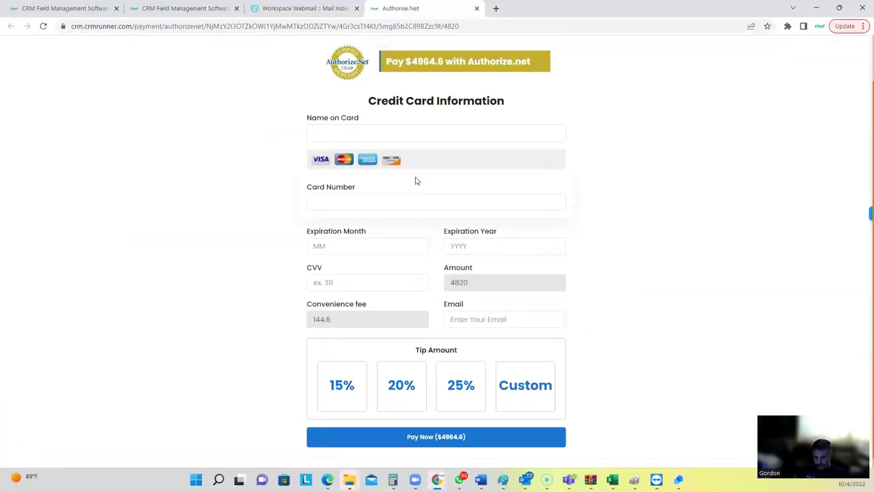
scroll(416, 180, "up", 1)
left_click_drag(408, 100, 452, 101)
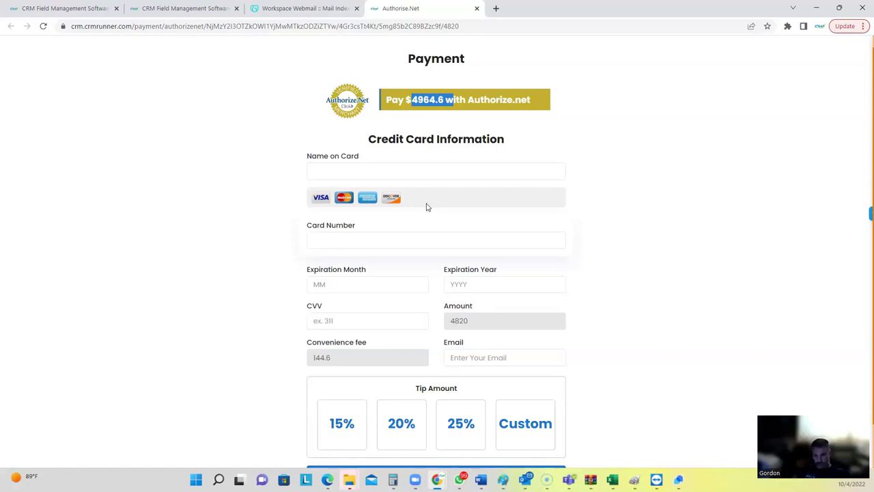
scroll(407, 316, "down", 1)
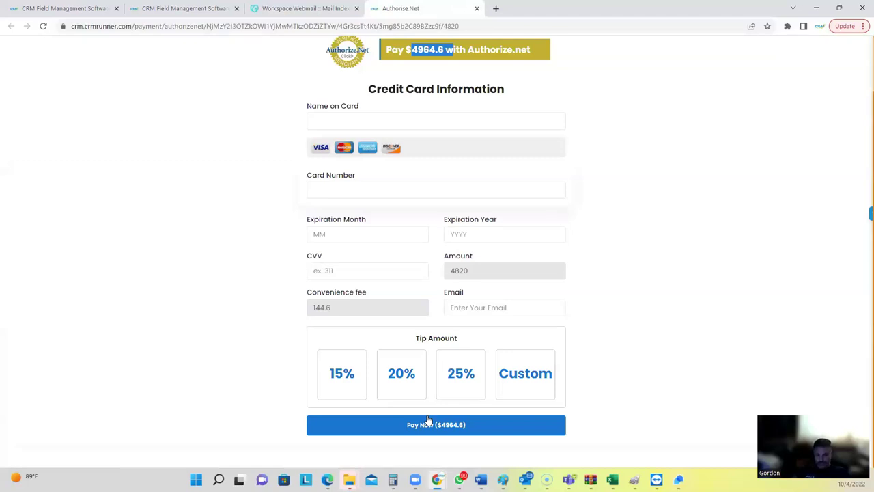
left_click_drag(415, 338, 462, 343)
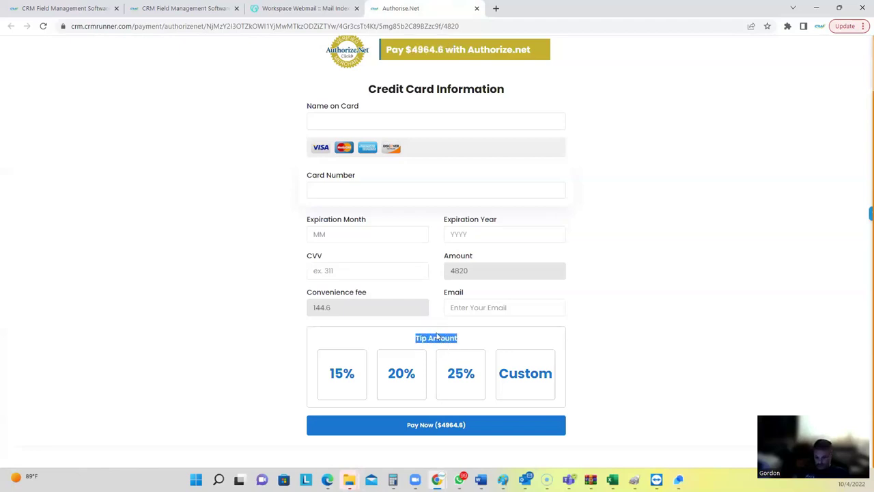
left_click(427, 338)
left_click_drag(415, 340, 469, 339)
Enter a custom $50 tip, confirm the $5014.60 total, and close the card payment page.
left_click(534, 382)
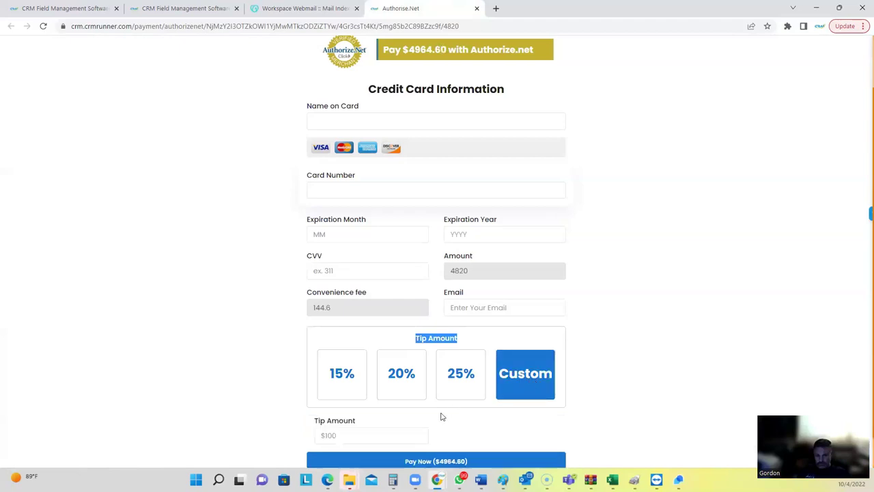
left_click(362, 438)
type("50")
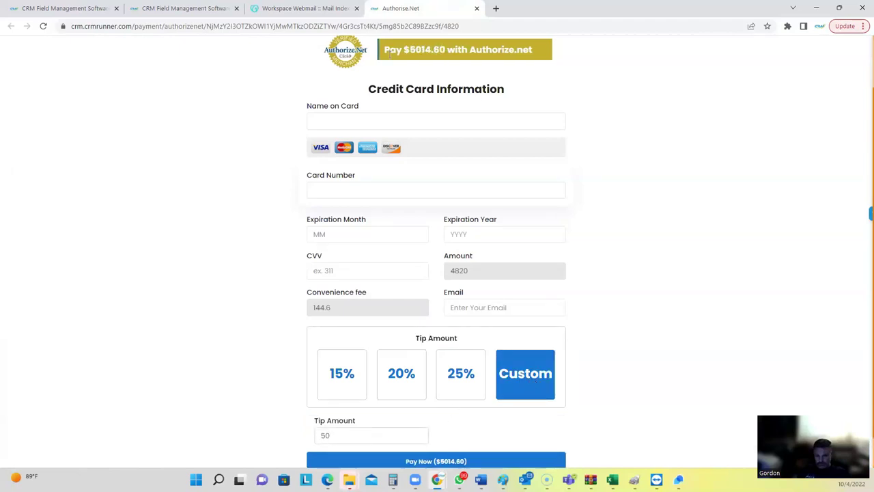
double_click(415, 50)
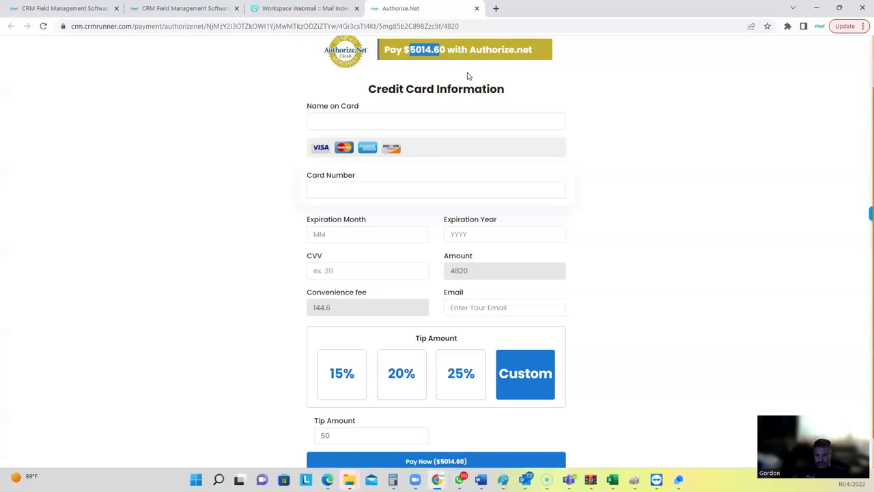
scroll(410, 78, "up", 1)
left_click(477, 8)
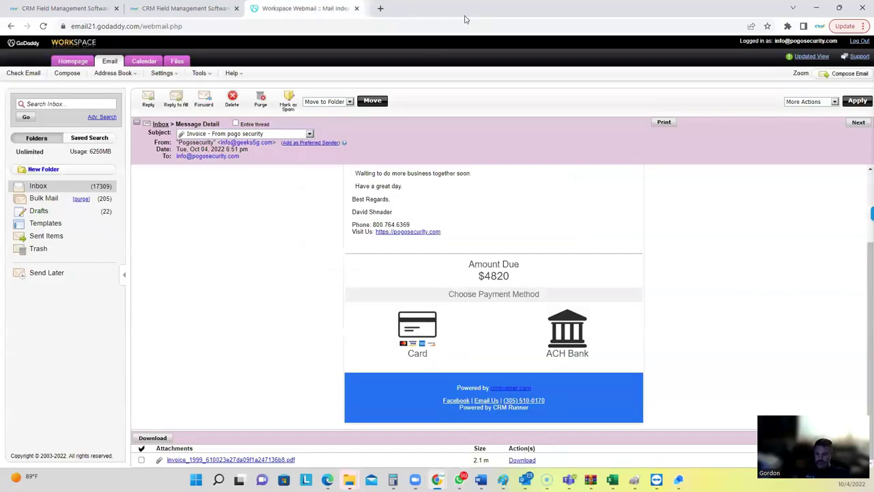
Return to CRM Runner and start a new job from the Jobs list.
left_click(205, 9)
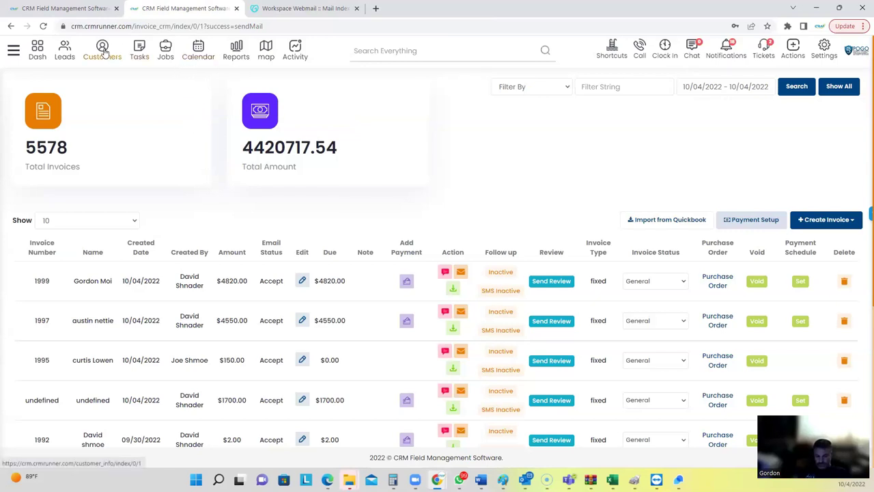
left_click(166, 52)
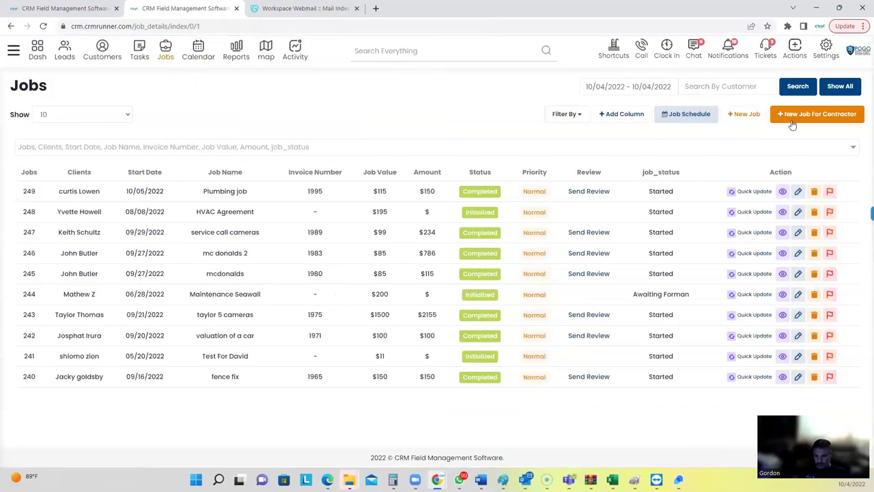
left_click(751, 119)
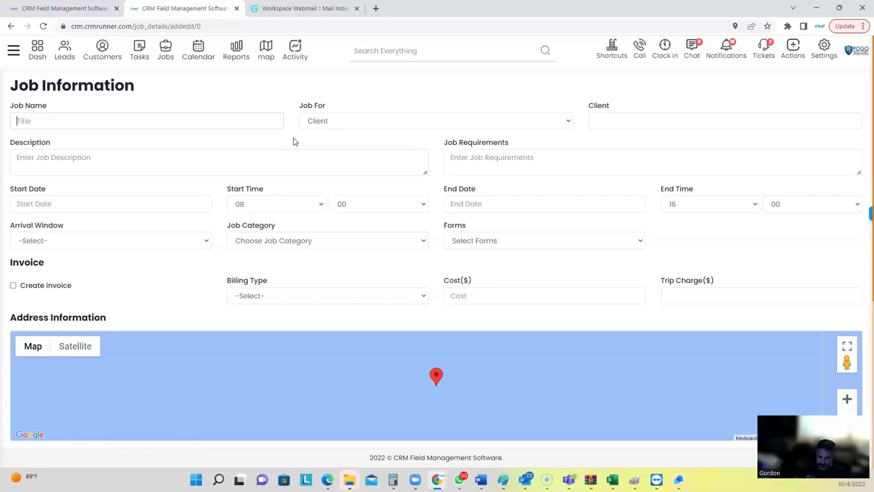
Name the job 'solar panel install' and assign the matching customer as client.
type("solar pa")
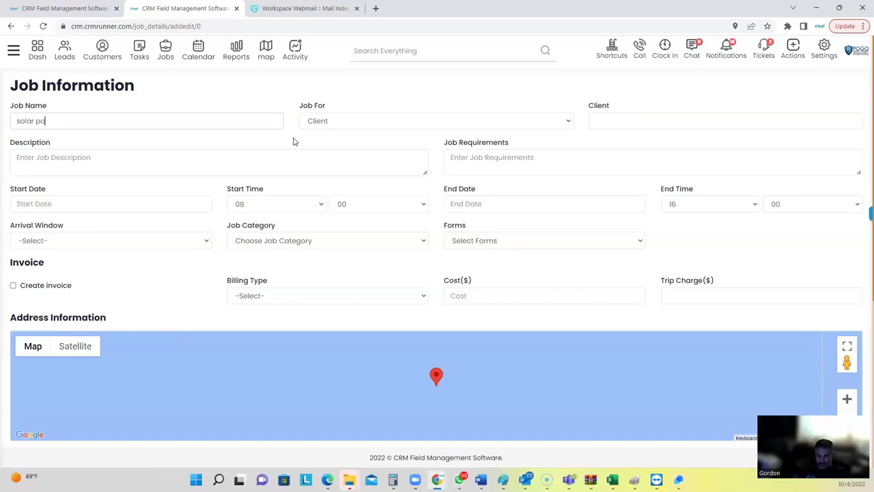
type("nel install")
left_click(606, 114)
type("gordon")
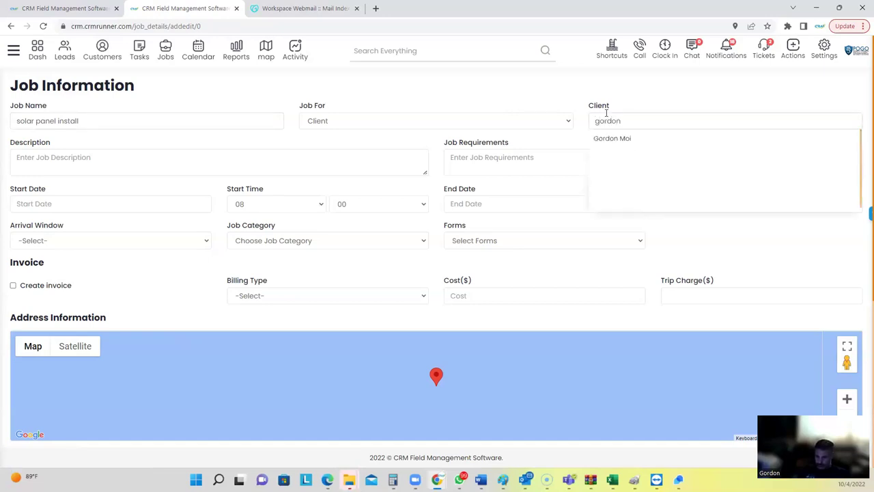
left_click(617, 144)
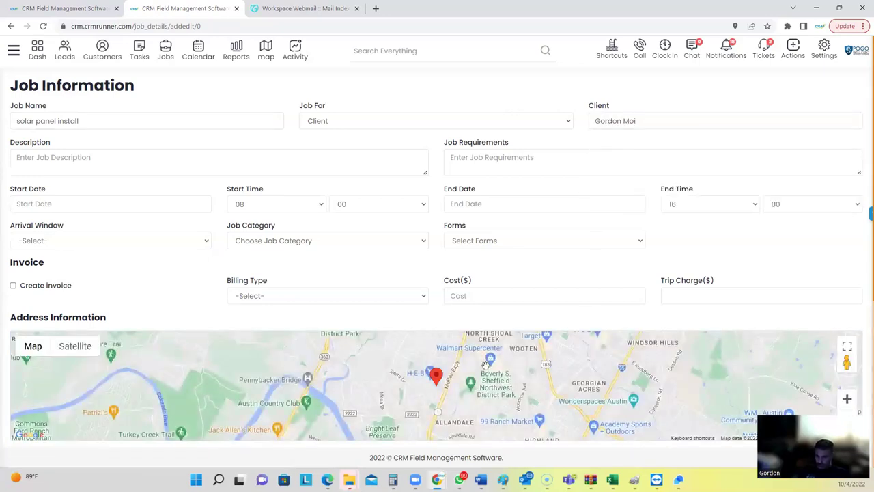
Write the description 'installing solar panel on a 20ft boat', then replace it with 'boat in isle 5'.
left_click(108, 162)
type("installing solar panel on a 20ft boat")
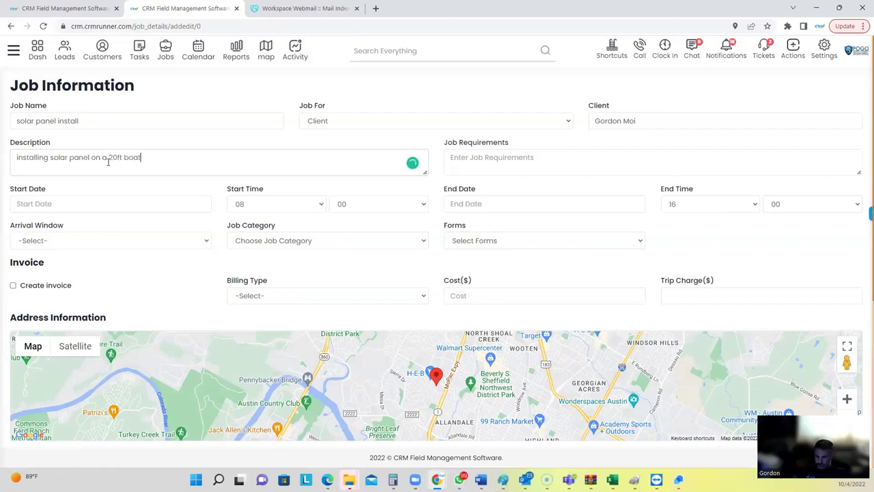
left_click(459, 157)
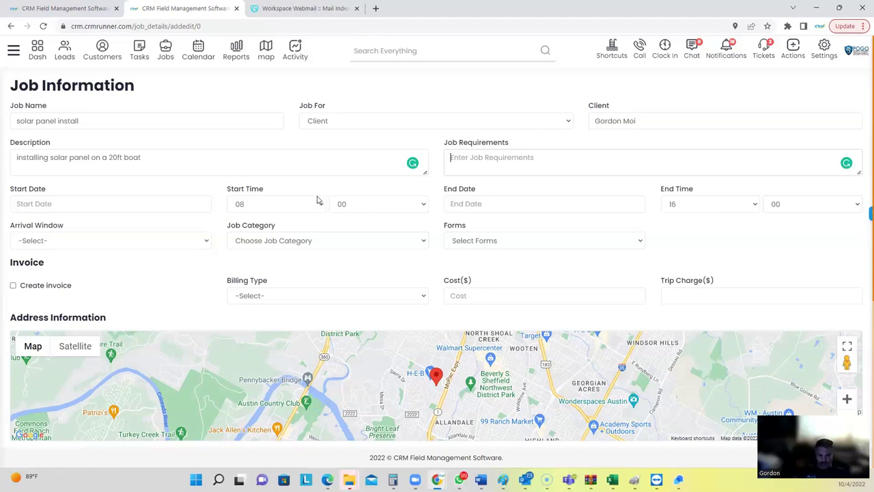
left_click(156, 153)
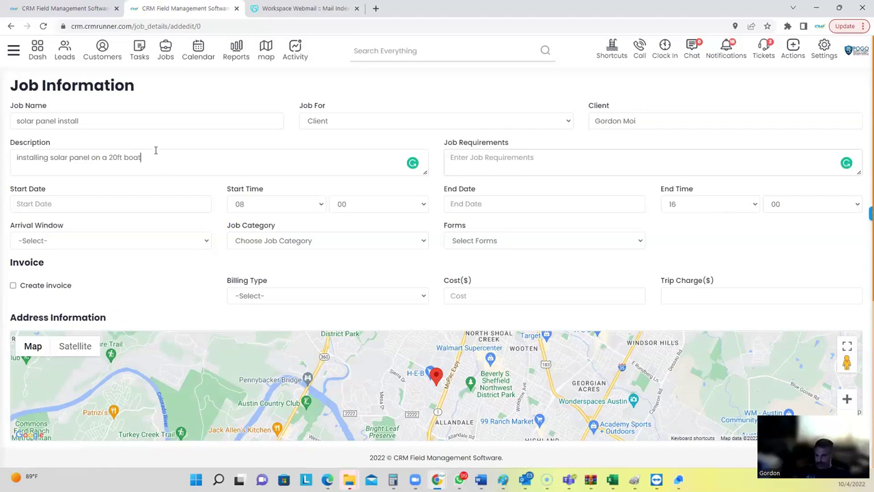
triple_click(238, 162)
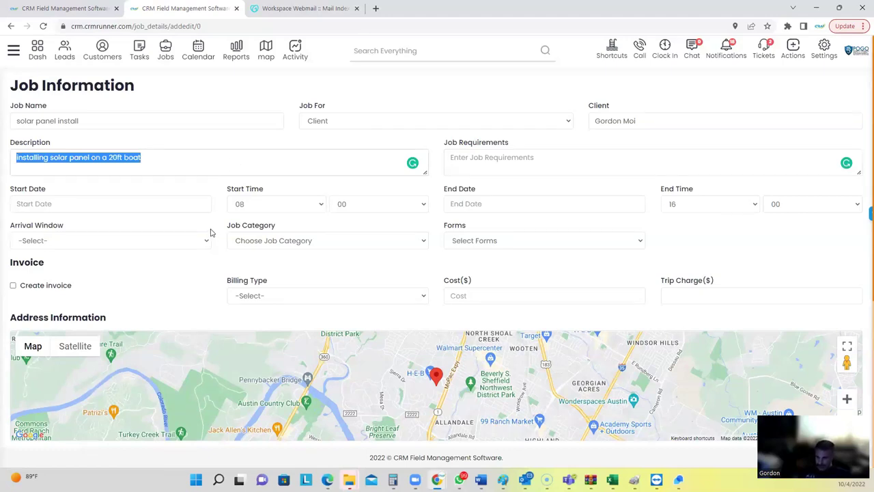
type("boat in")
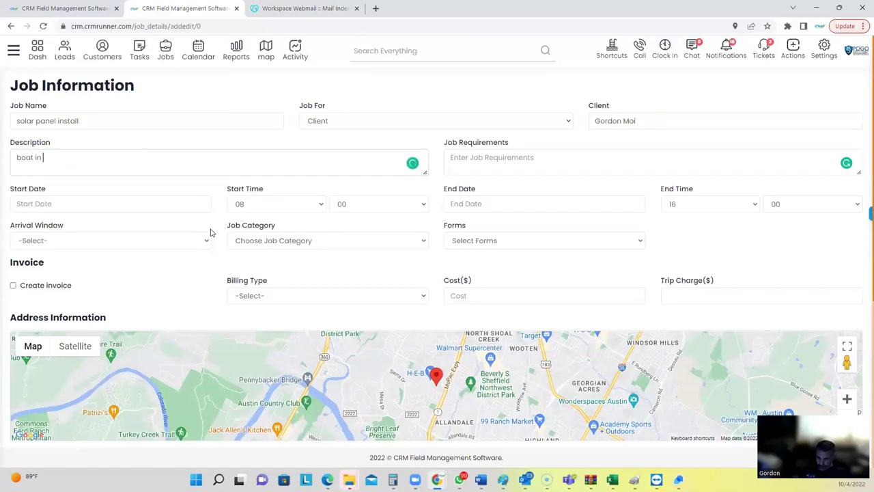
type(" isle 5")
Set the start date to 10/05/2022 and the arrival window to 1 Hour Window.
left_click(79, 204)
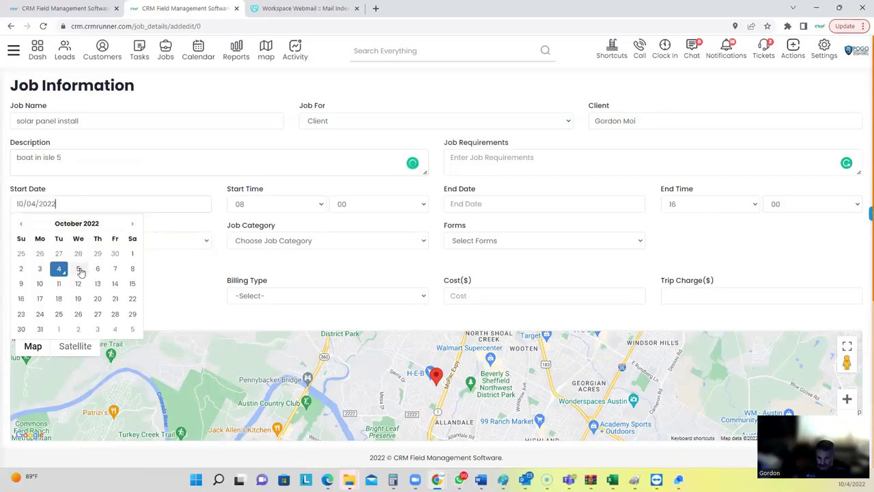
left_click(82, 269)
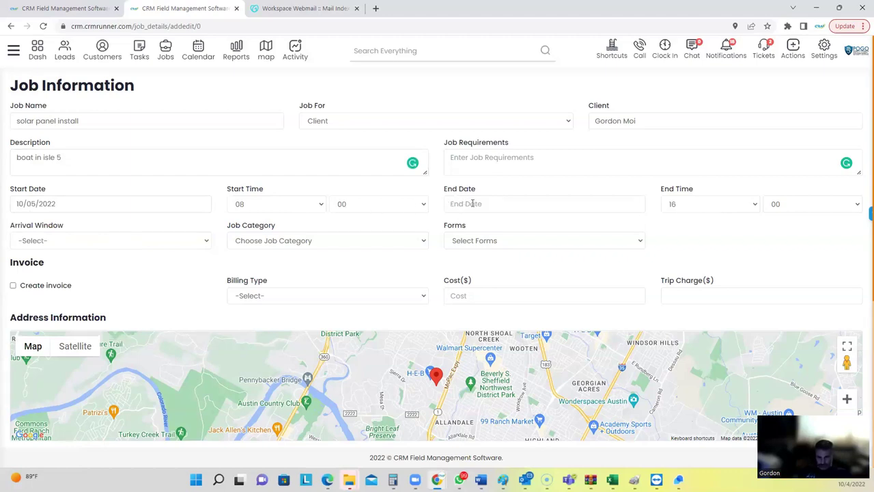
left_click(72, 240)
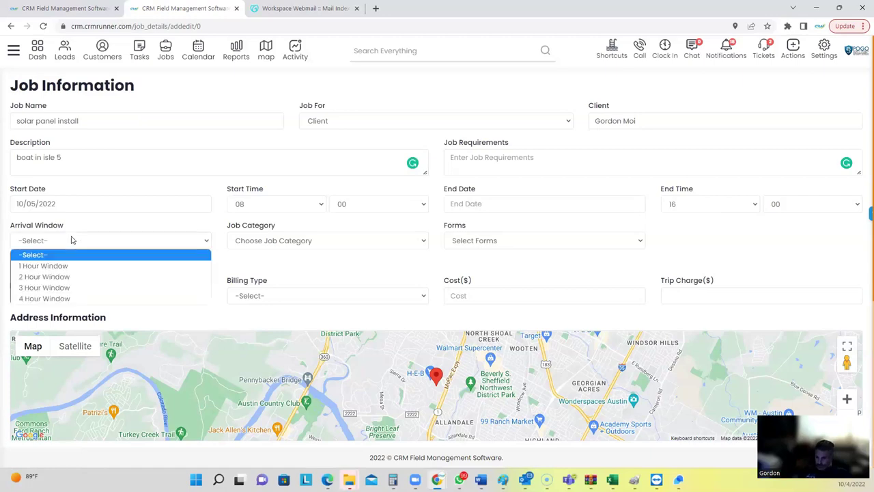
left_click(46, 265)
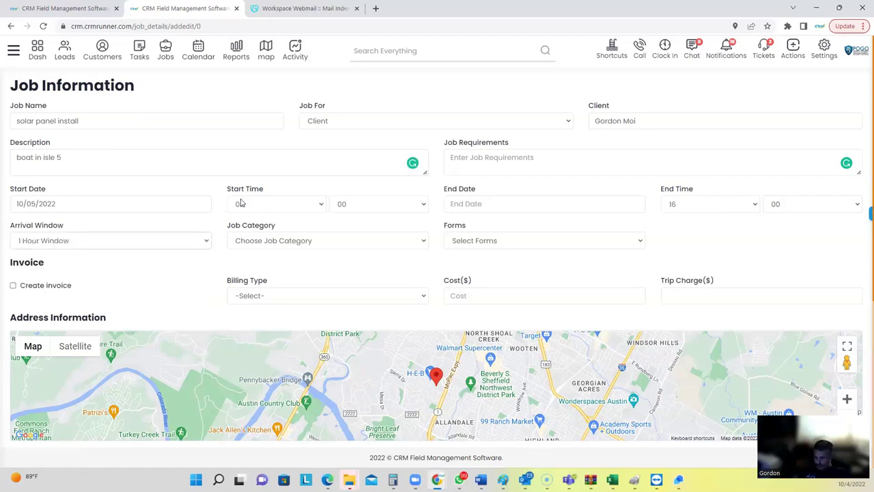
Open the Job Category list twice and close it without choosing a category.
left_click(246, 244)
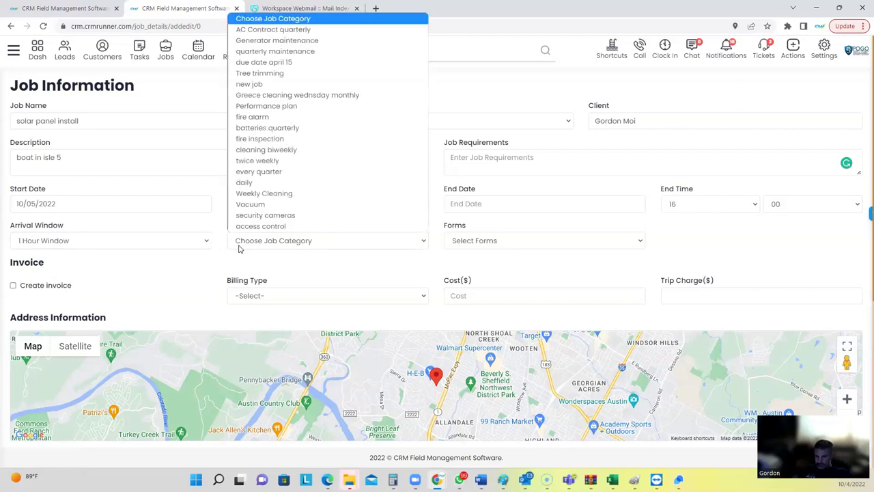
left_click(243, 250)
left_click_drag(227, 227, 280, 230)
left_click(263, 244)
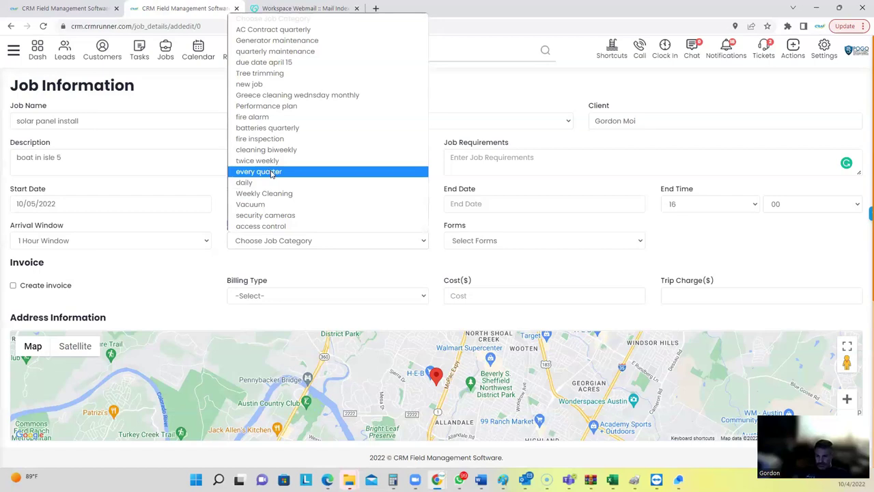
left_click(221, 188)
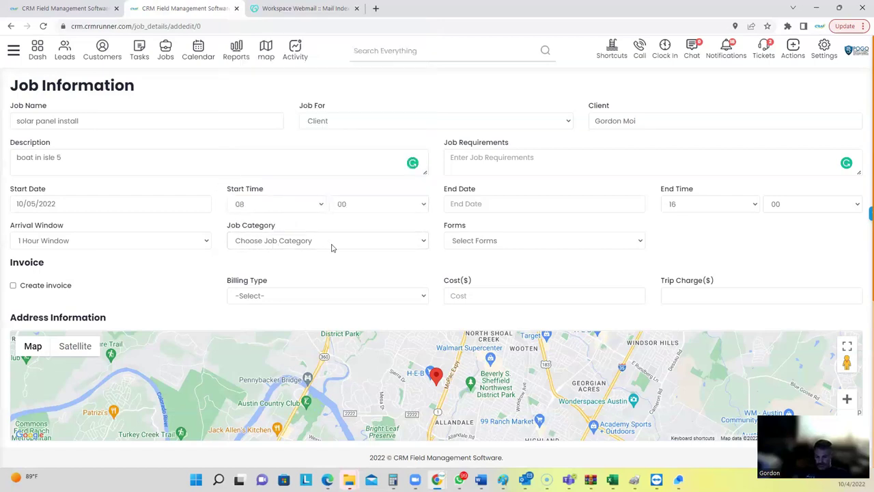
left_click_drag(443, 226, 468, 229)
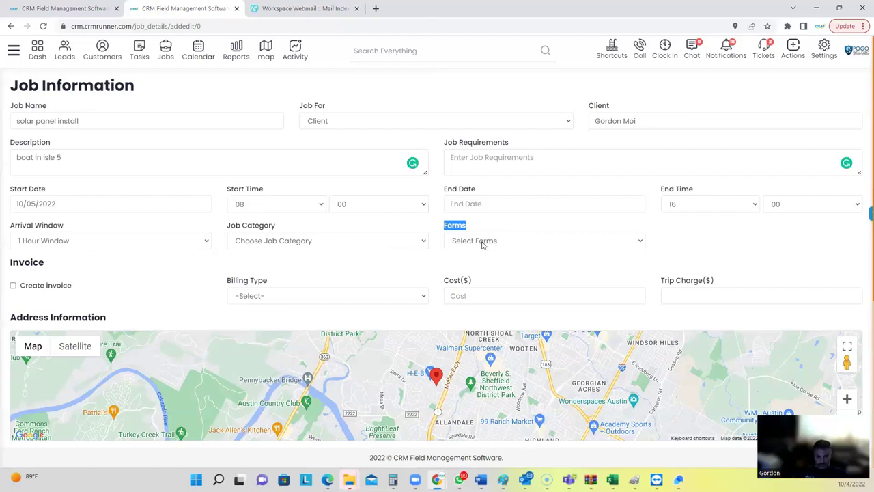
Attach the 'workflow' form to the job and turn on Create invoice.
left_click(479, 242)
scroll(478, 183, "down", 1)
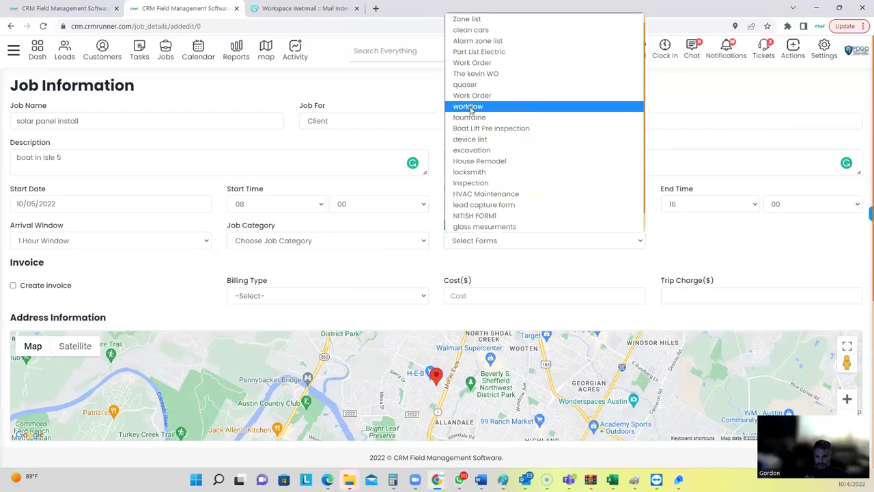
left_click(469, 109)
left_click(463, 260)
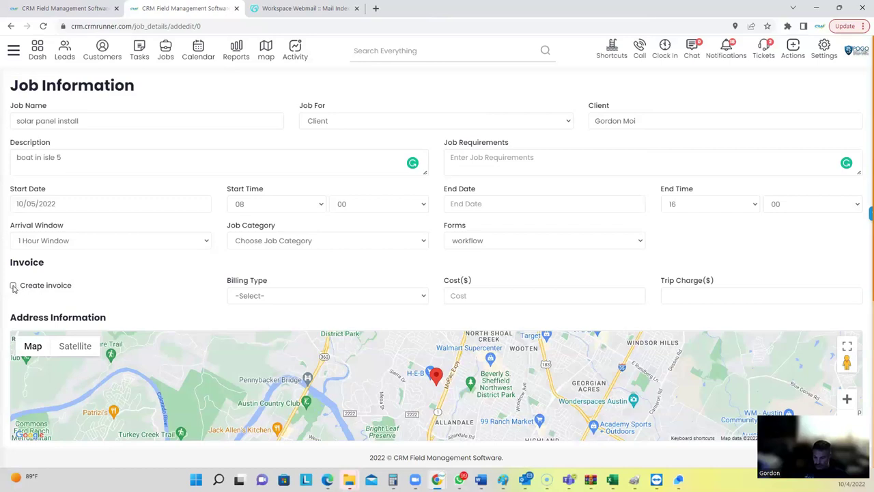
left_click(13, 286)
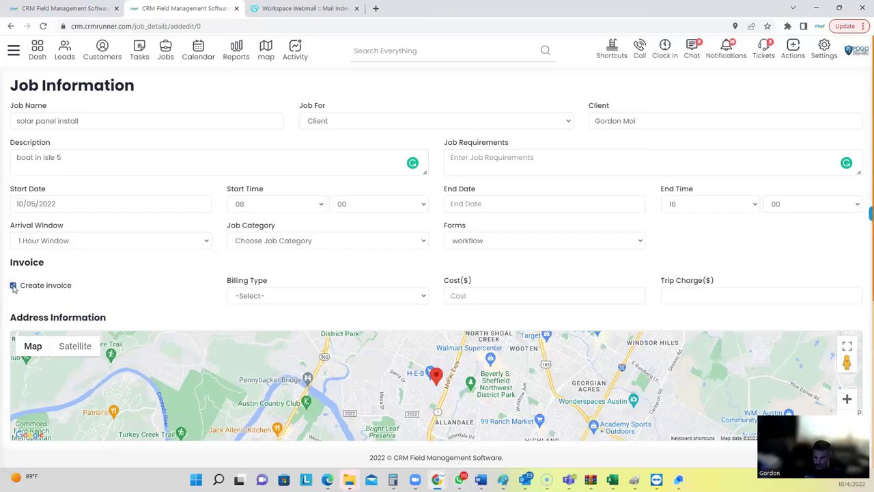
left_click(272, 297)
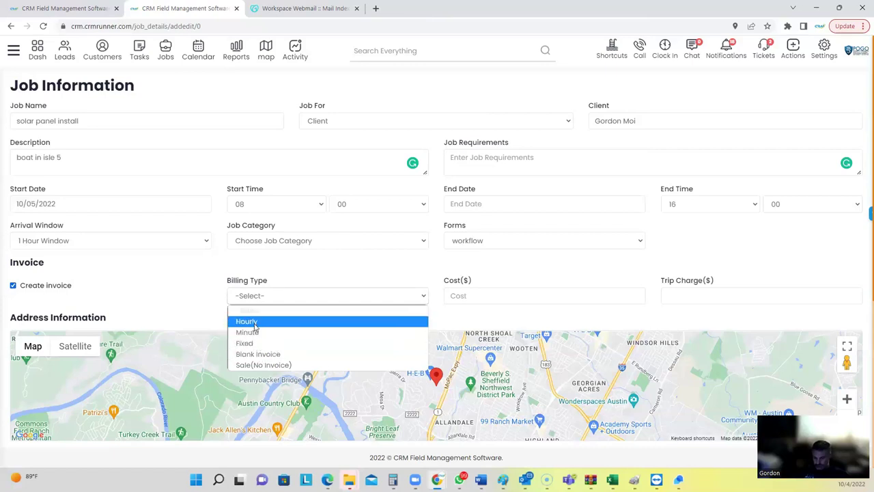
Bill the job Hourly at a cost of 125 and leave the trip charge blank.
left_click(255, 323)
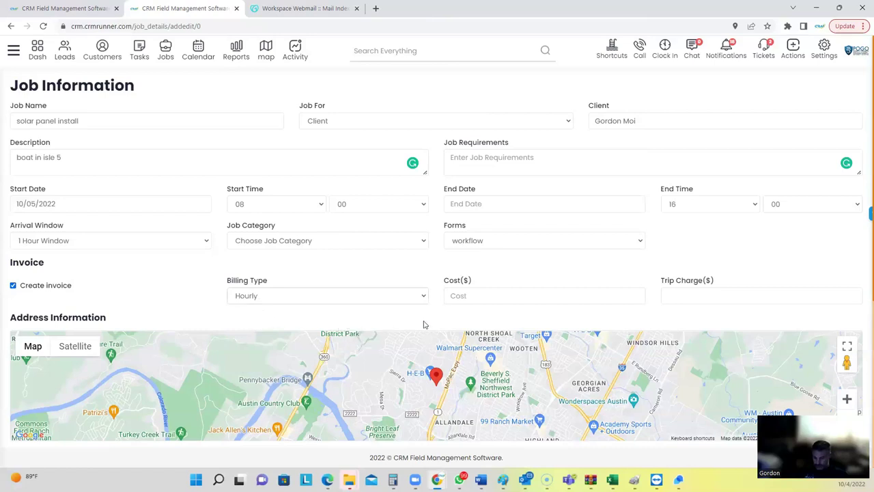
left_click(470, 296)
type("125")
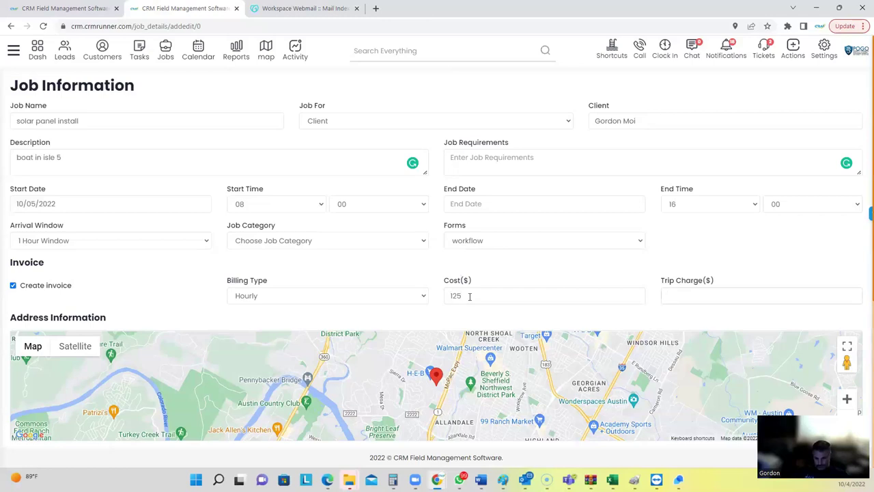
key("Tab")
type("125")
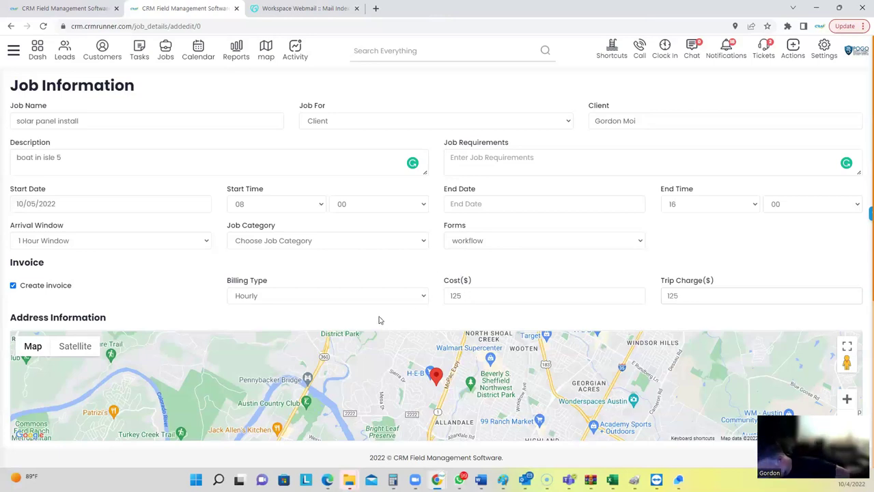
left_click_drag(691, 297, 624, 298)
key("BackSpace")
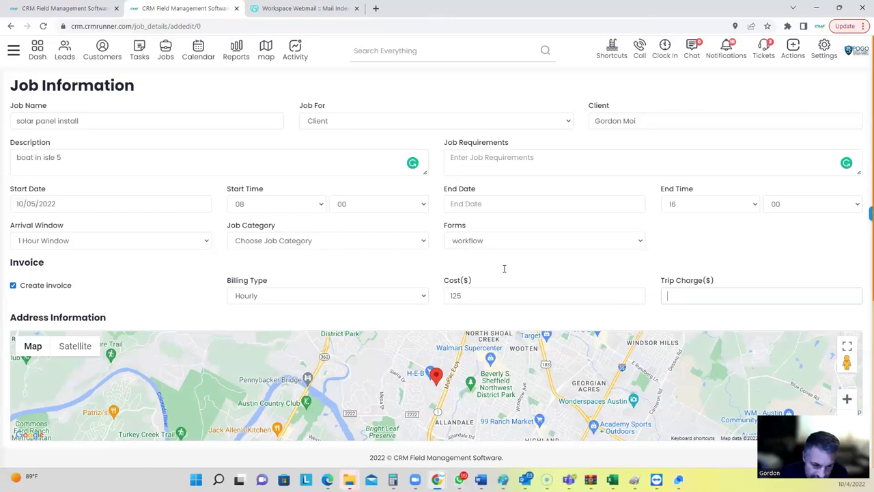
Set CCTV as the service provided, dropping the vacuum installation choice.
scroll(499, 277, "down", 4)
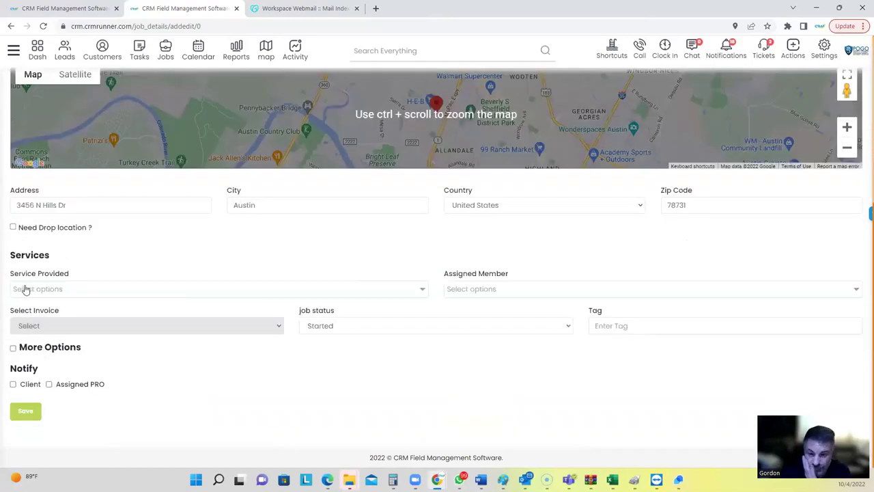
left_click(39, 290)
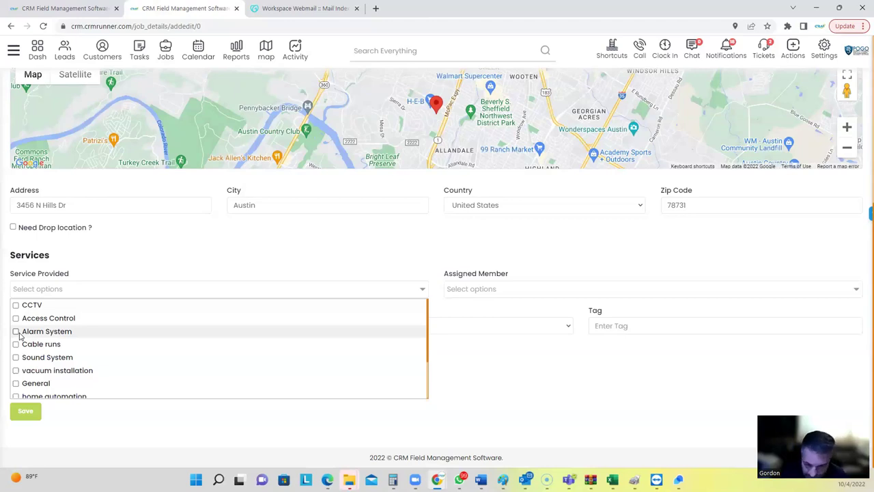
left_click(17, 305)
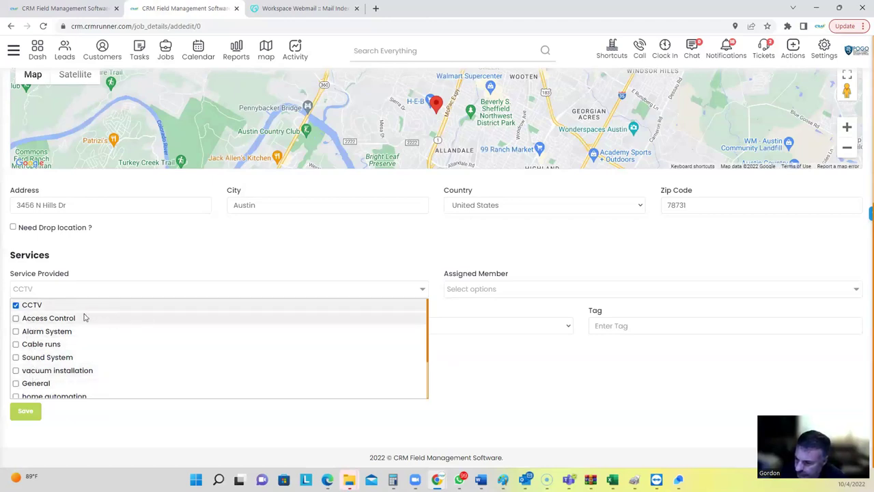
left_click(53, 306)
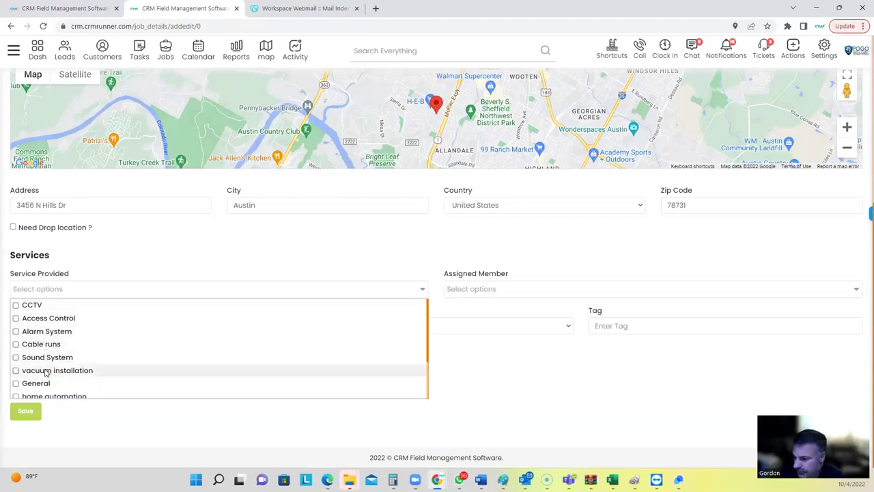
left_click(45, 371)
left_click(479, 289)
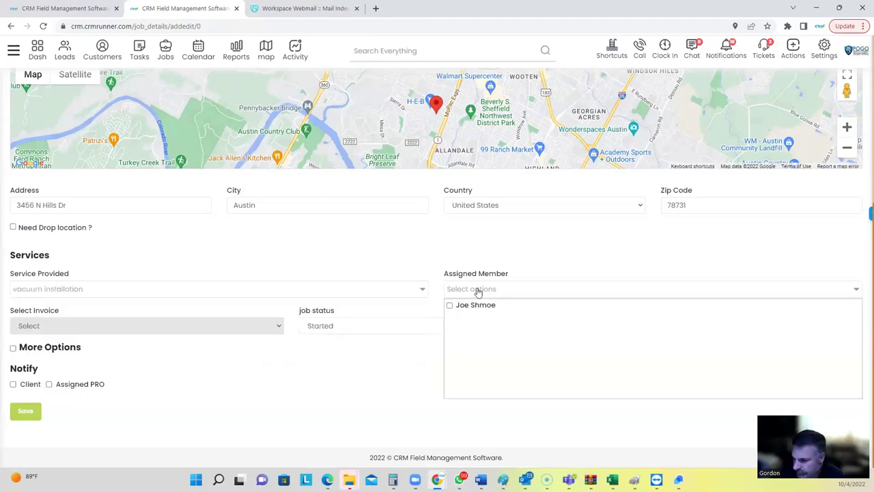
left_click(88, 292)
left_click(16, 370)
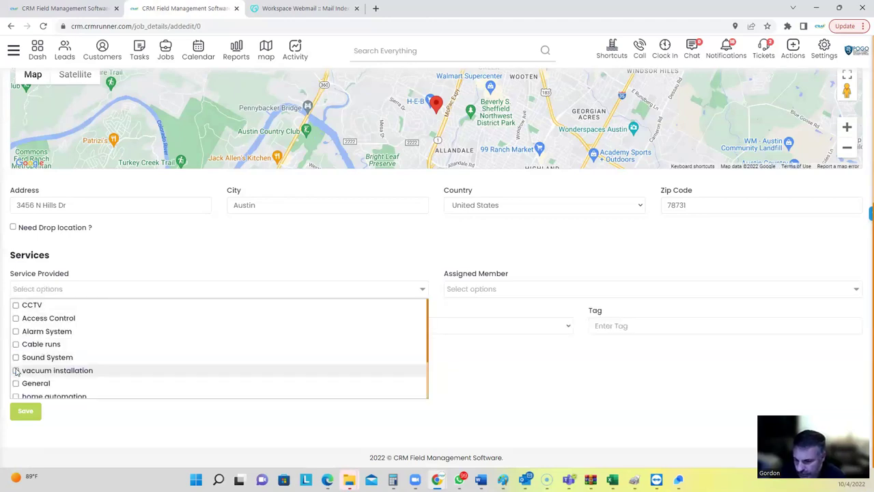
left_click(18, 305)
Assign the first team member, notify the client and assigned pro, and save the job.
left_click(465, 290)
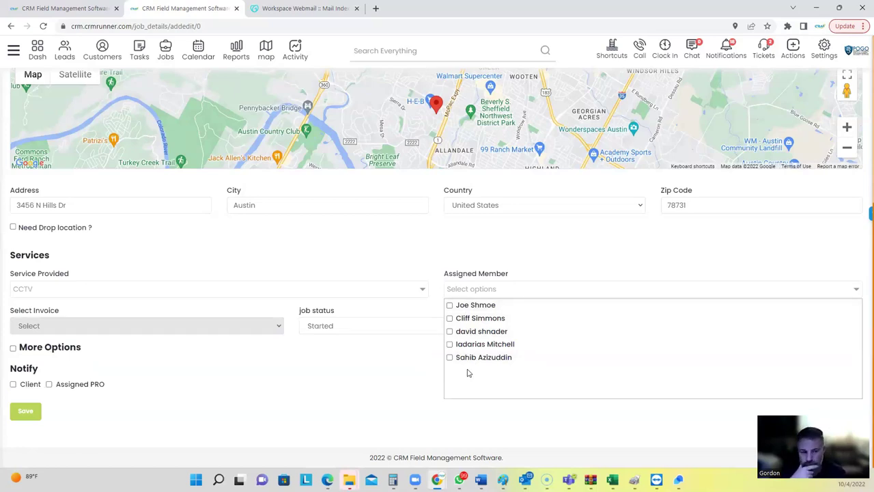
left_click(486, 306)
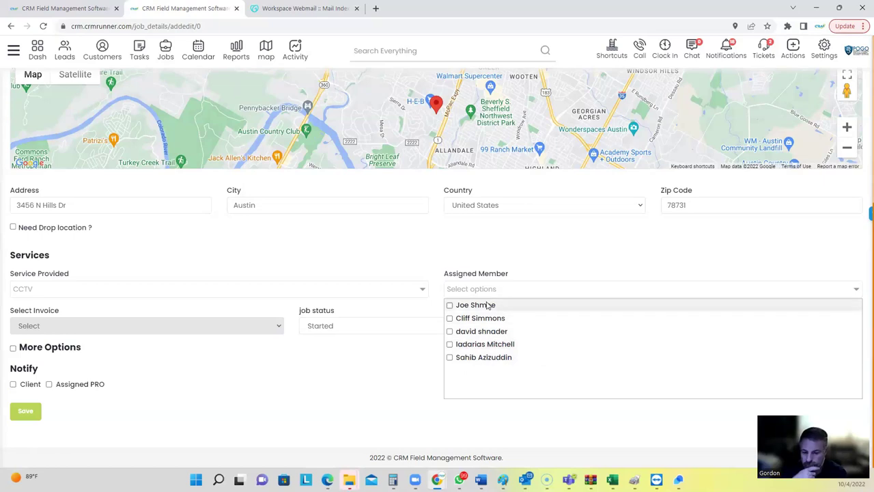
left_click(236, 385)
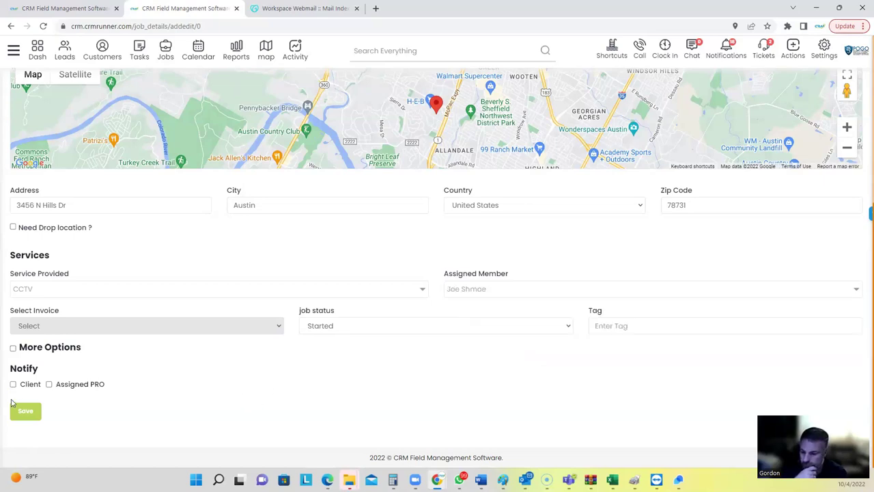
left_click(13, 385)
left_click(48, 384)
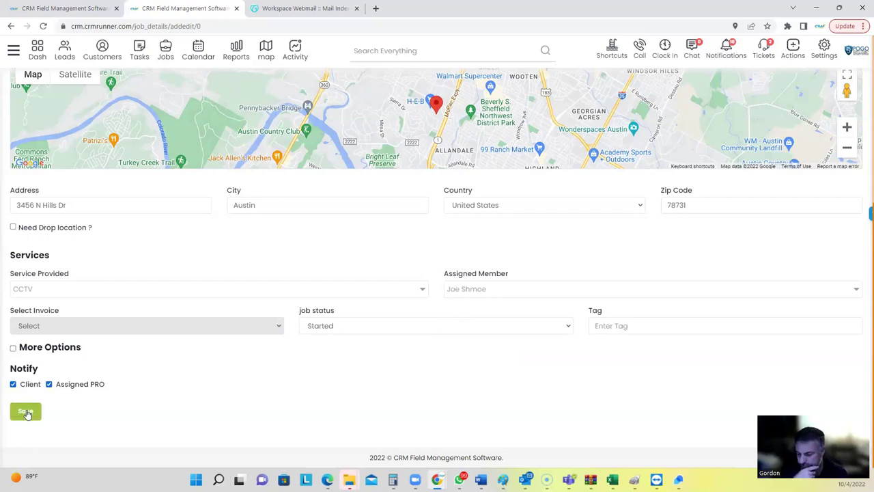
left_click(28, 412)
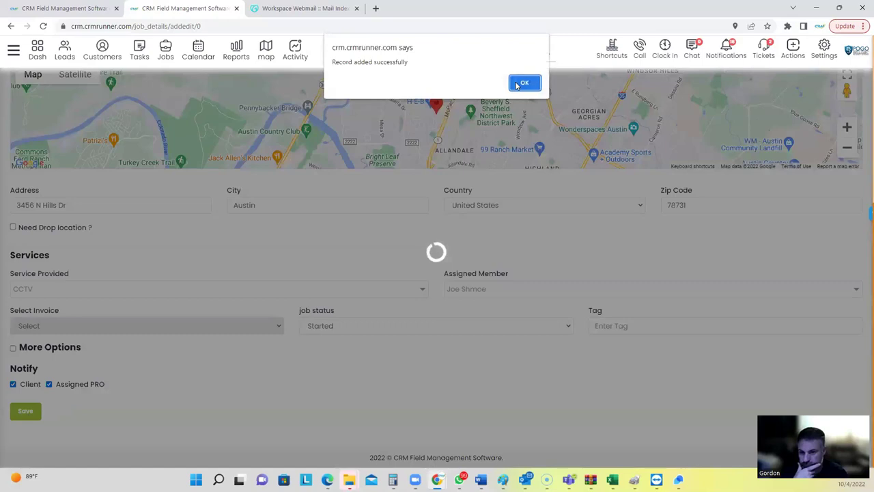
Dismiss the record-added confirmation and open a new Chrome tab.
left_click(515, 86)
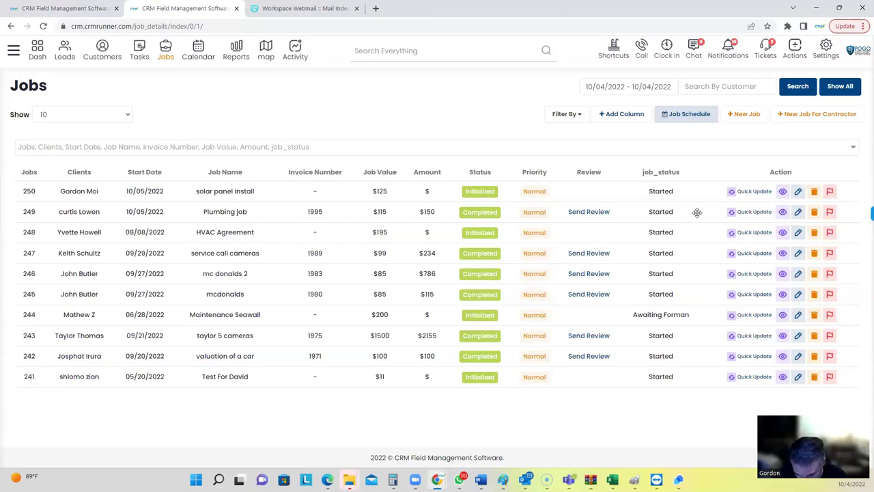
left_click(375, 8)
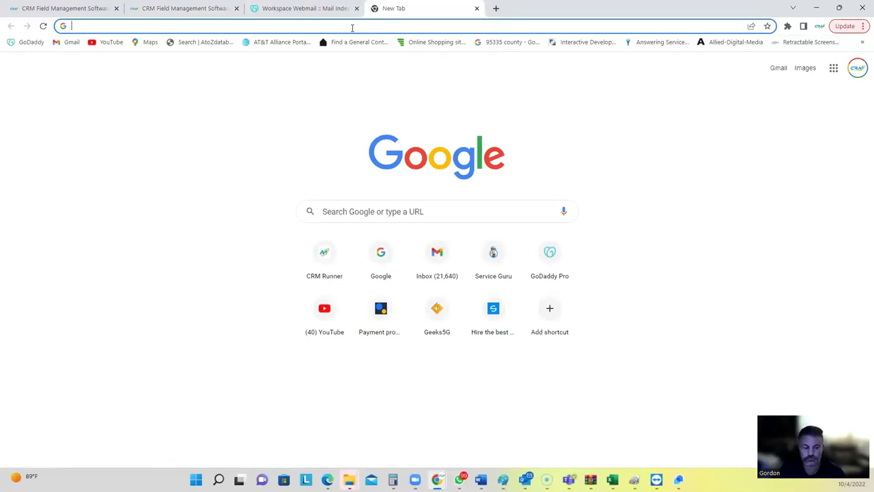
Load the phone mirroring page at 192.168.1.11 in the new tab.
left_click(353, 27)
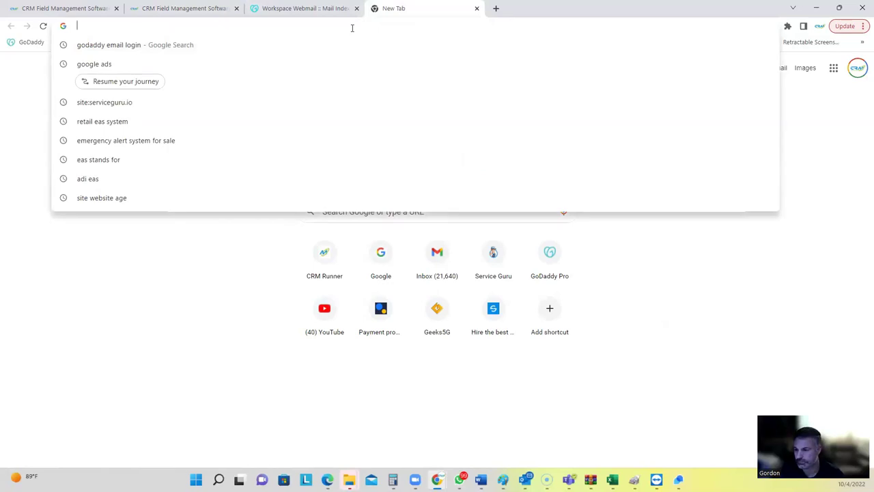
type("192.168.")
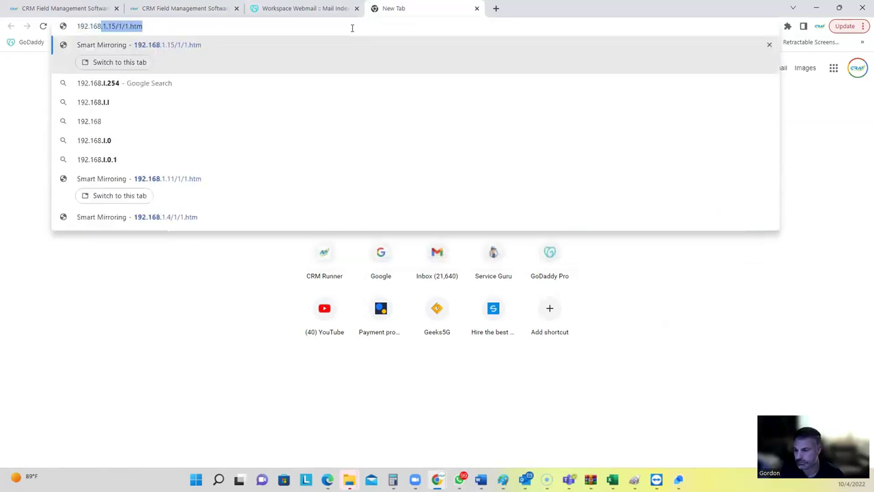
type("1.11")
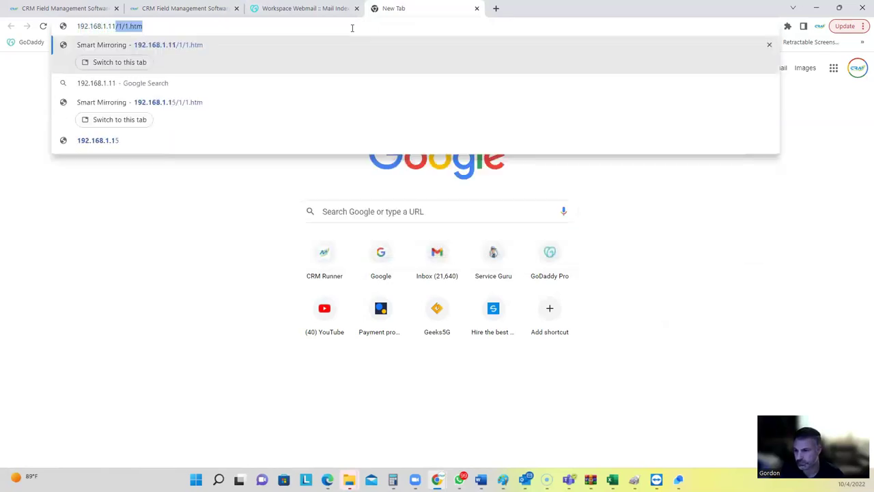
key("Return")
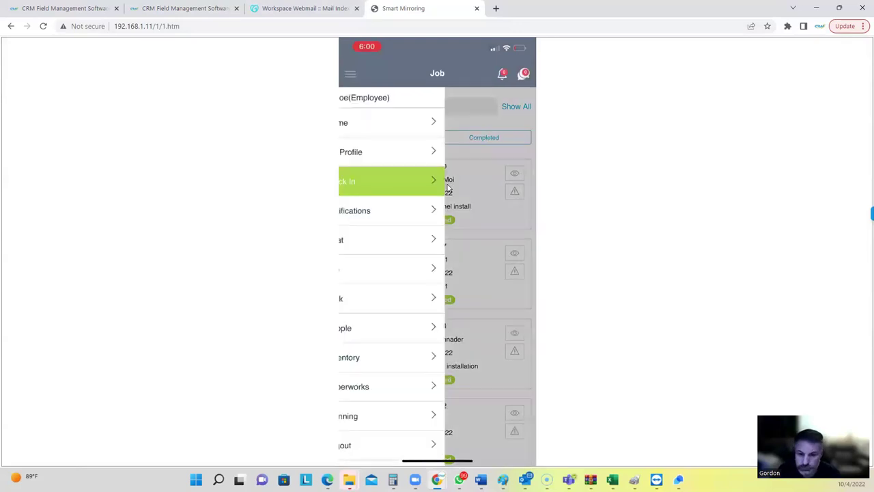
From the app's home dashboard, open job #250 'solar panel install' from Jobs and review its details.
left_click(442, 184)
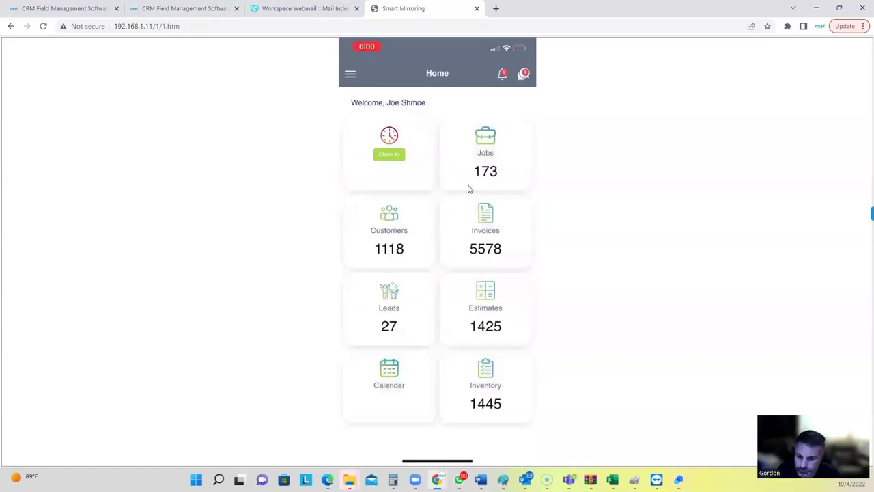
left_click(488, 149)
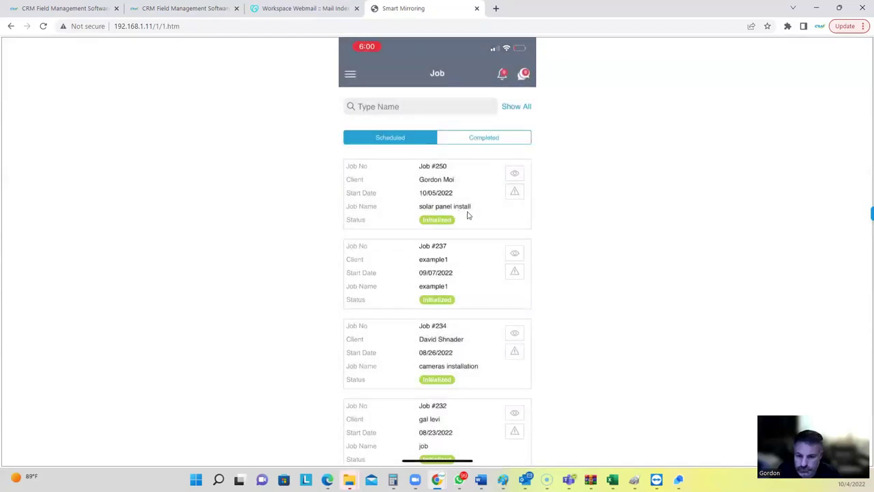
left_click(469, 215)
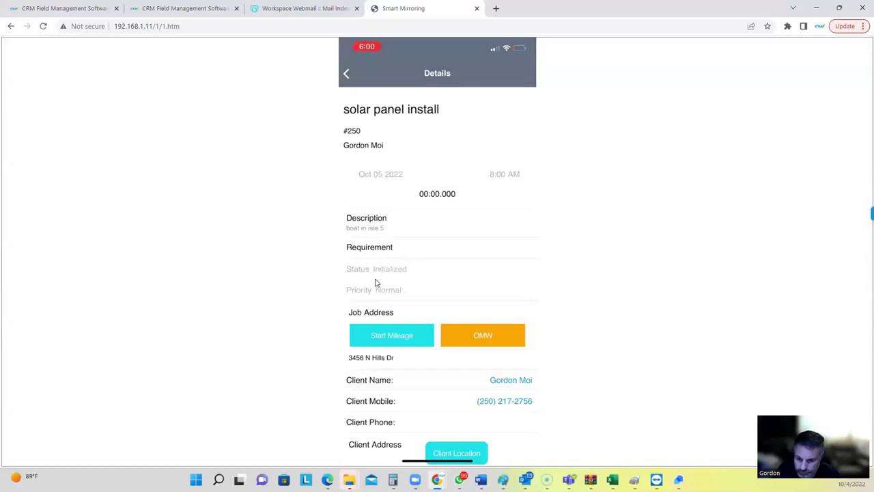
scroll(516, 396, "down", 3)
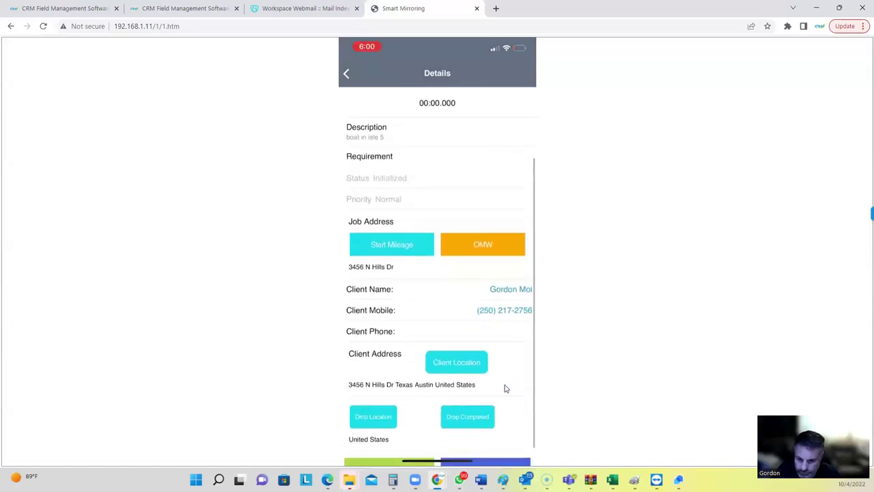
Check the client call and map options, then mark job #250 On My Way and Reached.
left_click(510, 312)
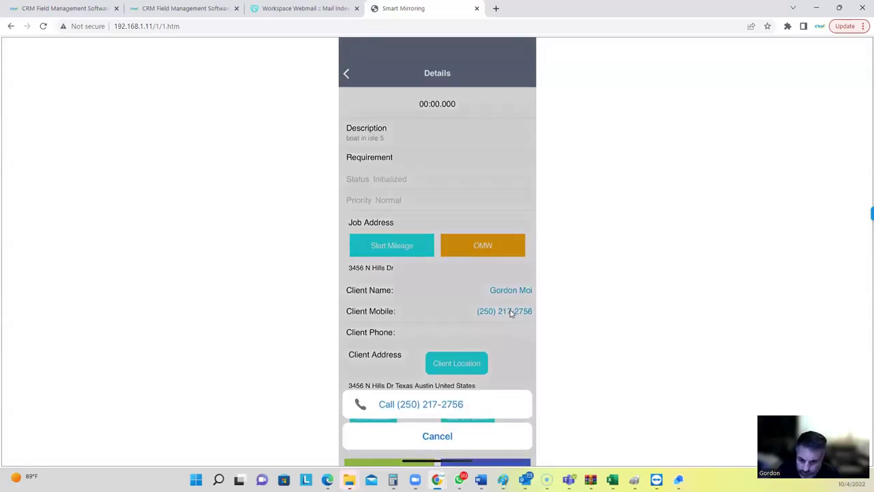
left_click(489, 426)
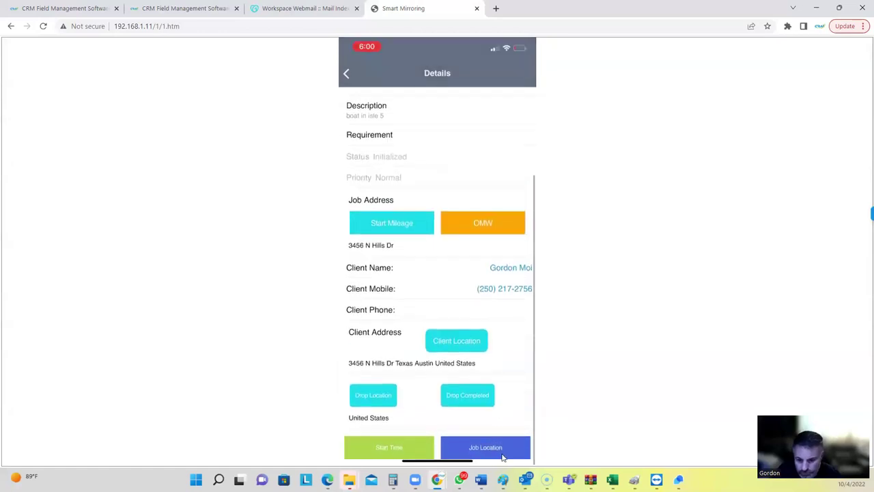
left_click(495, 442)
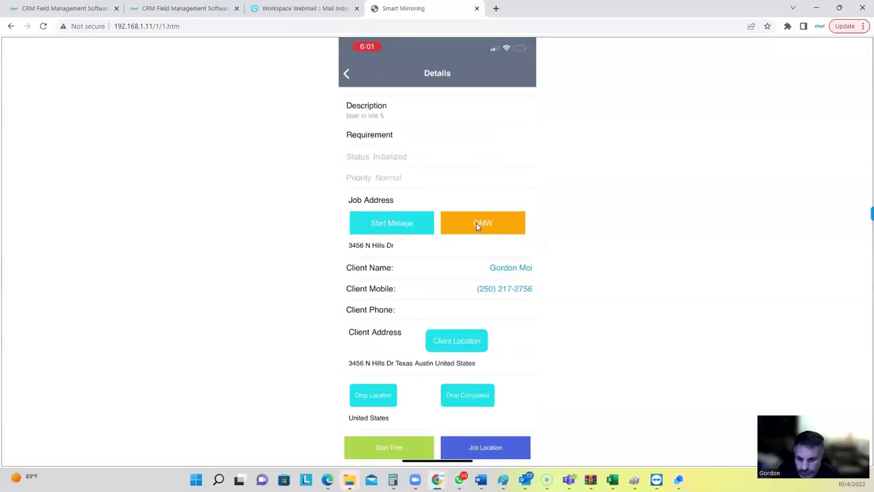
left_click(476, 228)
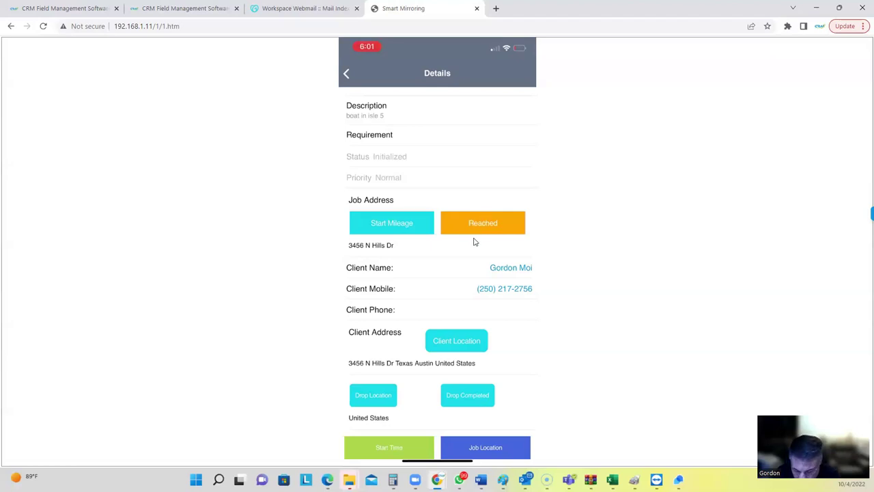
left_click(475, 230)
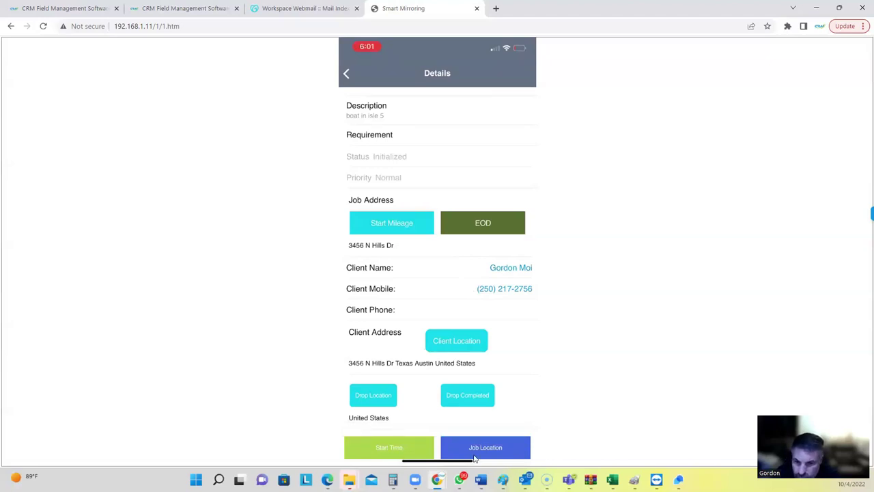
Start the work timer on job #250, then mark it Completed.
left_click(360, 448)
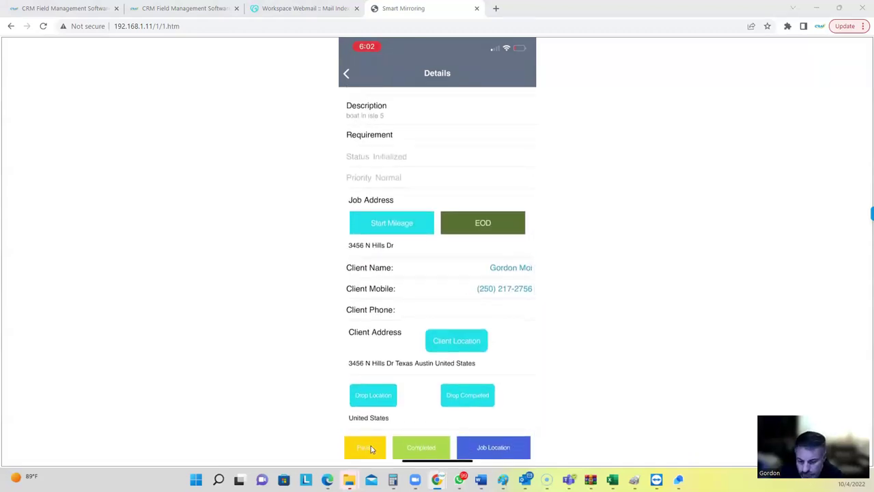
left_click(371, 448)
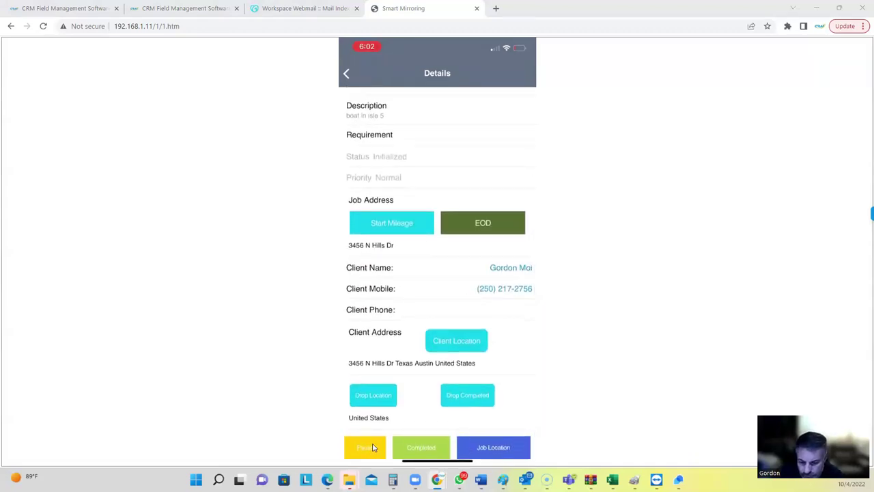
left_click(415, 449)
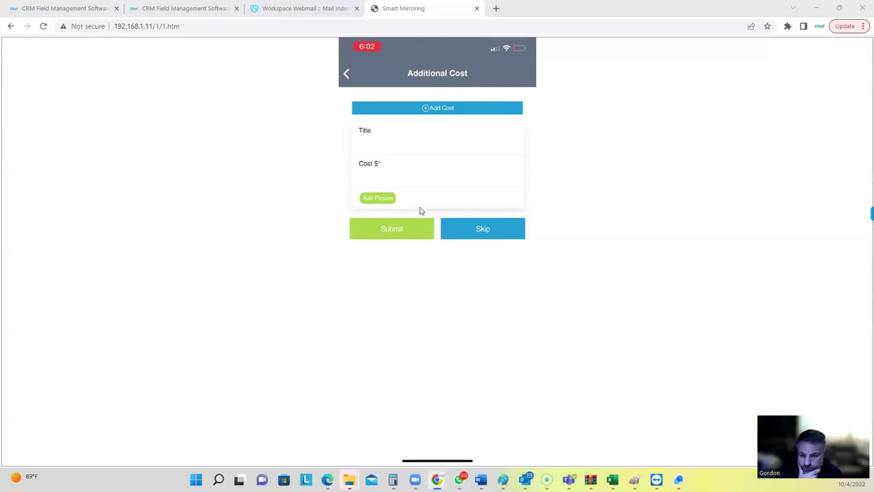
Skip the Additional Cost page and review invoice #2000.
left_click(467, 225)
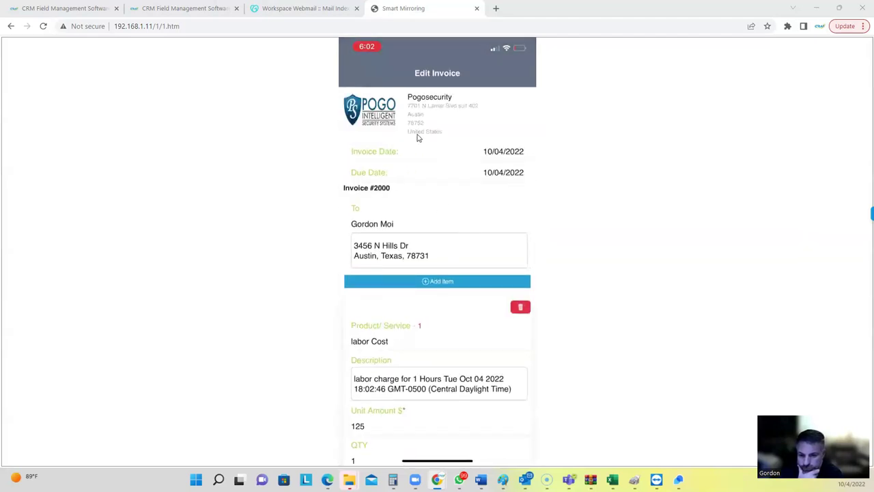
scroll(437, 302, "down", 5)
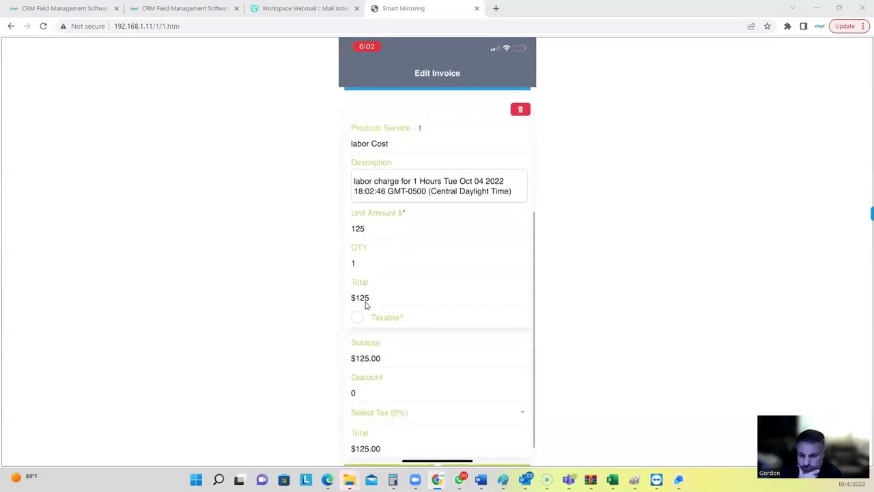
scroll(390, 301, "down", 1)
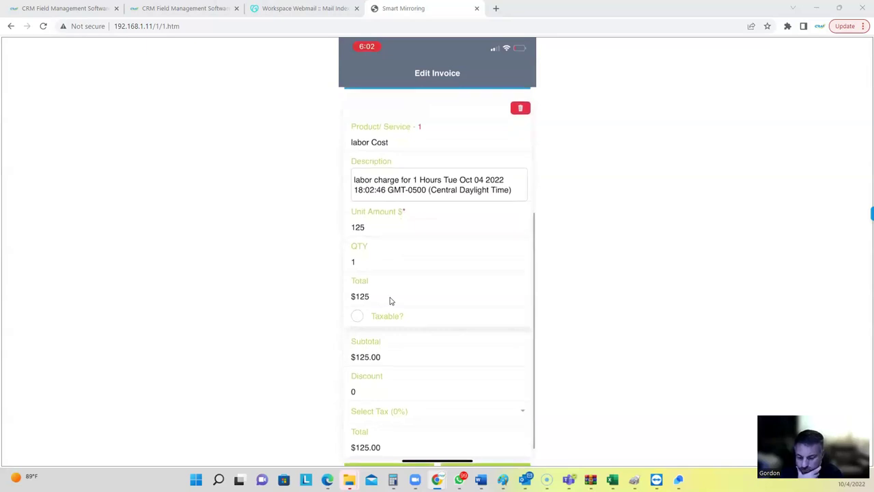
scroll(420, 299, "up", 5)
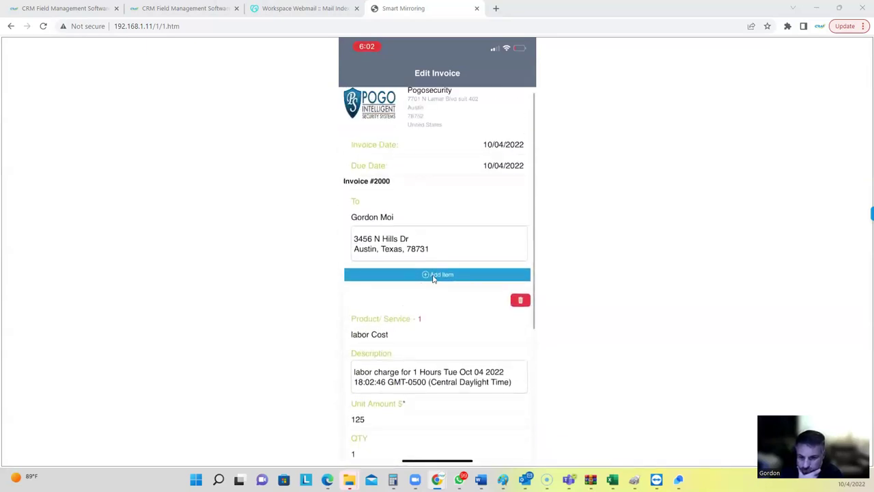
Add an LTS 8CH NVR item to the invoice and submit it, totalling $700.00.
left_click(428, 280)
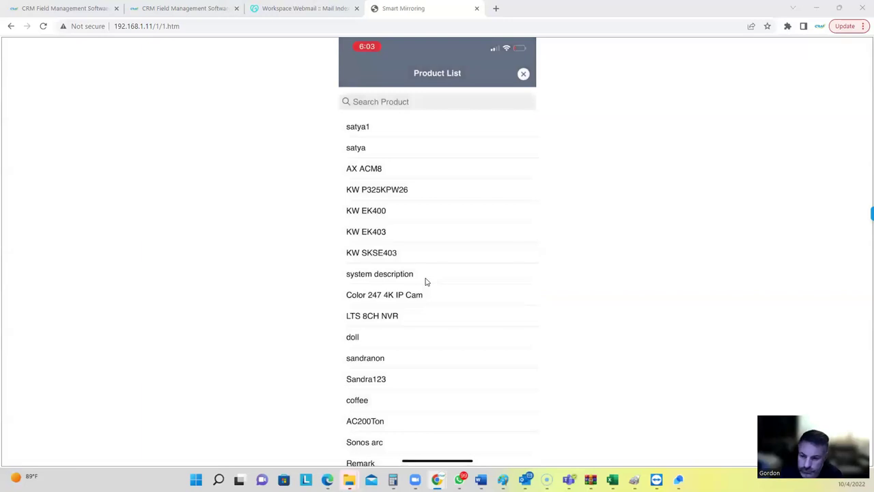
left_click(409, 316)
scroll(432, 272, "down", 3)
scroll(431, 272, "down", 5)
scroll(408, 339, "down", 1)
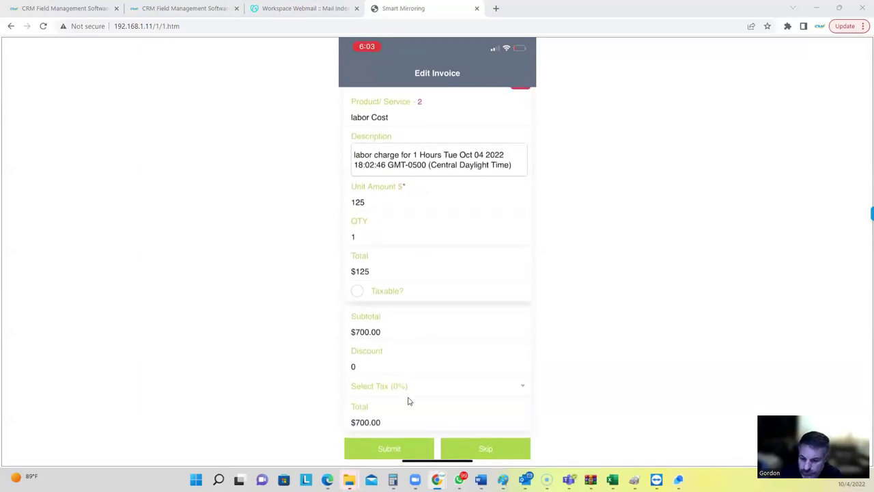
left_click(401, 447)
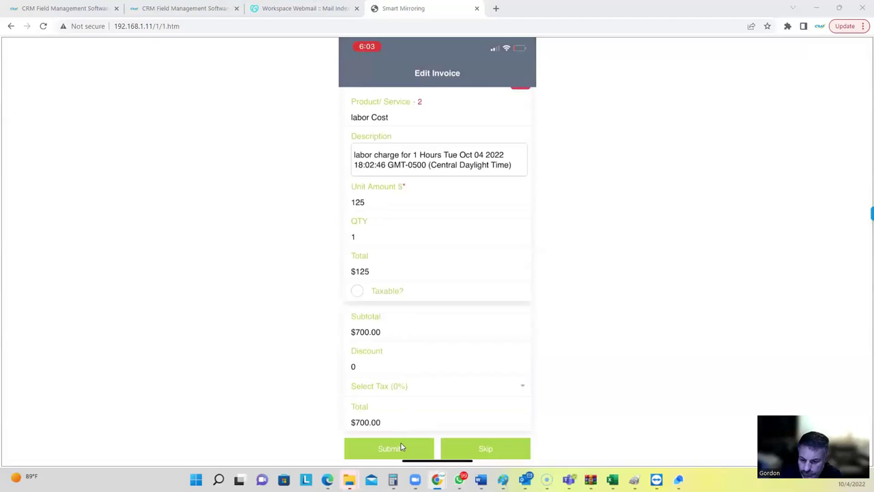
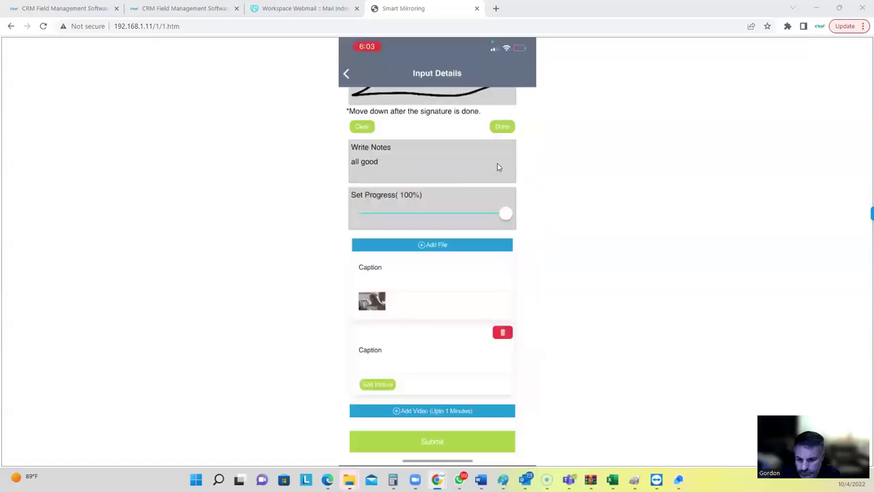
Caption the two job photos 'front' and 'back', then confirm the 700 payment as cash.
left_click(389, 283)
type("front")
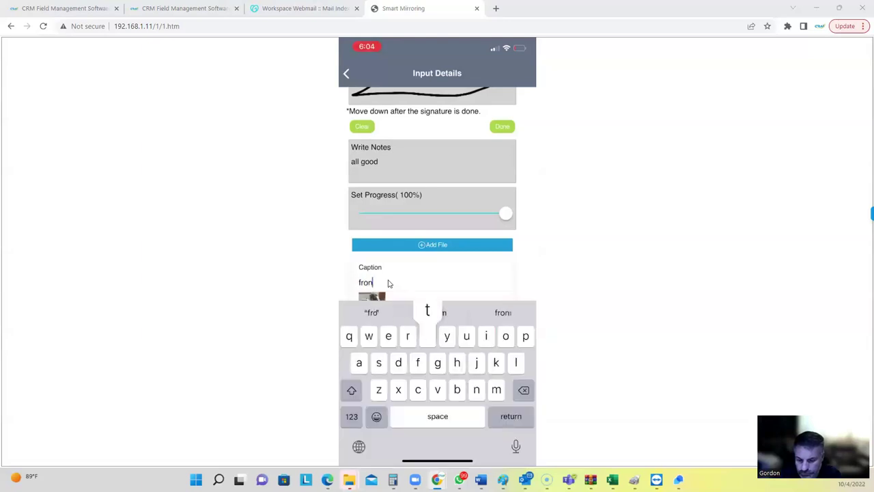
scroll(389, 284, "down", 5)
key("Tab")
type("back")
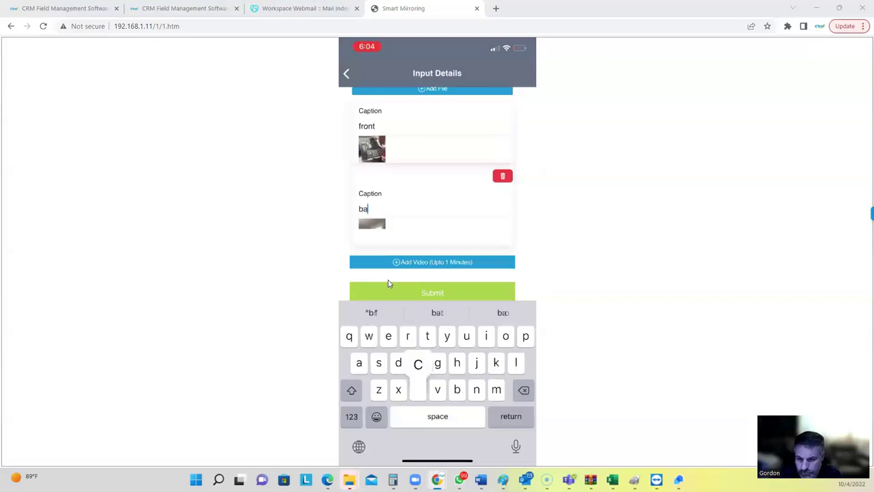
scroll(388, 284, "down", 1)
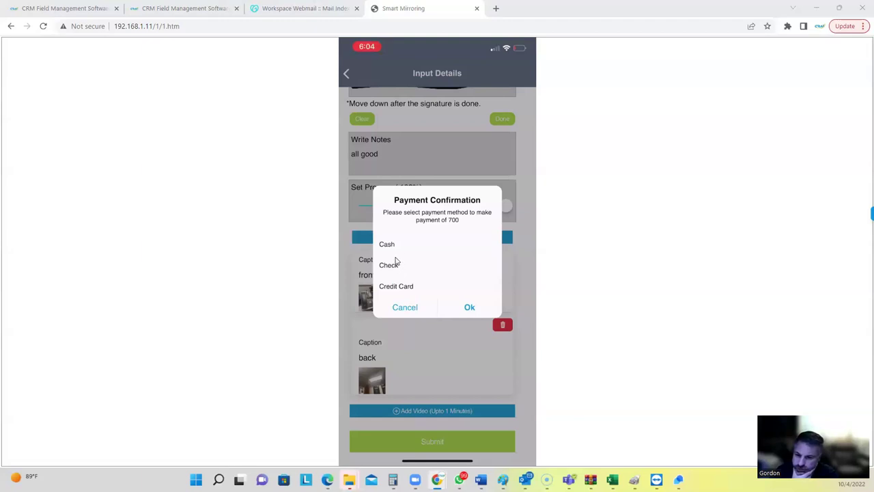
left_click(469, 307)
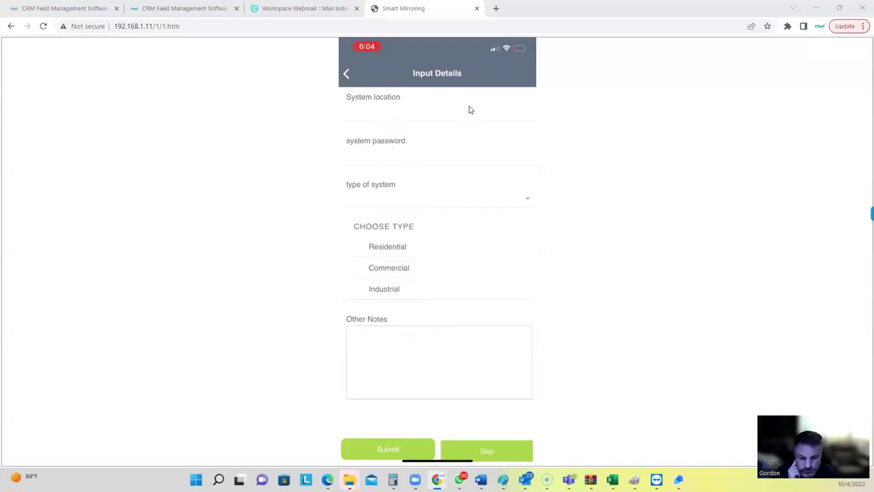
Enter 'captain' as the system location and fill in the system password.
left_click(429, 119)
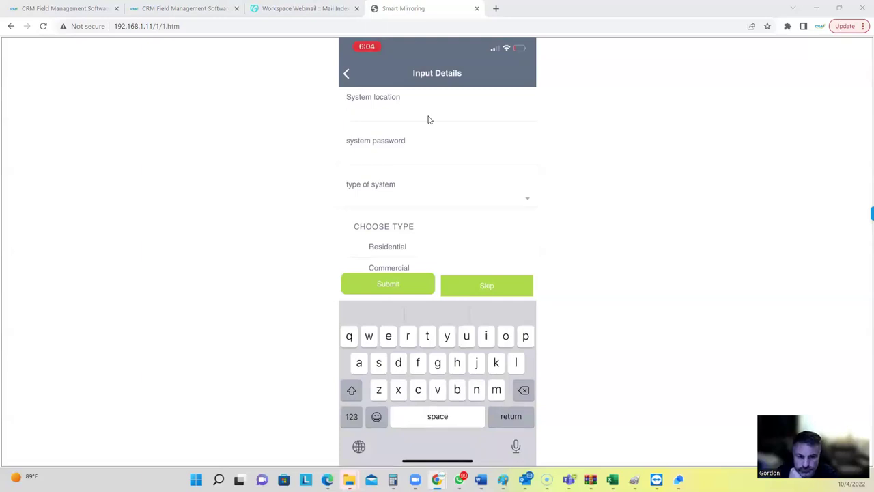
type("b")
key("BackSpace")
type("captain")
key("Return")
type("123")
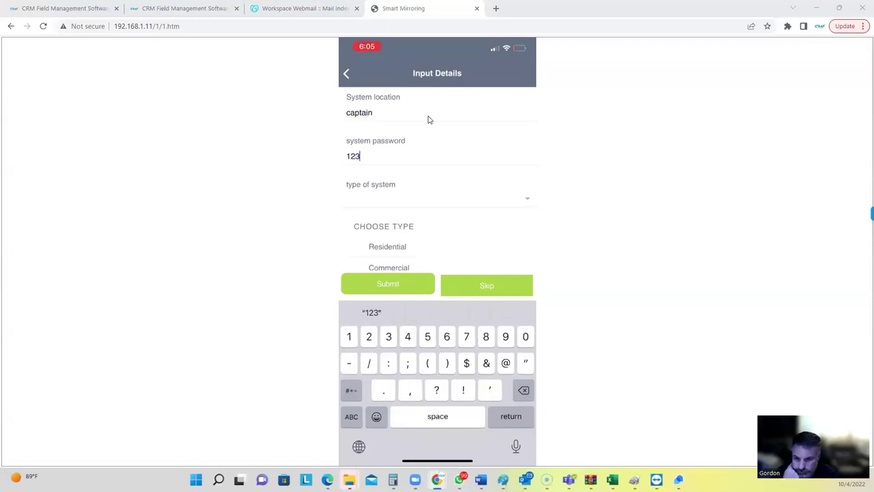
key("Return")
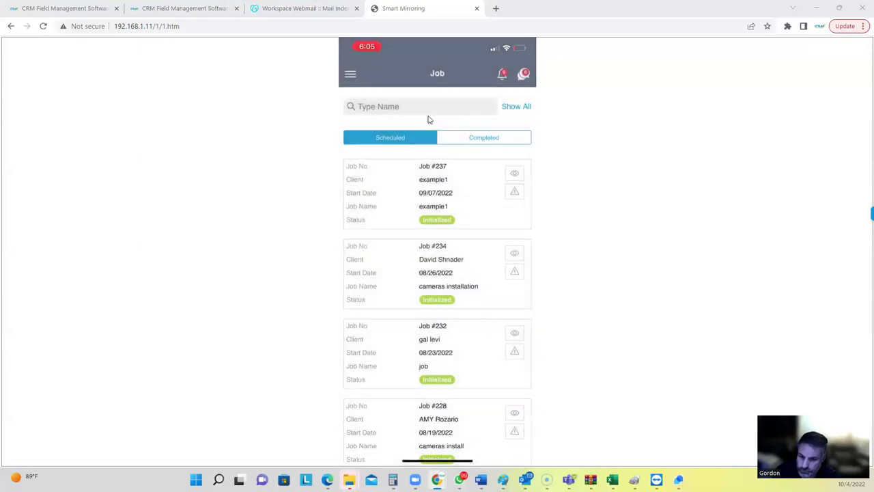
Reload the CRM Jobs list and open the report for job 250.
left_click(189, 8)
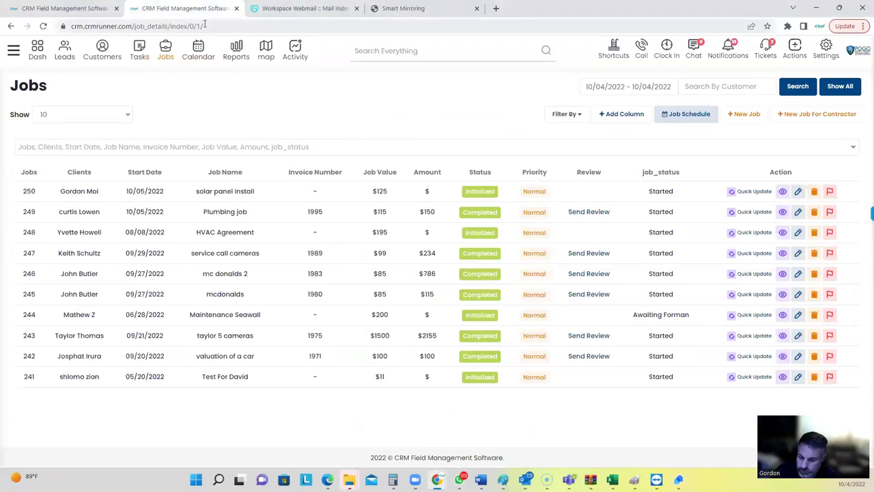
left_click(411, 29)
key("Return")
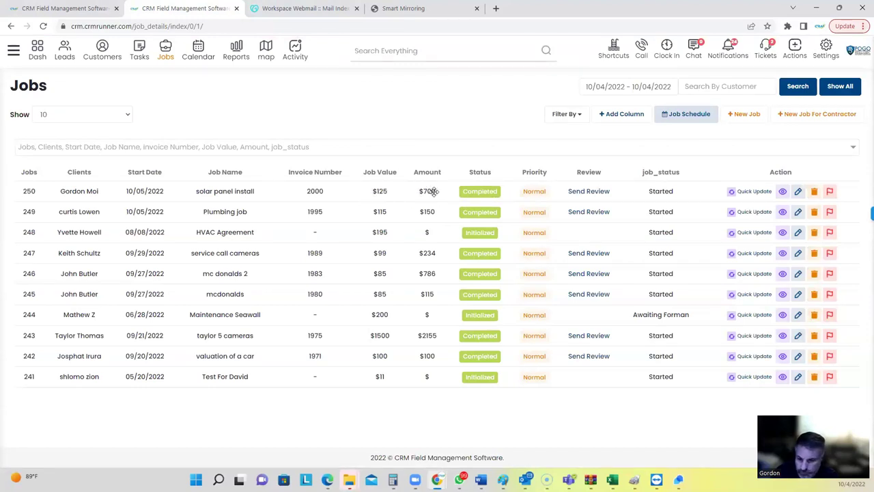
left_click(829, 193)
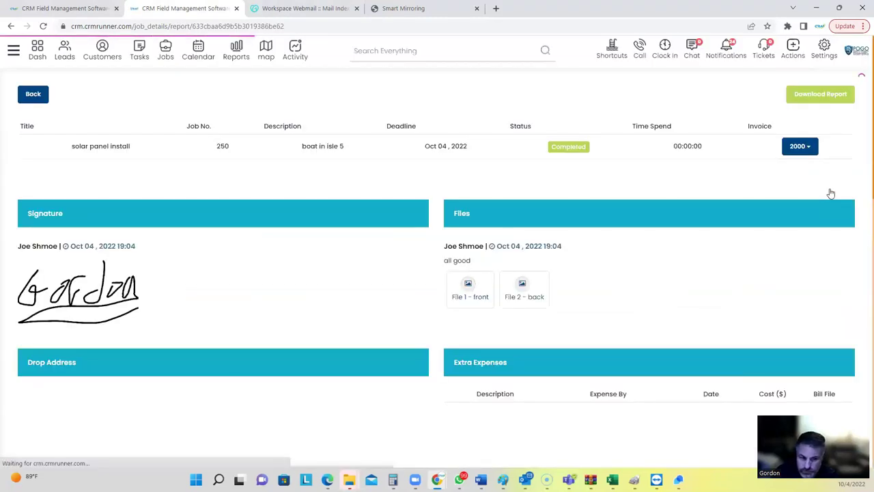
Review job 250's report and form log entries, then download it as a PDF.
scroll(495, 307, "down", 4)
scroll(442, 212, "down", 1)
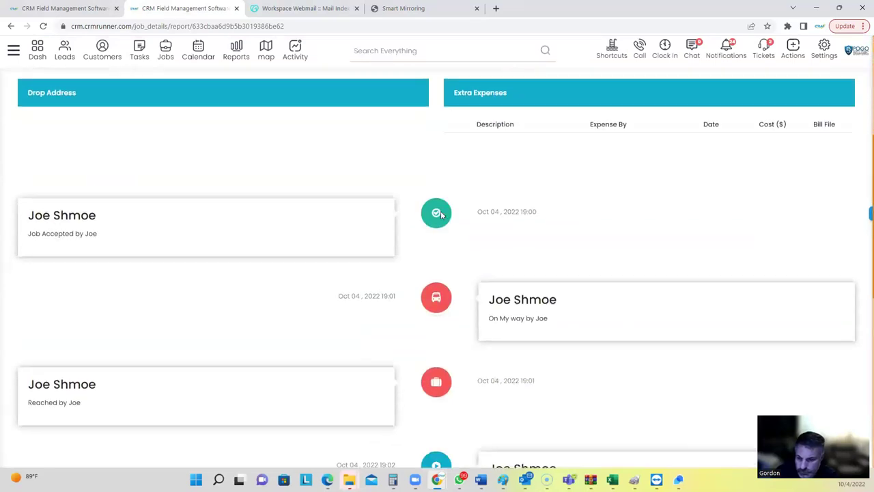
scroll(434, 238, "down", 2)
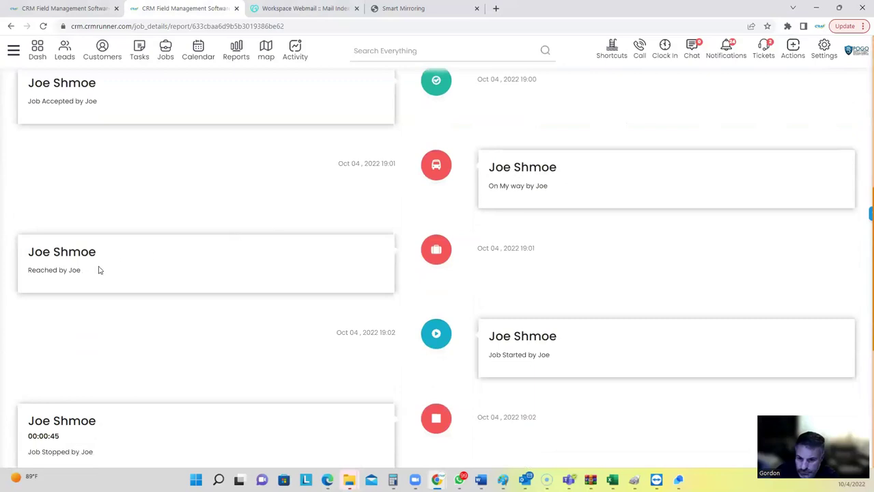
scroll(403, 228, "down", 3)
scroll(388, 232, "down", 2)
scroll(385, 252, "down", 1)
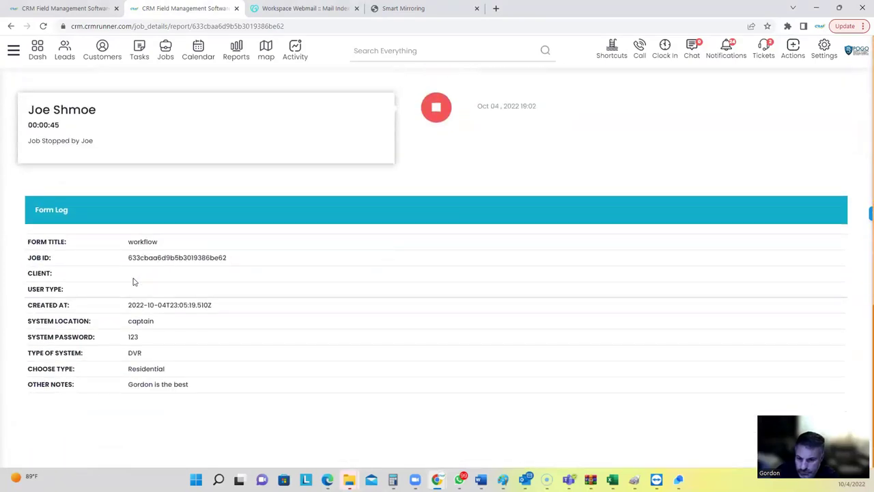
left_click_drag(132, 255, 243, 377)
scroll(644, 248, "up", 10)
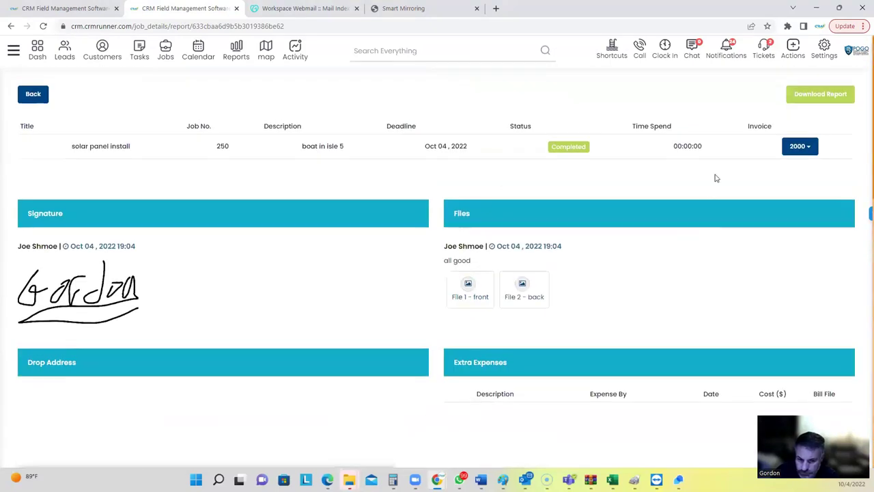
left_click(802, 97)
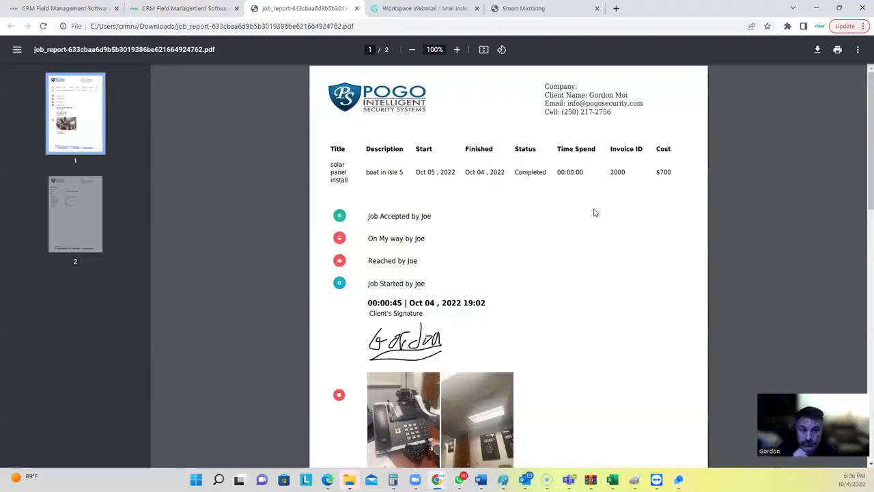
Scroll through the job report PDF to page 2's Workflow form log.
scroll(594, 213, "down", 2)
scroll(594, 213, "down", 1)
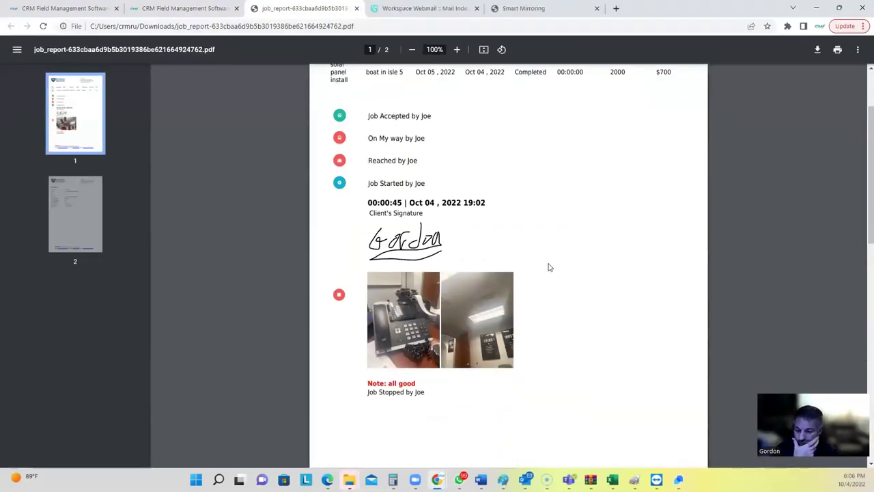
scroll(478, 314, "up", 3)
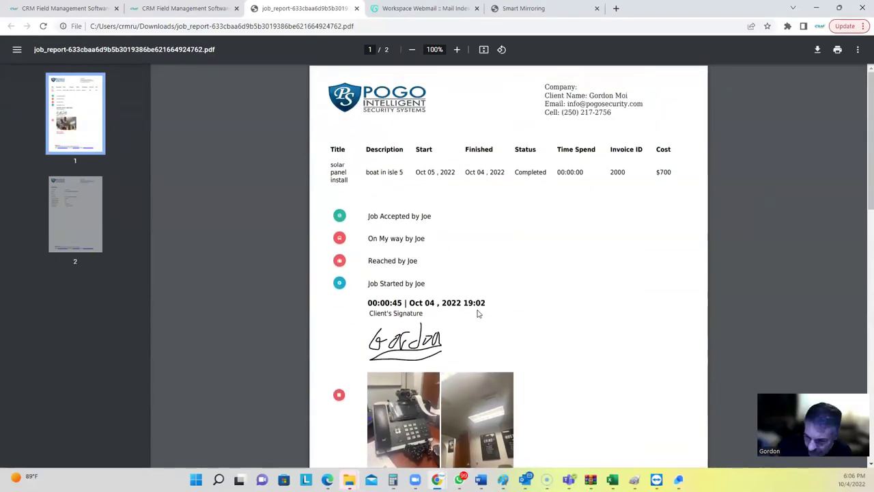
scroll(478, 314, "down", 3)
scroll(478, 313, "down", 7)
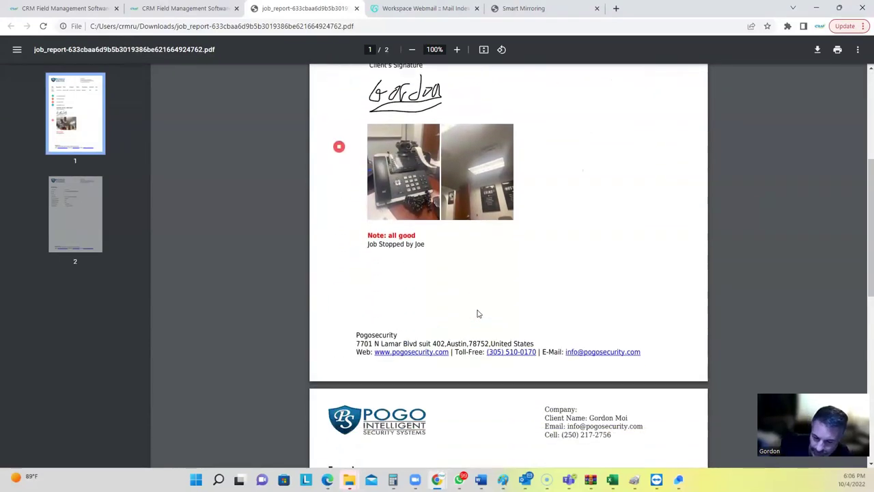
scroll(478, 314, "down", 4)
scroll(478, 313, "up", 10)
scroll(476, 286, "up", 3)
scroll(476, 286, "down", 8)
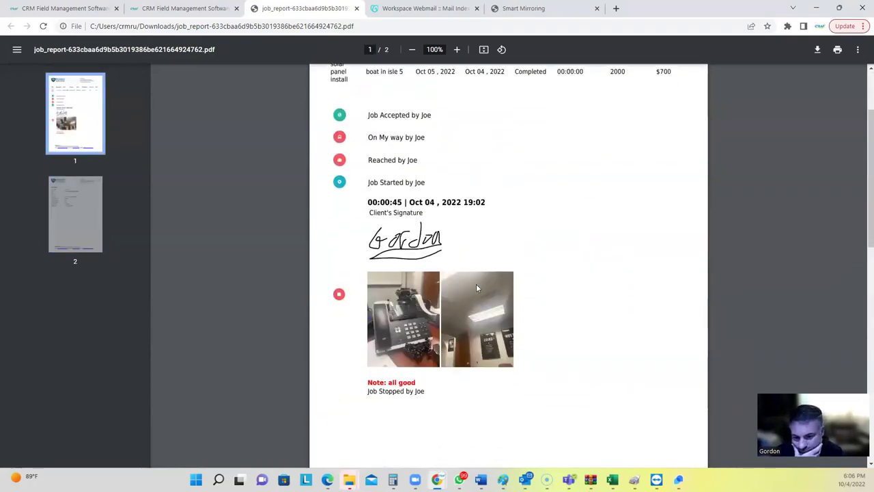
scroll(477, 286, "down", 3)
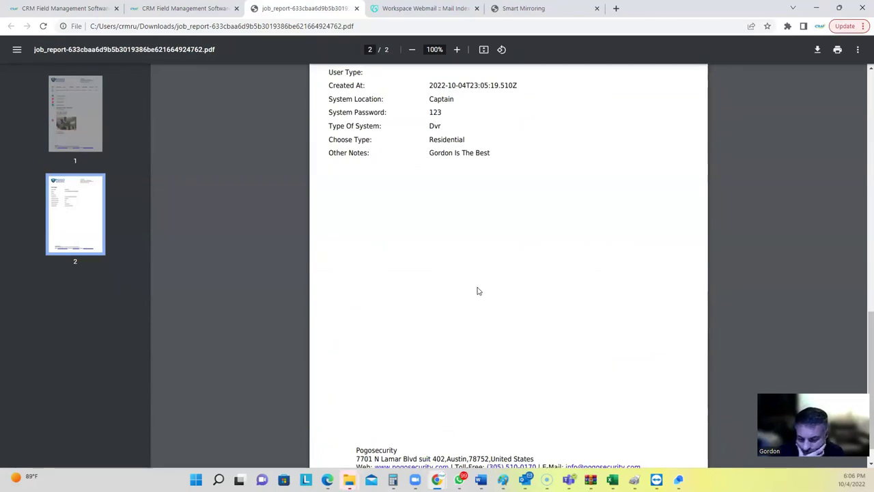
Close the PDF, return to the Jobs list and send a review request for job 250.
left_click(357, 9)
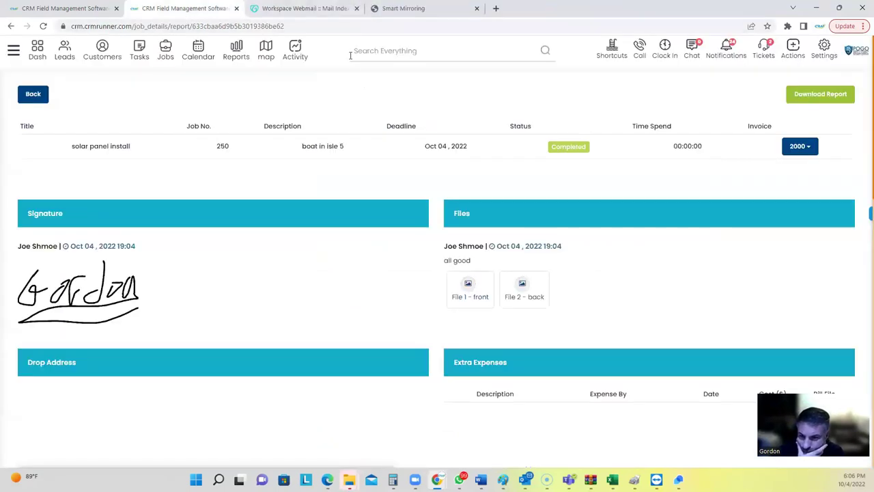
left_click(164, 54)
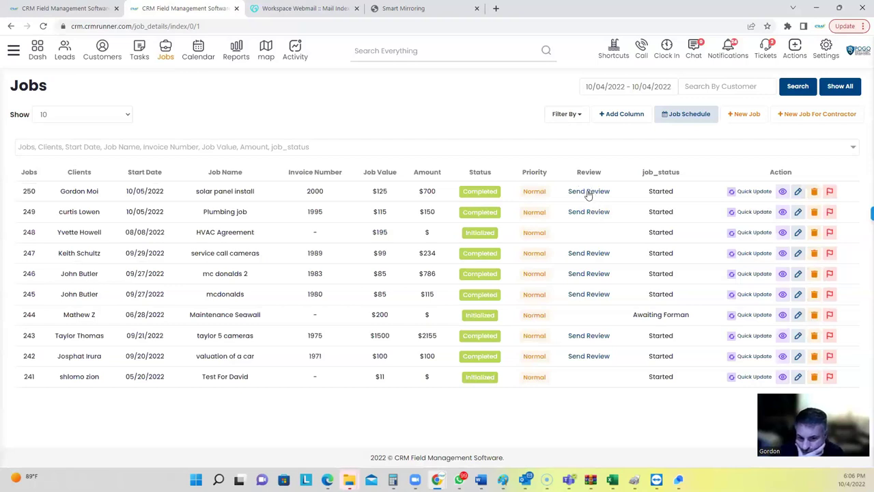
left_click(586, 194)
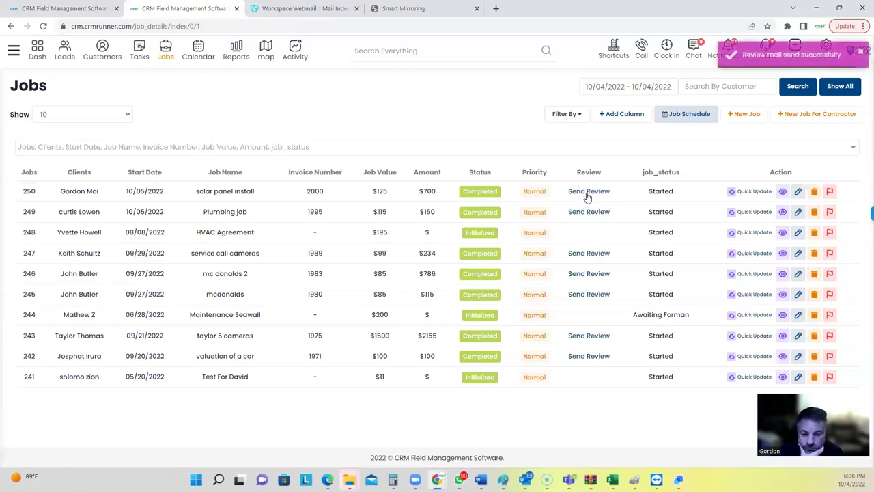
left_click(304, 8)
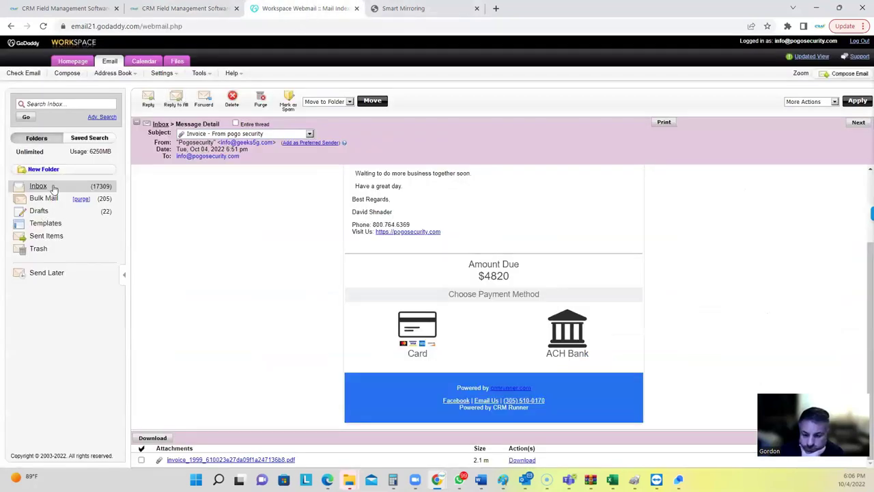
Refresh the webmail inbox and open the new 'Review Us' email from Pogosecurity.
left_click(53, 189)
left_click(59, 190)
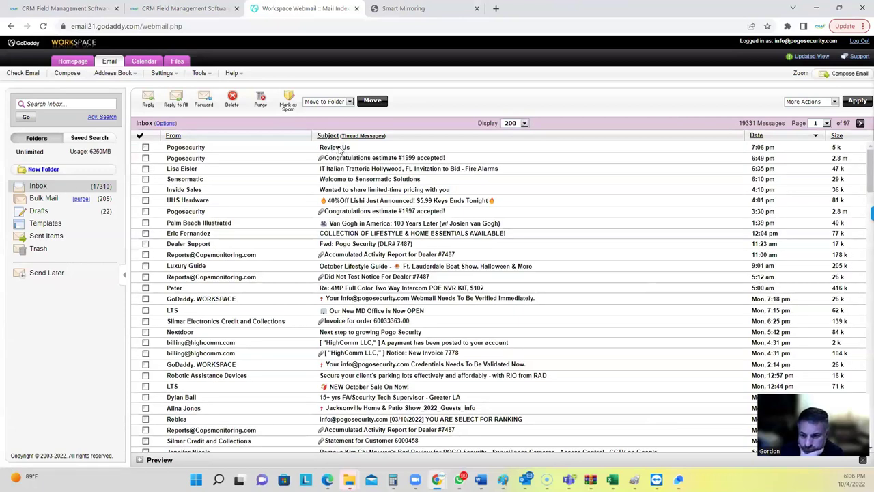
left_click(339, 148)
left_click_drag(381, 266, 571, 278)
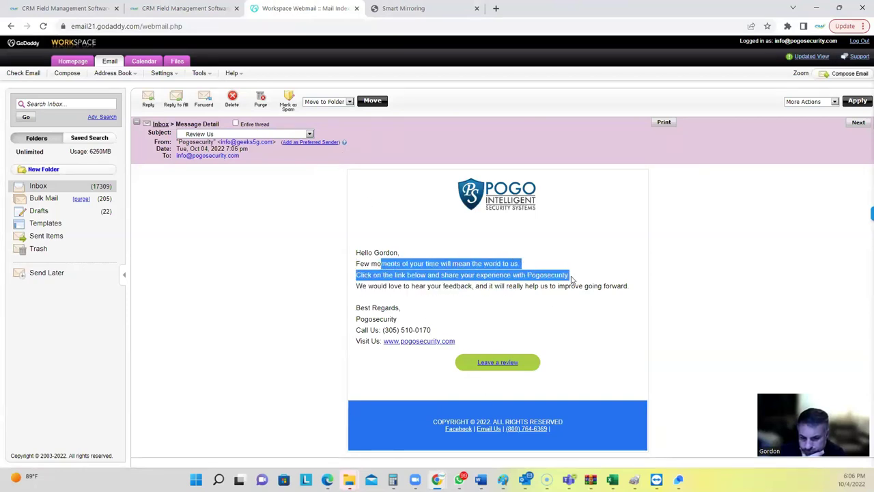
Open the review survey from the email and submit a recommendation rating of 10.
left_click(497, 364)
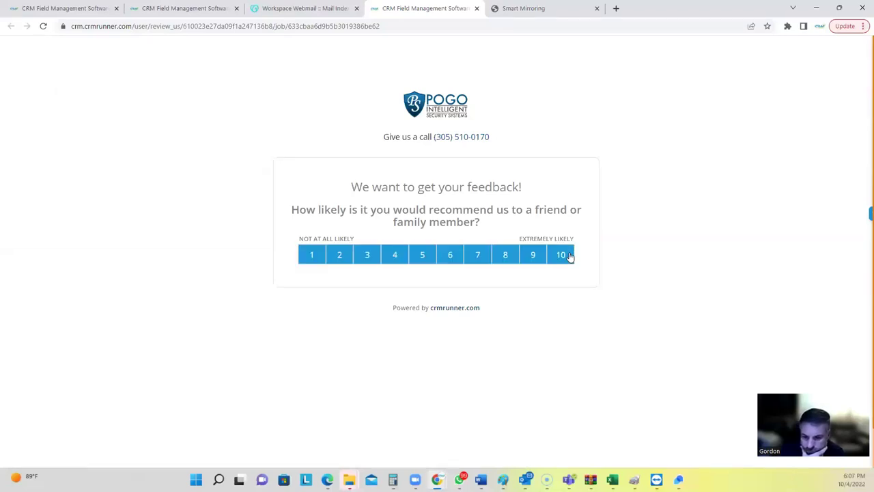
left_click(313, 258)
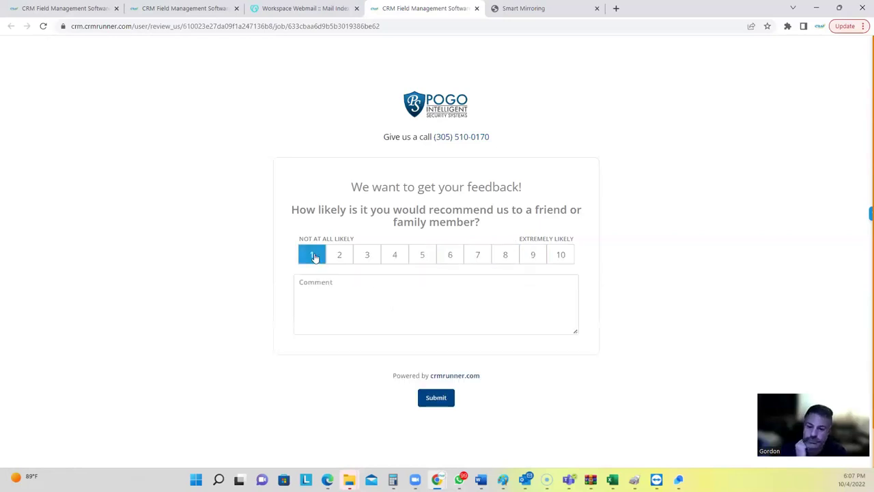
left_click(395, 258)
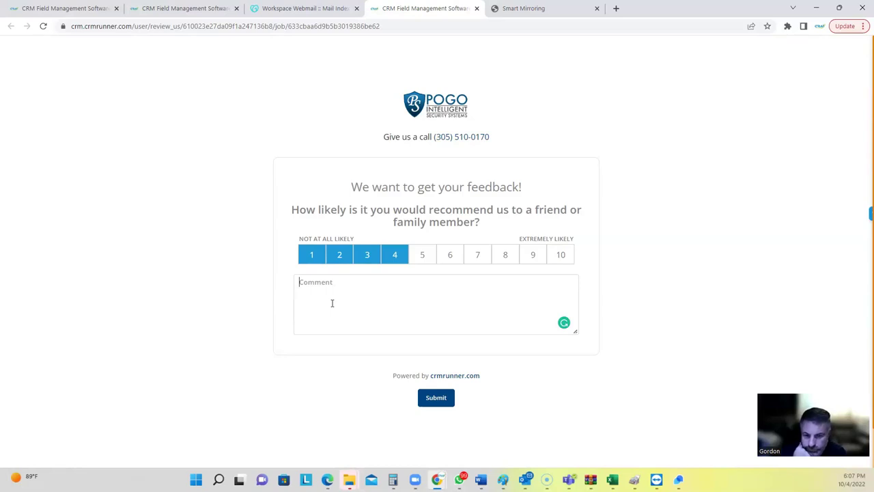
left_click(566, 254)
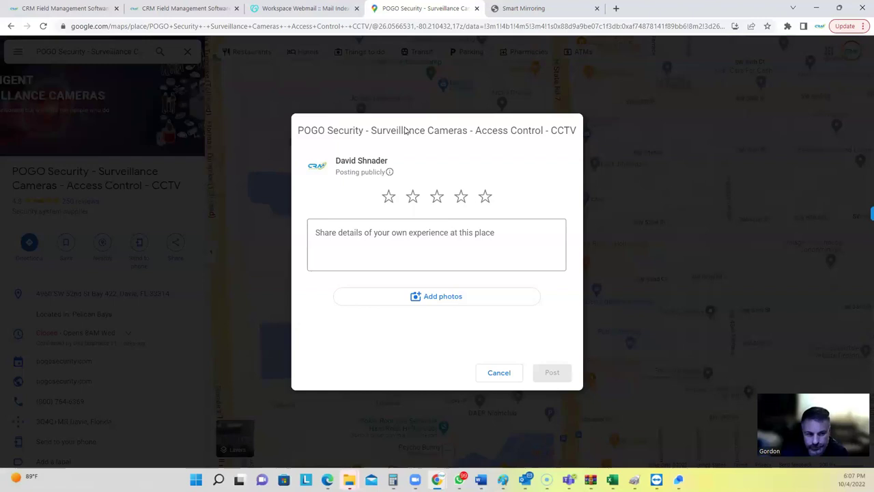
Close the POGO Security Google Maps review tab.
left_click(477, 8)
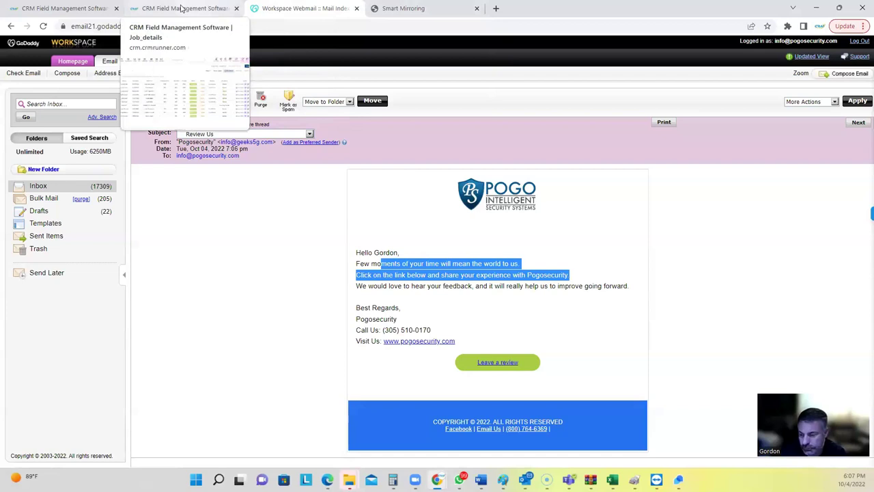
On the CRM Jobs page, expand Planning, Phone and Inventory in the side menu.
left_click(183, 8)
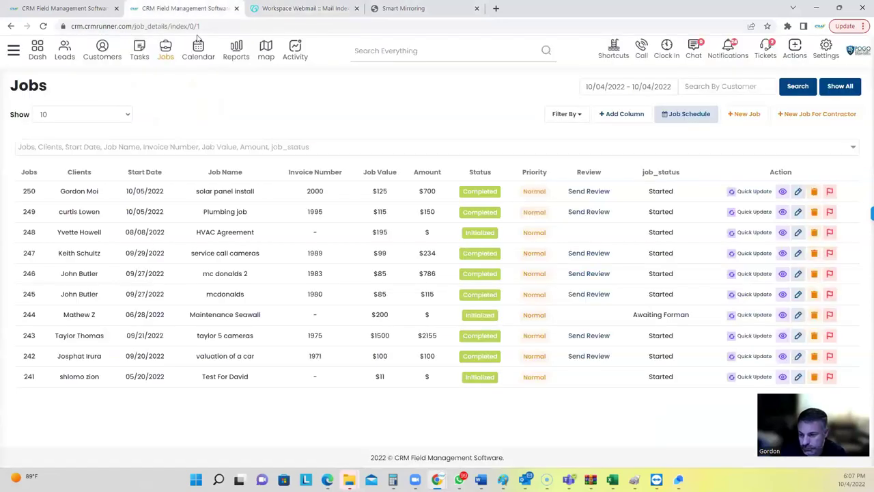
left_click(13, 51)
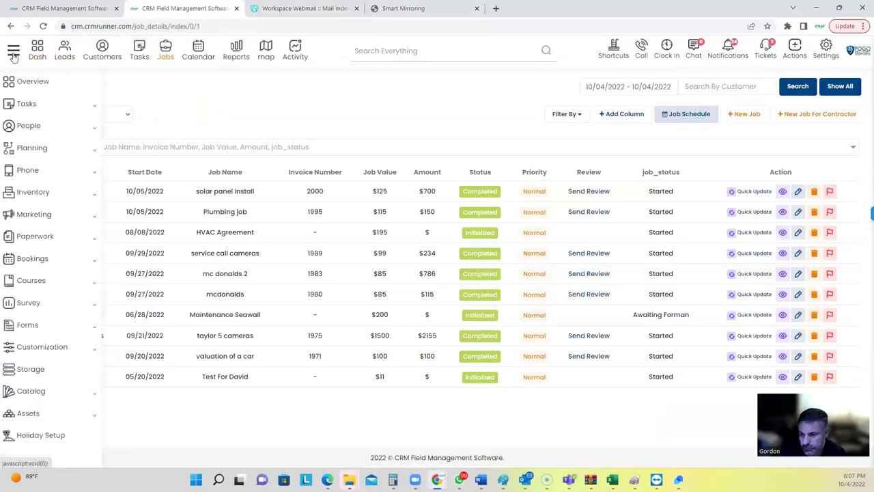
left_click(26, 149)
left_click(29, 211)
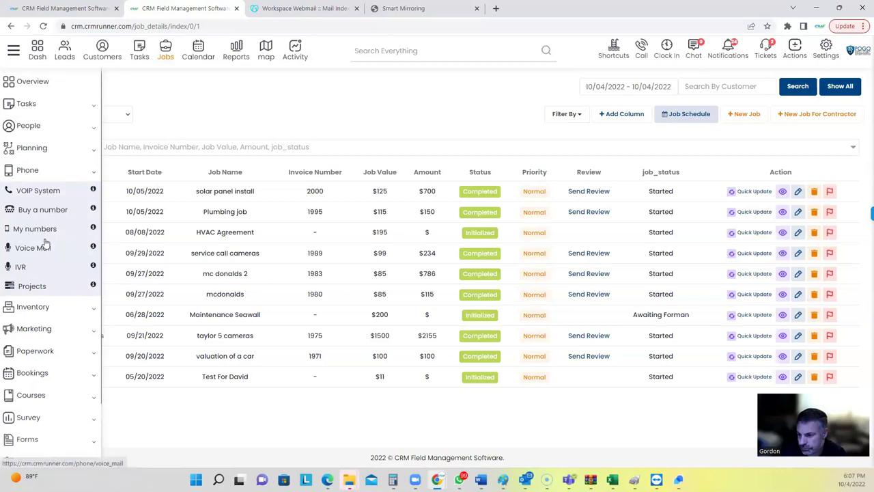
left_click(32, 307)
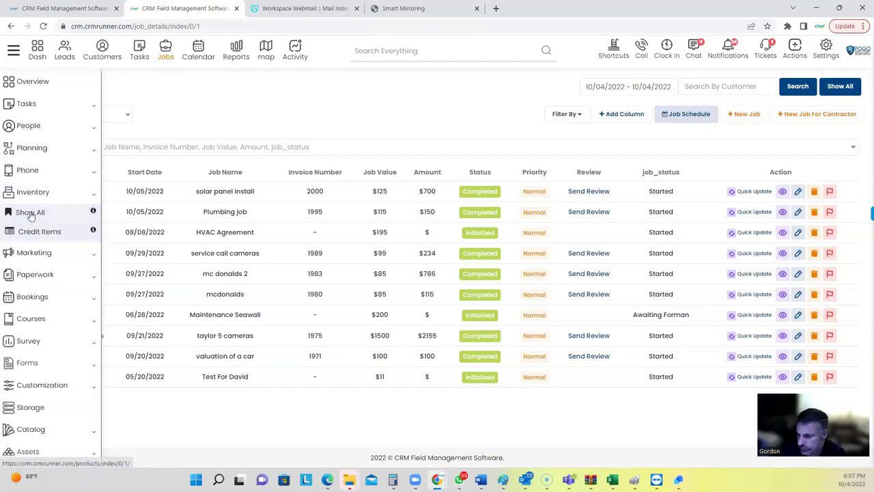
Show all warehouse inventory items, then download and open the sample demo (43).csv.
left_click(30, 213)
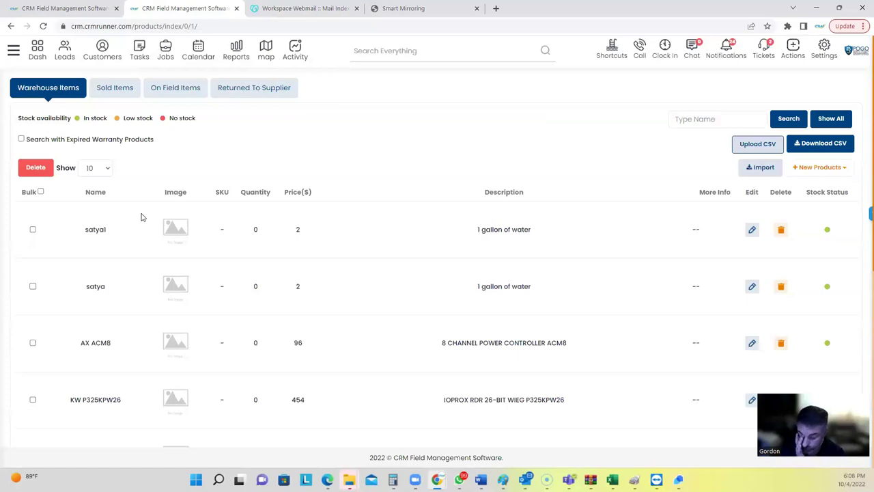
left_click(810, 146)
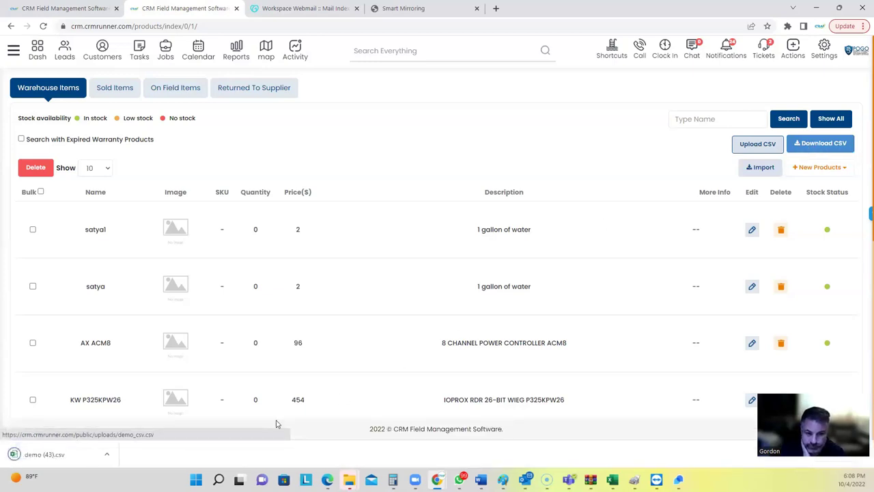
left_click(66, 458)
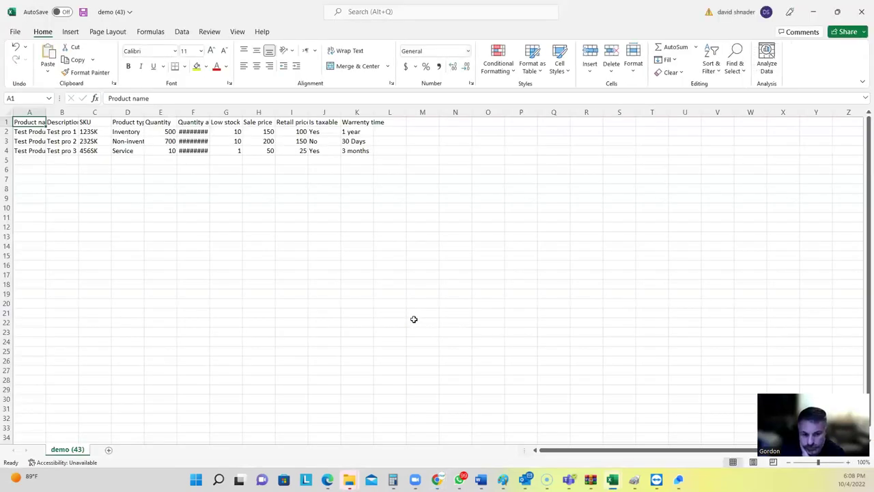
Widen columns A and F to show full product names and 9/22/2021 dates, then minimize Excel.
left_click_drag(45, 113, 133, 115)
left_click(179, 136)
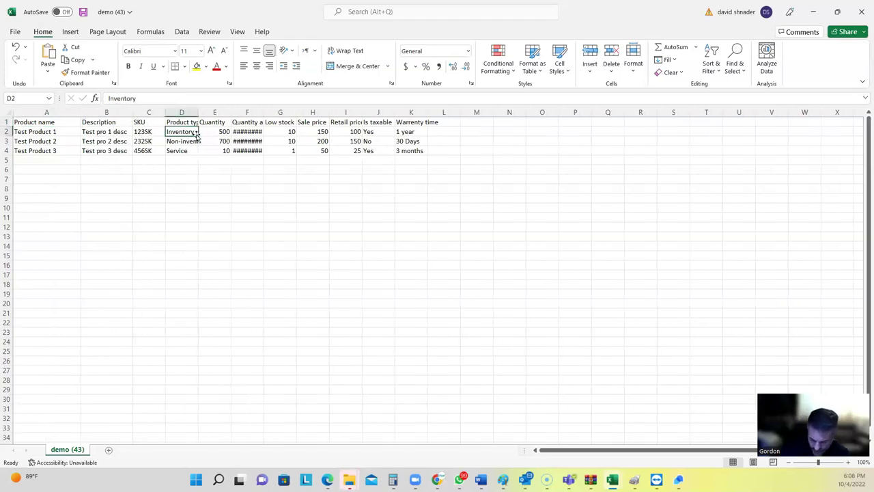
left_click(217, 133)
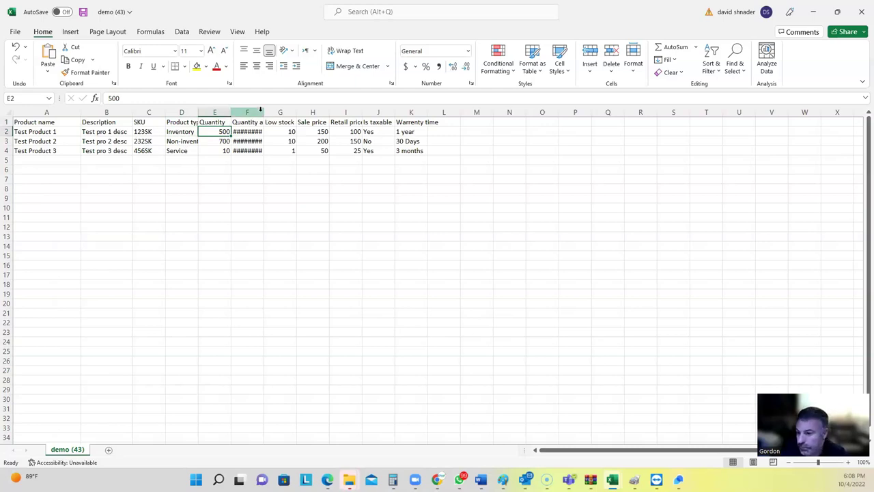
left_click_drag(264, 112, 309, 114)
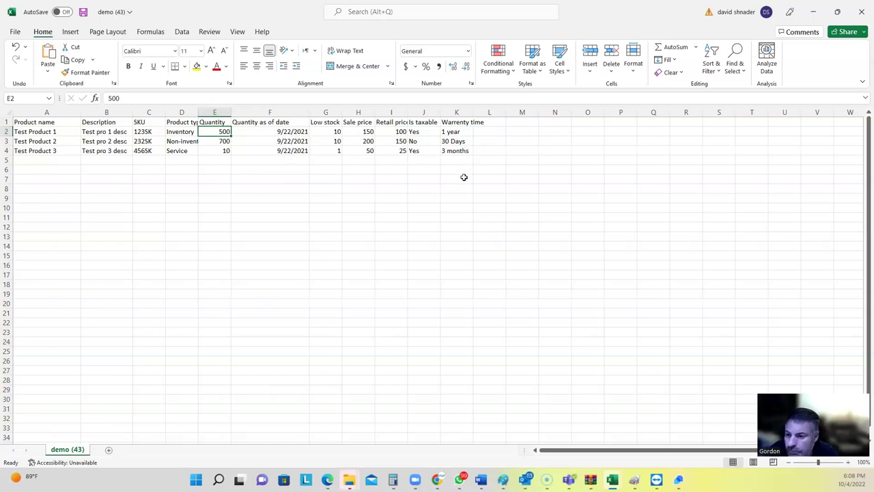
left_click(813, 12)
left_click(811, 10)
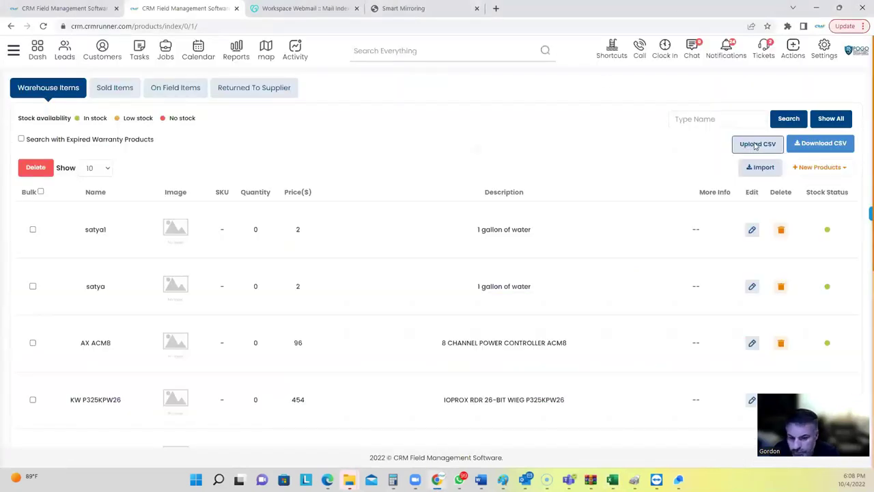
left_click(755, 145)
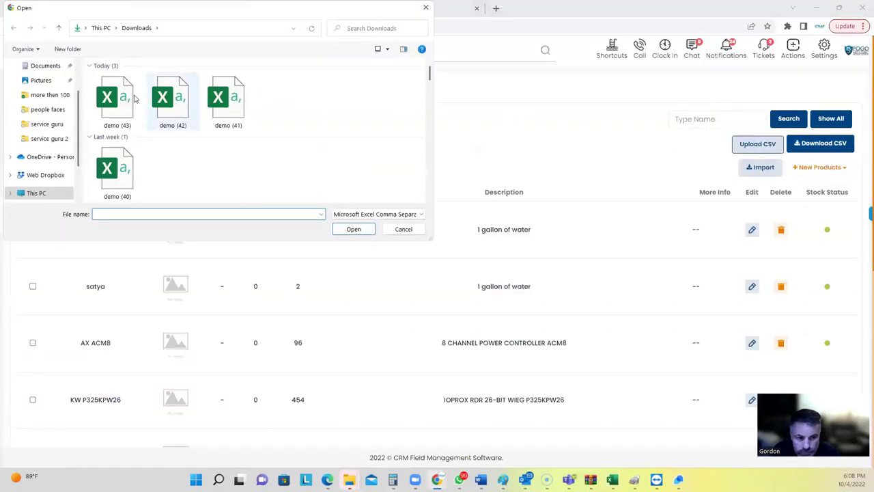
left_click(112, 109)
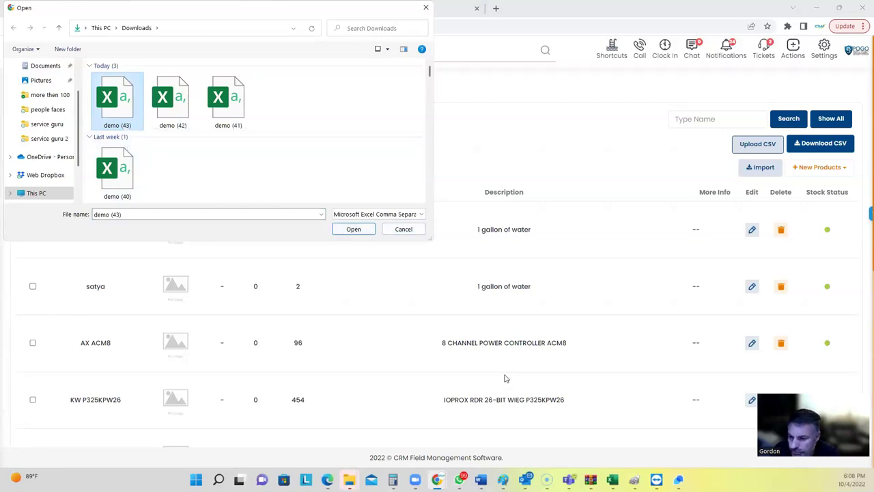
left_click(403, 229)
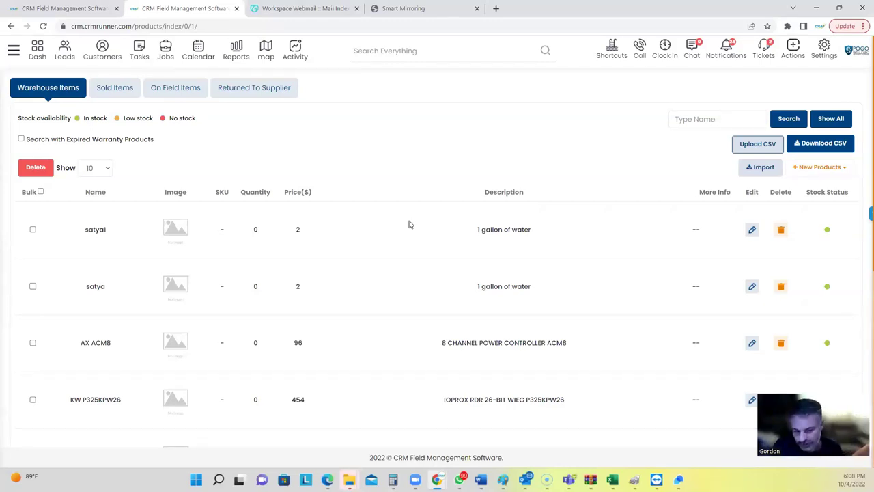
mouse_move(450, 470)
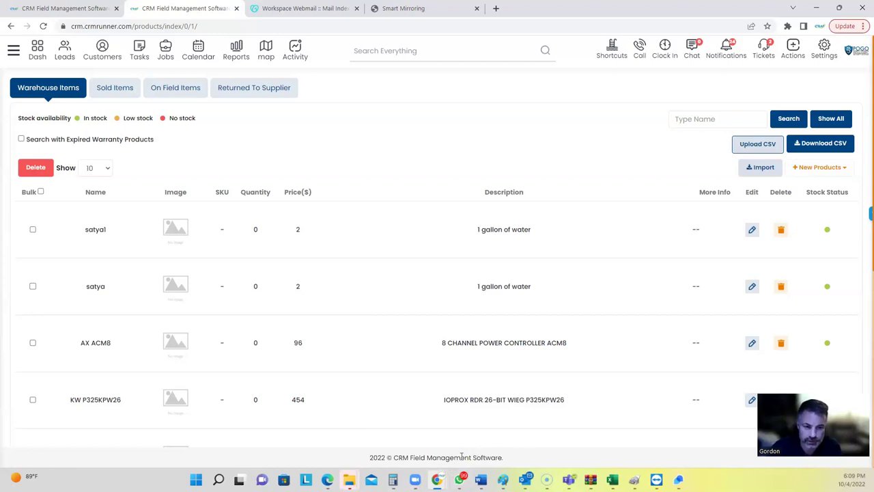
mouse_move(417, 478)
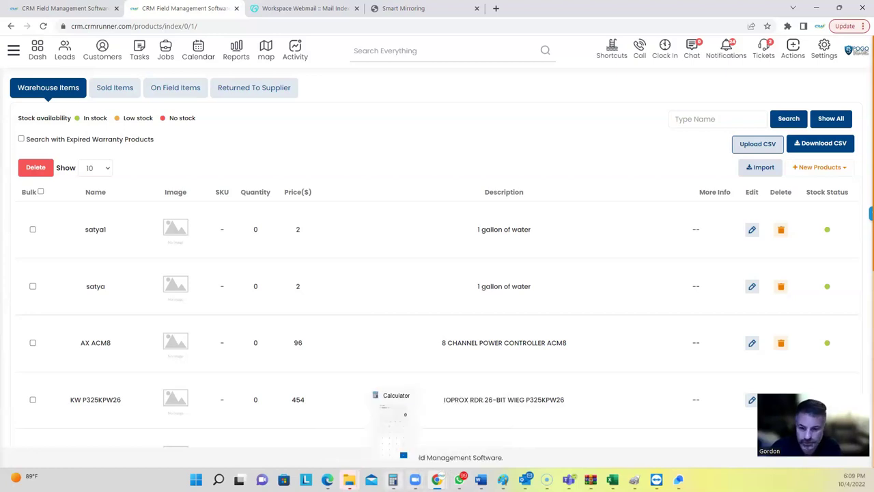
mouse_move(592, 480)
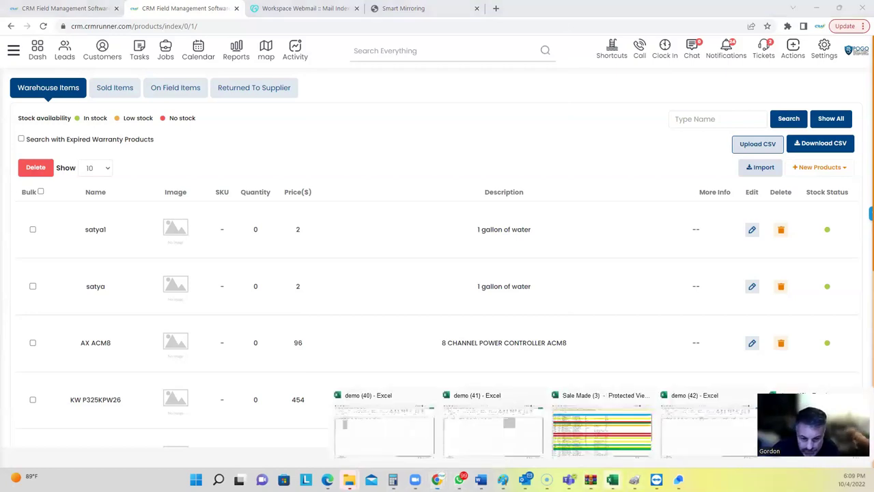
left_click(813, 423)
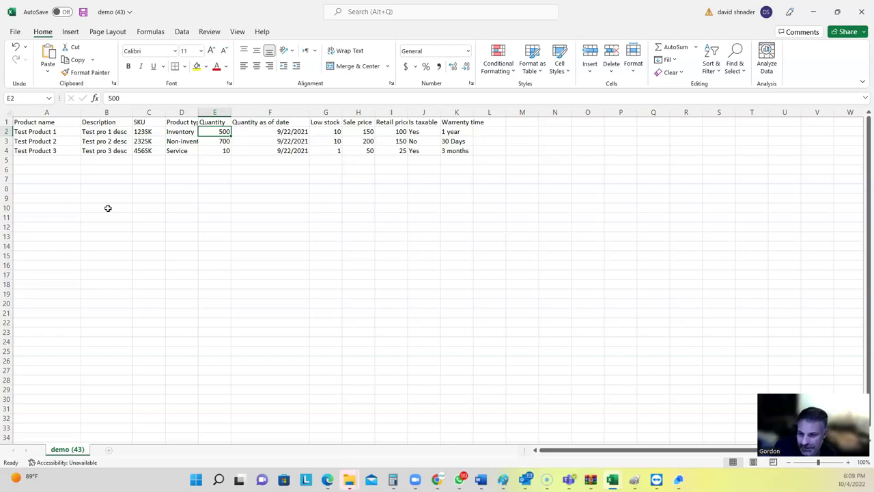
left_click(24, 123)
left_click_drag(28, 131, 39, 188)
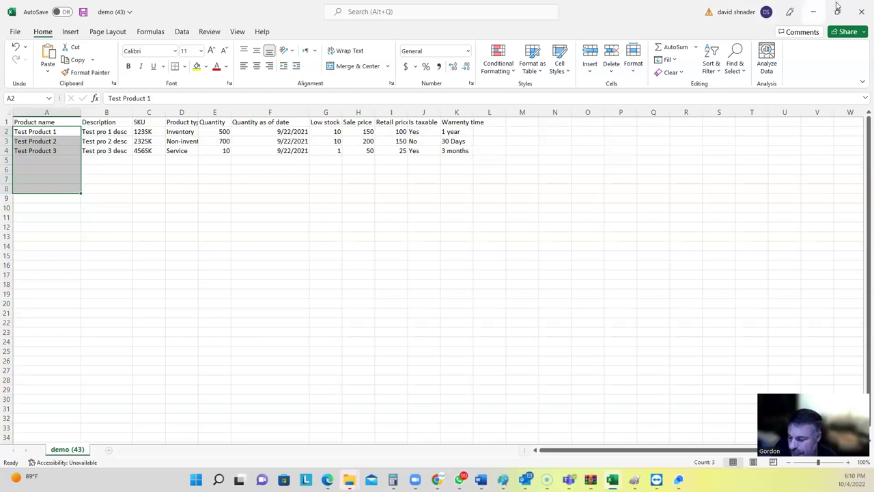
left_click(813, 12)
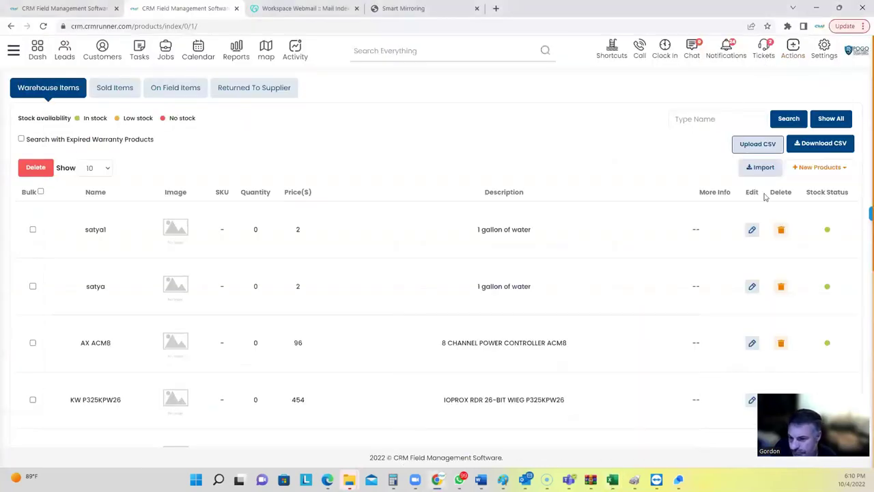
Start a new Non-inventory product and keep ABC Supplies as its supplier.
left_click(807, 171)
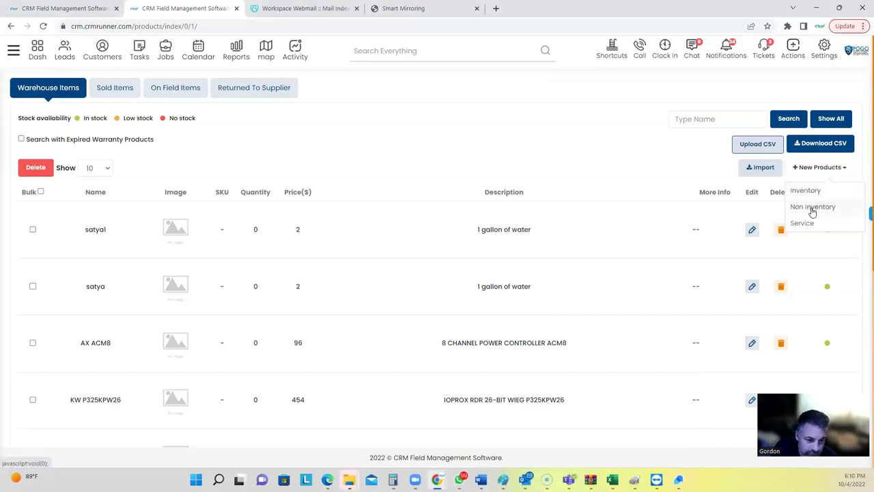
left_click(806, 211)
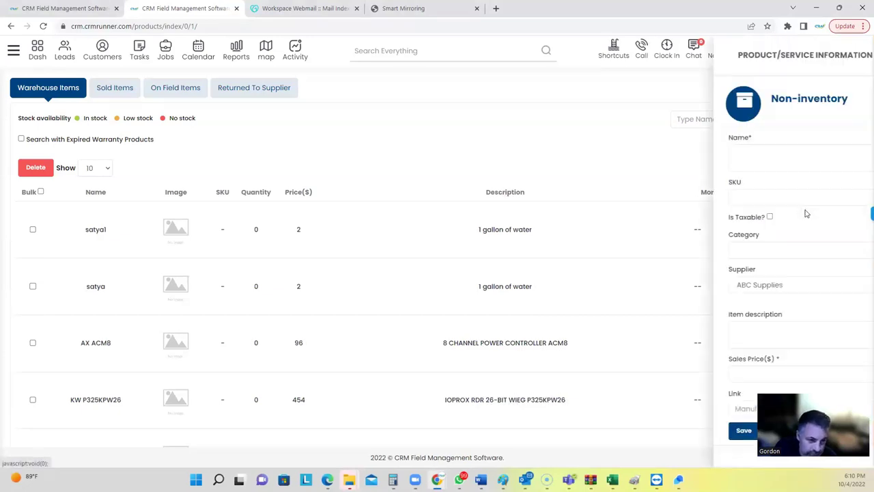
left_click(539, 162)
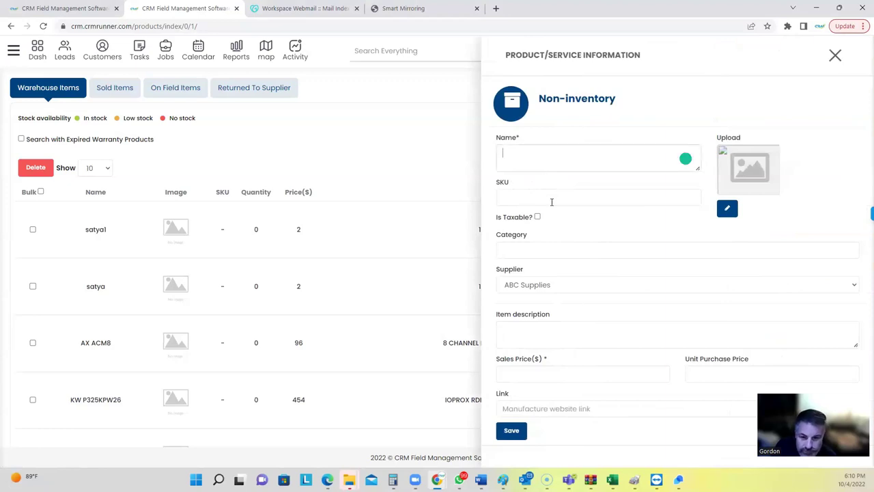
left_click(548, 198)
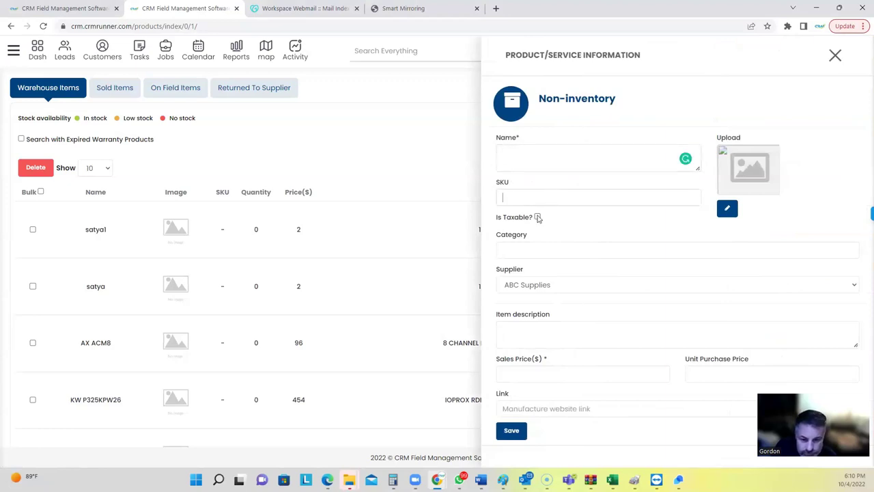
left_click(524, 284)
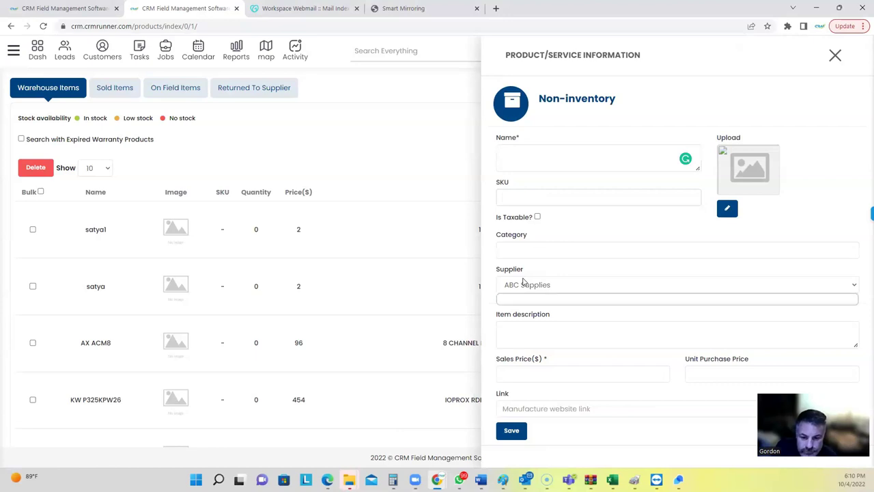
left_click(526, 298)
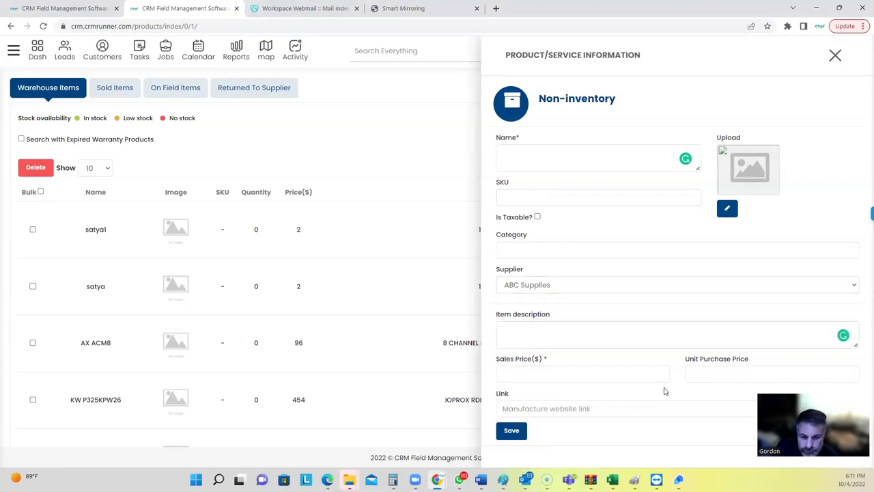
Enter unit purchase price 50 and sales price 100, giving 100.00% profit.
left_click(689, 373)
type("50")
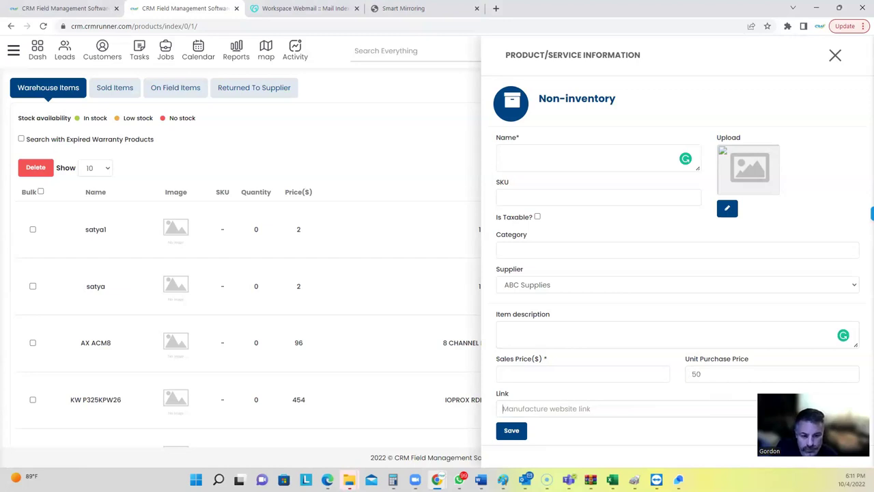
left_click(566, 373)
type("100")
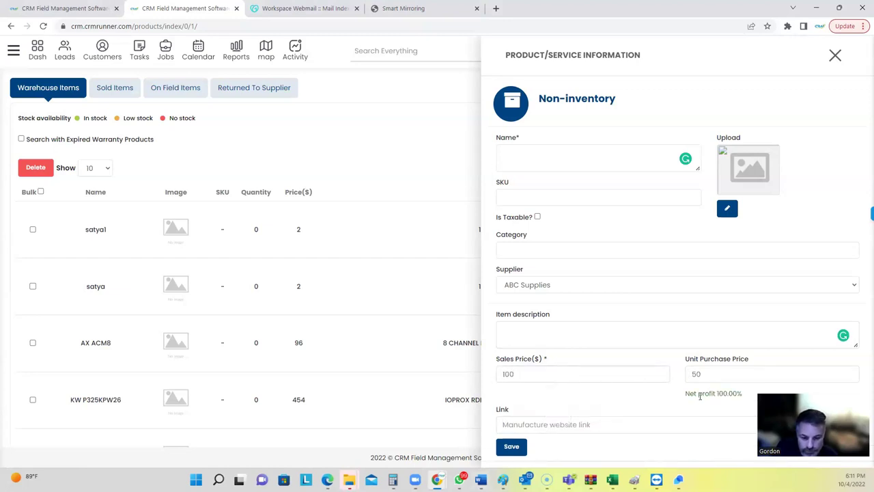
left_click_drag(699, 394, 741, 393)
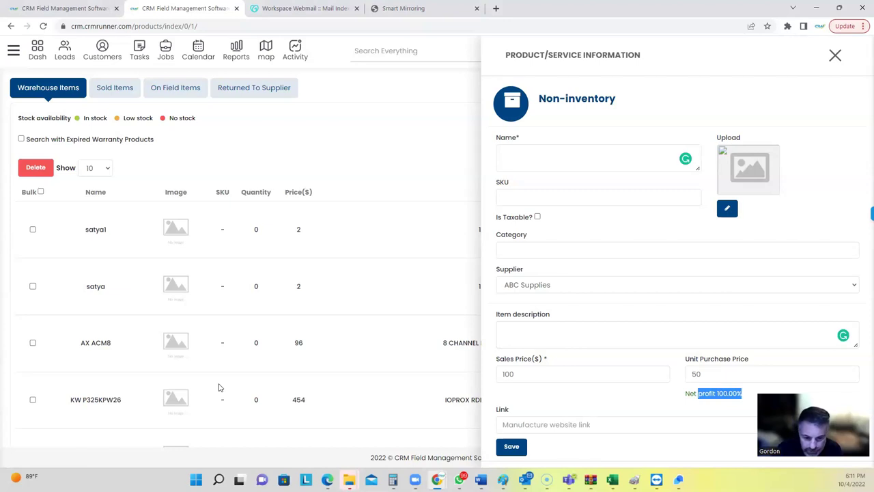
Close the Non-inventory product form to return to the Warehouse Items list.
left_click(835, 55)
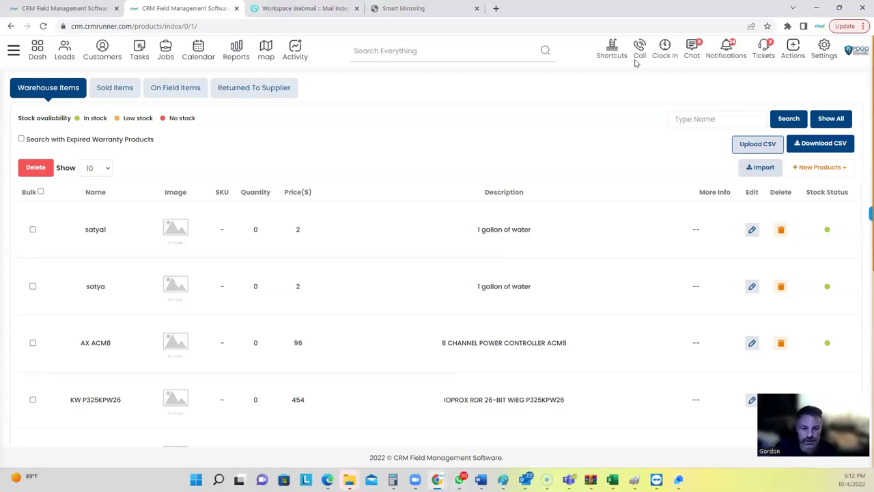
View the 10/03–10/09/2022 timesheet totalling 13:14:00 hours and $330.83, then go to Support Tickets.
left_click(668, 47)
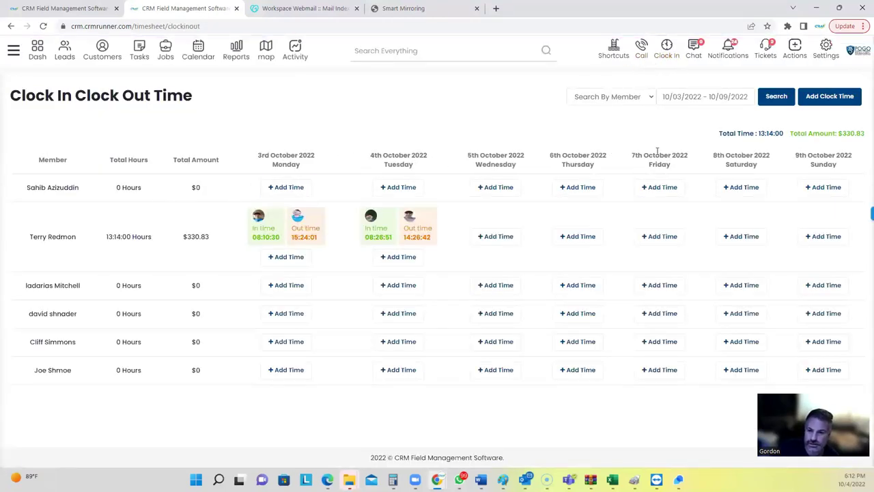
mouse_move(250, 232)
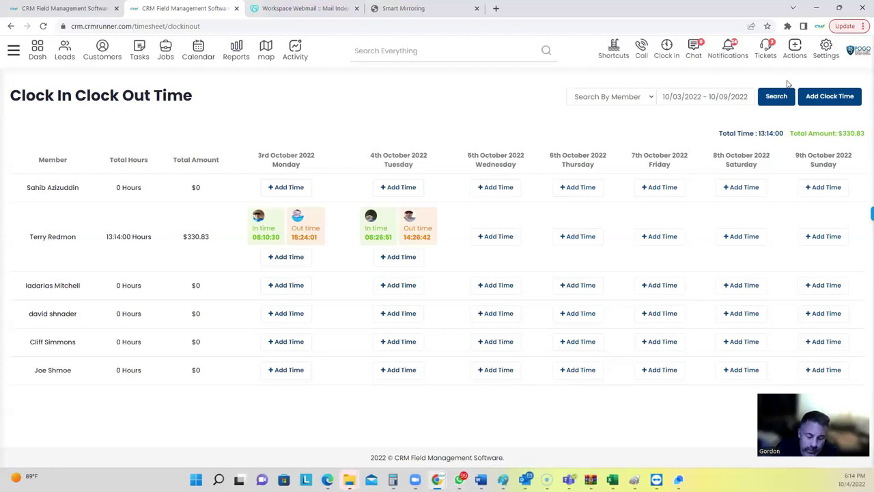
left_click(767, 47)
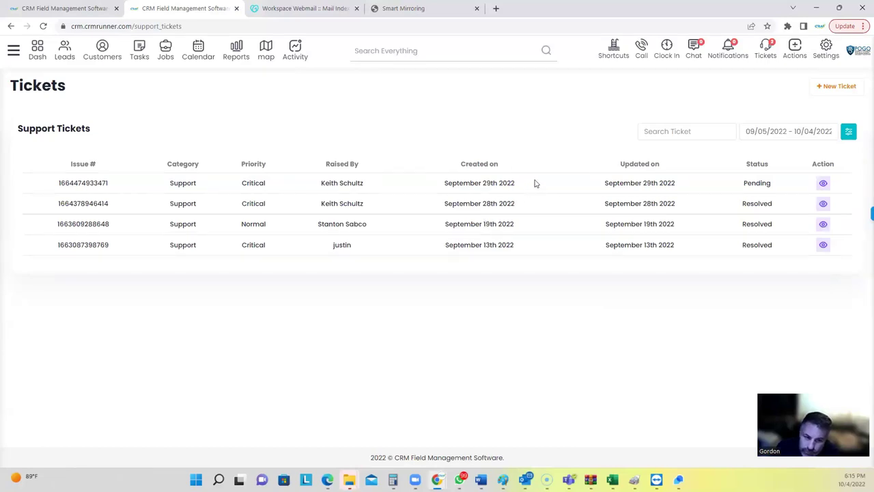
Open an employee chat conversation from team chat, then close it and the contacts list.
left_click(696, 47)
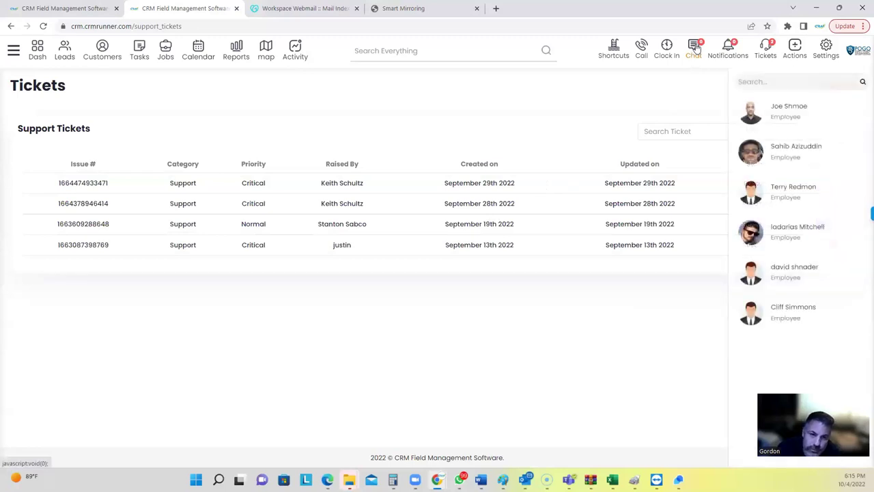
left_click(781, 121)
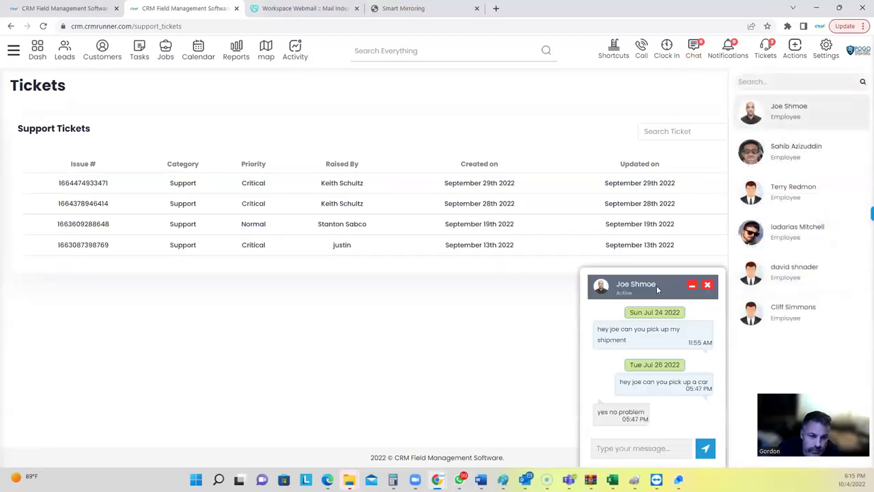
left_click(707, 284)
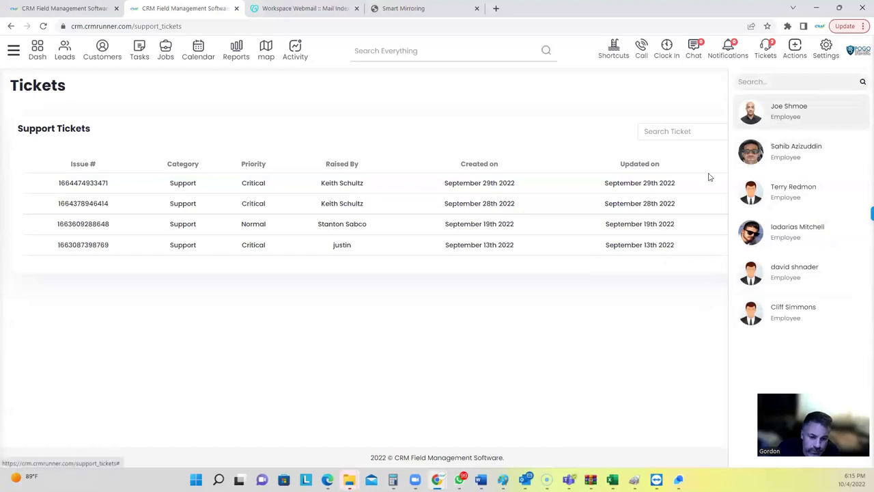
left_click(694, 53)
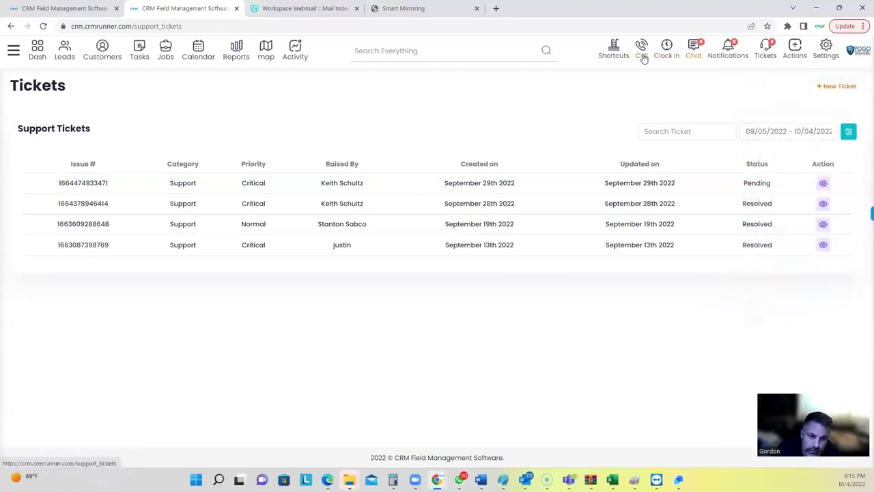
Open the phone dialer, check the calling numbers, switch to Message, then close it.
left_click(642, 49)
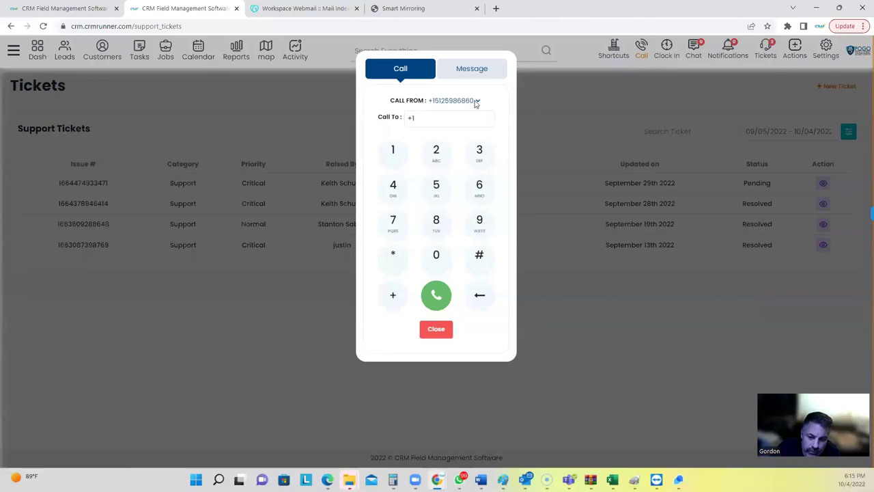
left_click(476, 101)
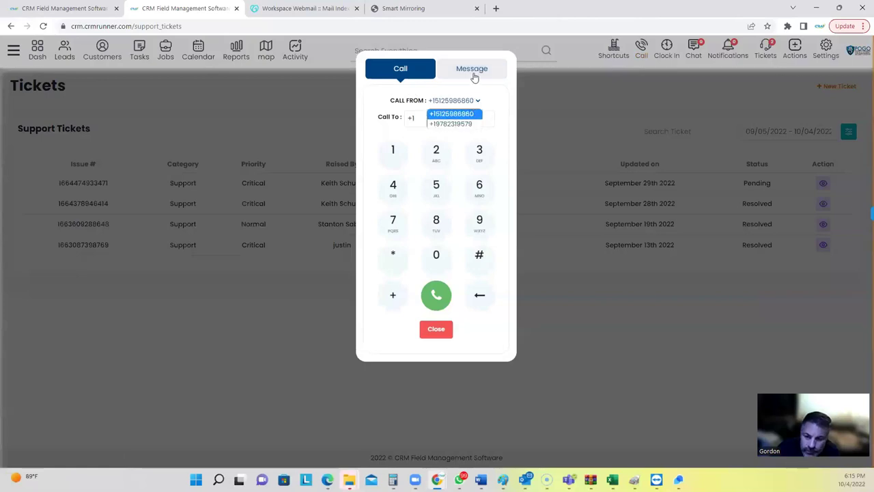
left_click(475, 77)
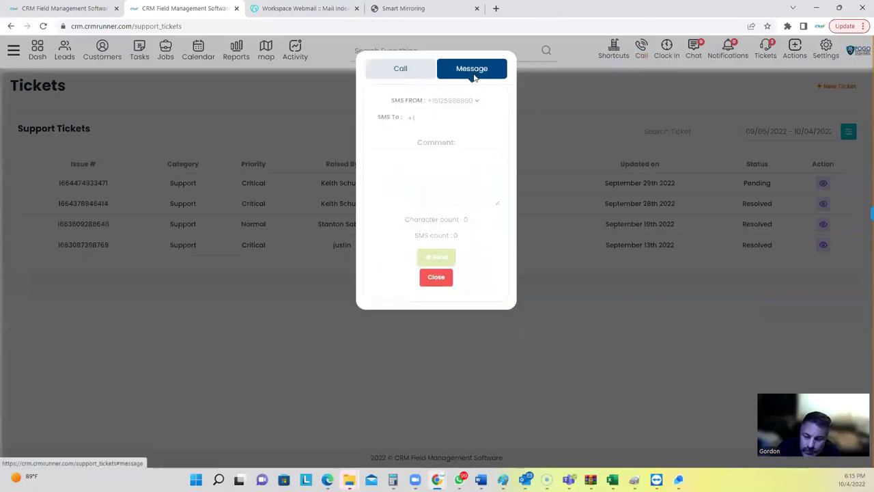
left_click(437, 278)
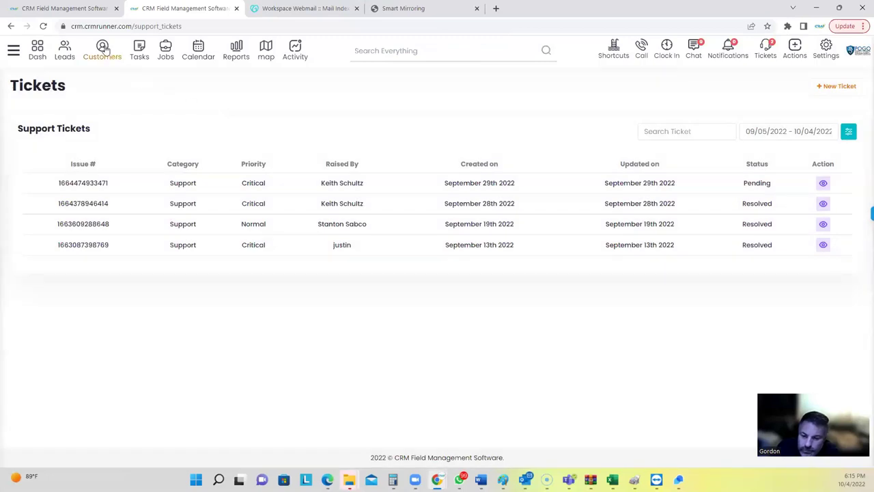
Text 'hey bro' to the first customer's mobile number and close the messaging window.
left_click(103, 49)
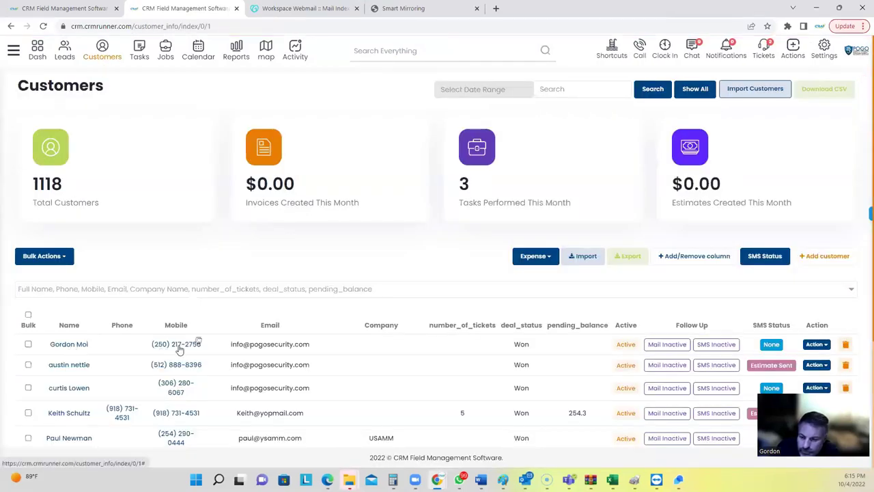
left_click(181, 349)
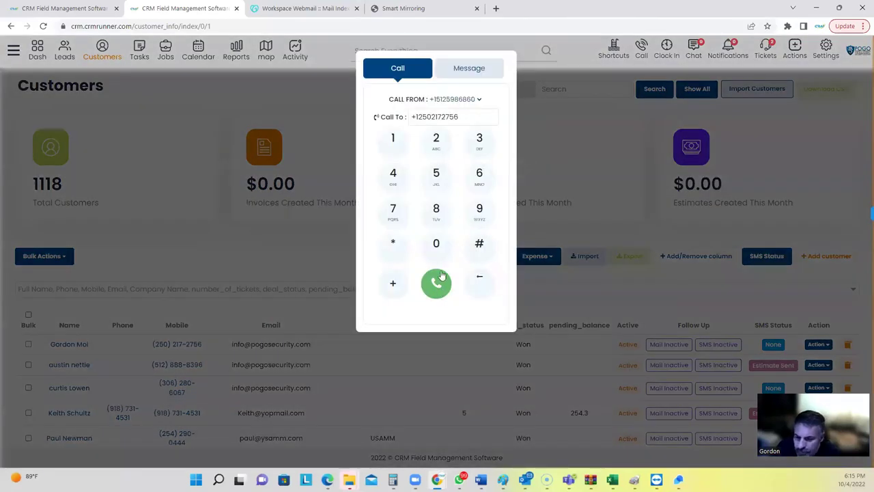
left_click(465, 71)
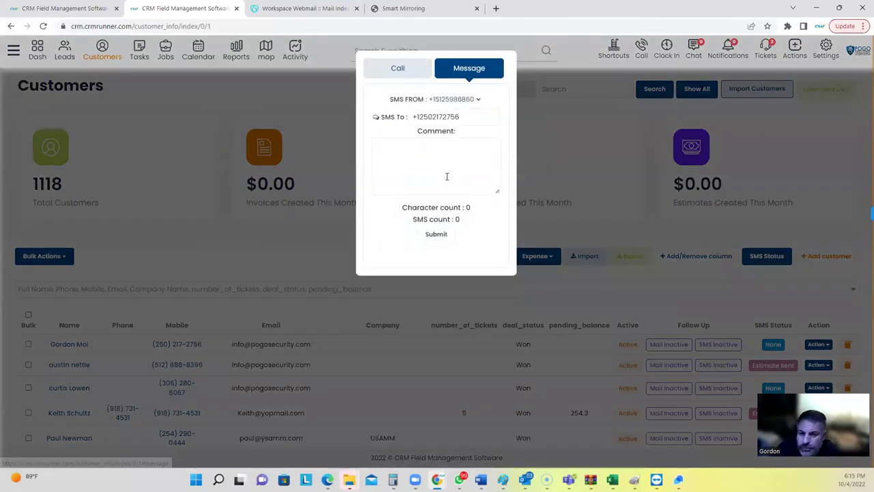
type("hey bro")
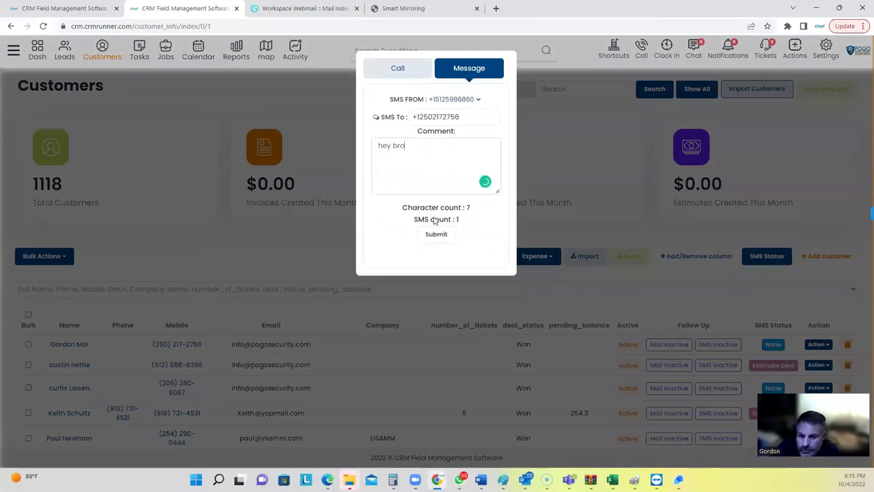
left_click(431, 239)
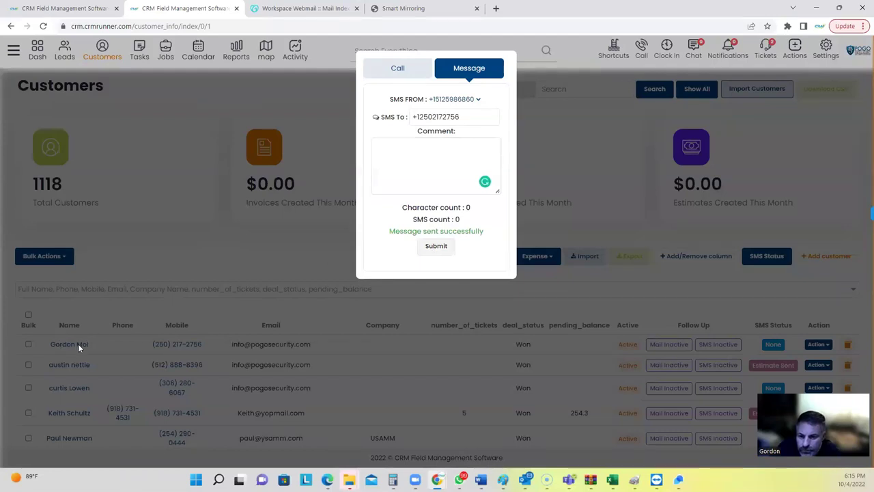
left_click(260, 238)
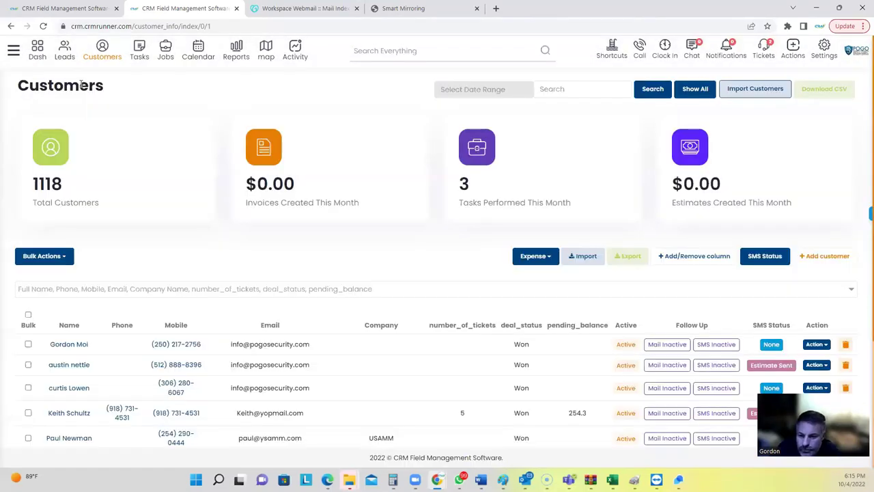
Open Mail Template from the sidebar's Marketing section, after briefly expanding Phone.
left_click(16, 53)
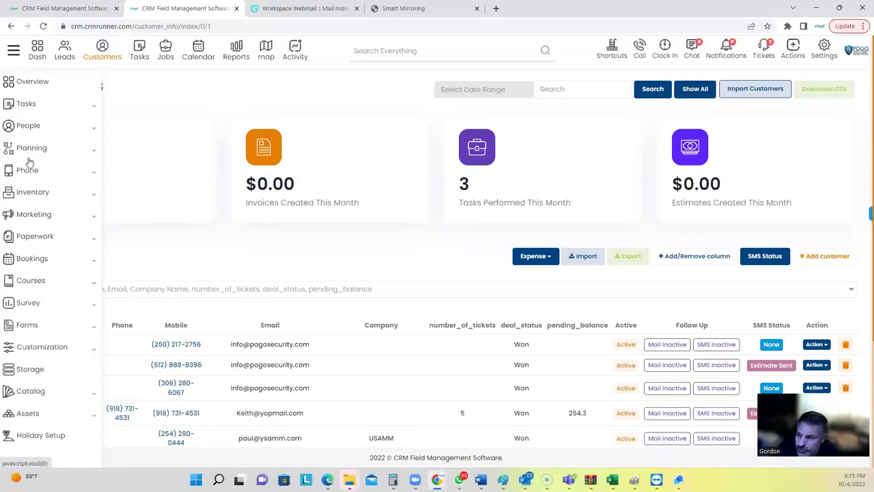
left_click(27, 172)
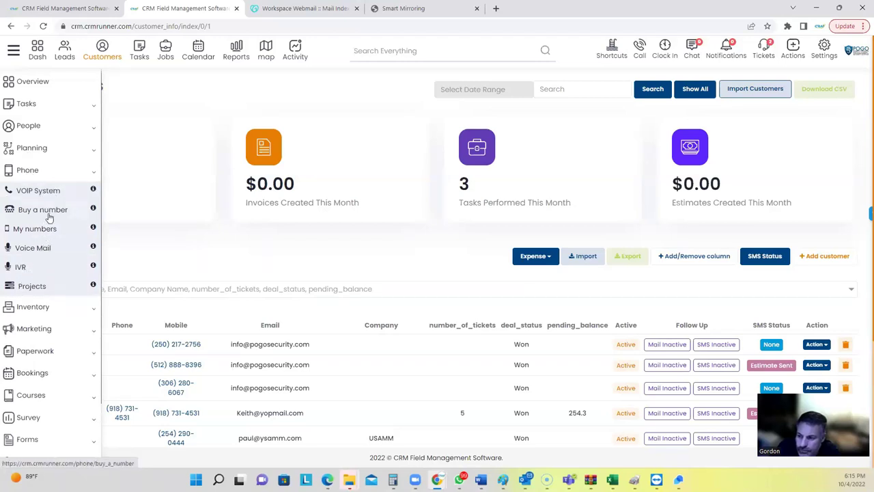
left_click(37, 172)
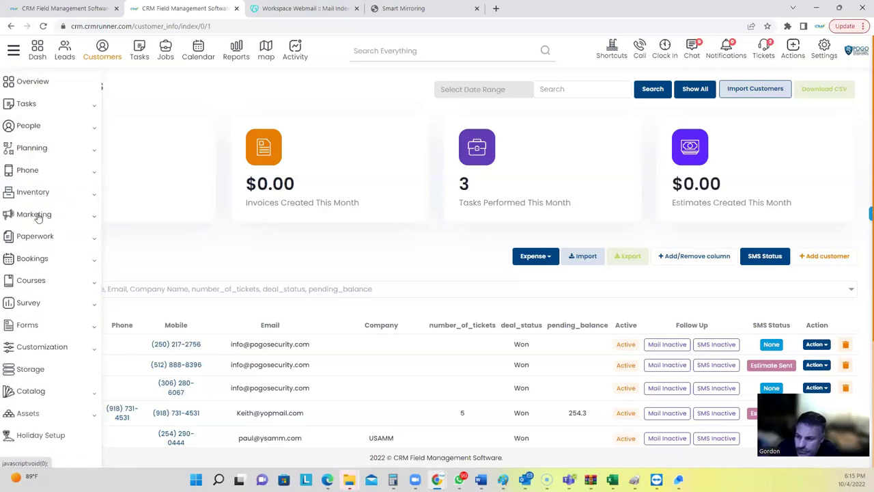
left_click(37, 216)
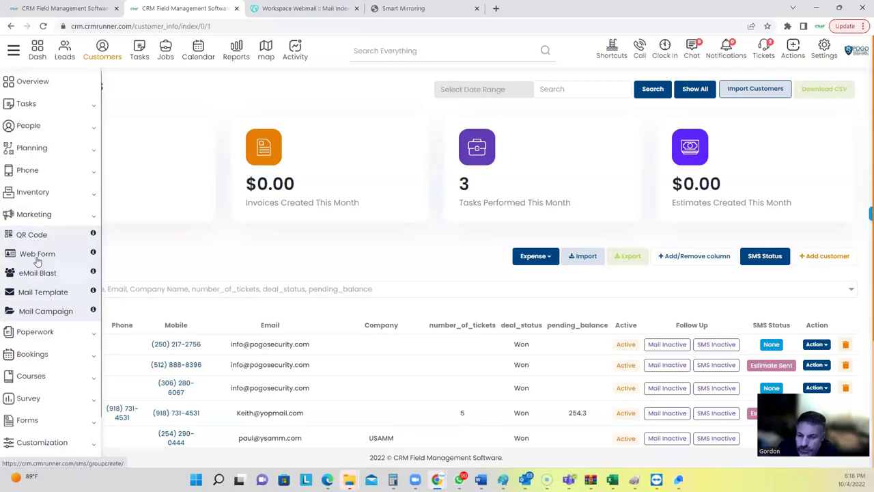
left_click(46, 294)
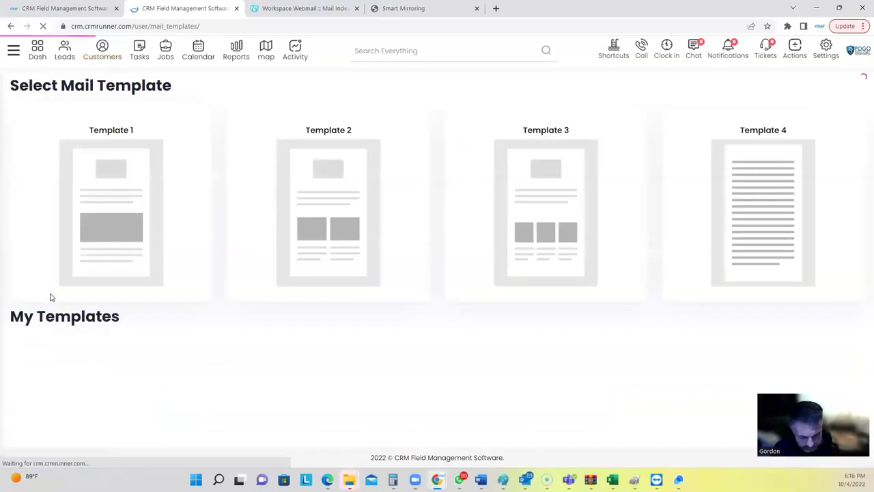
Open Template 3 in the email editor and drag a module into its top drop zone.
left_click(508, 267)
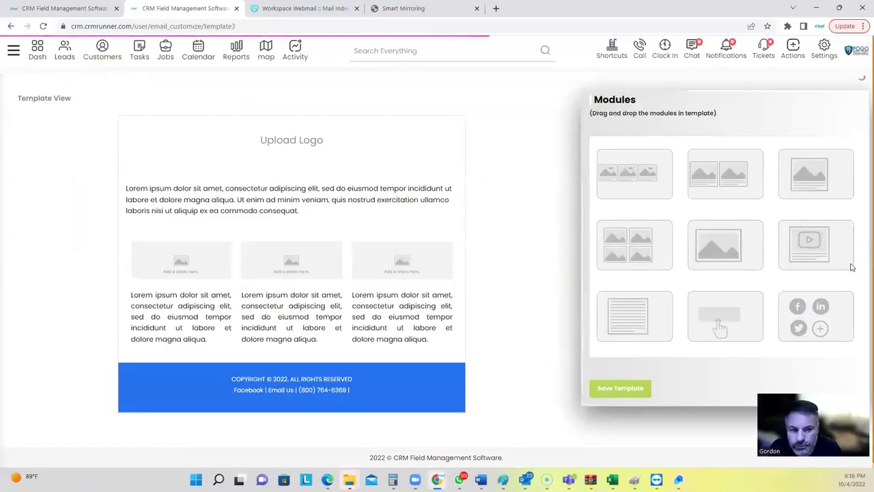
left_click_drag(814, 245, 307, 211)
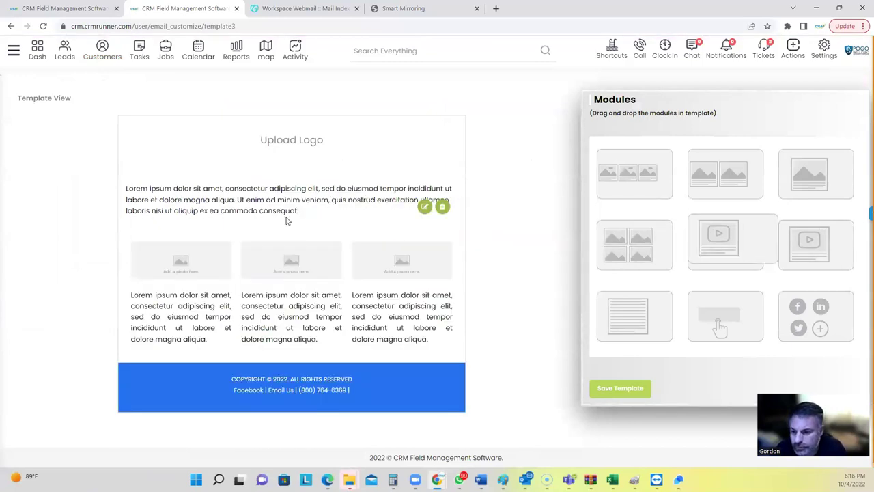
left_click_drag(839, 267, 283, 197)
scroll(284, 197, "down", 2)
scroll(283, 197, "down", 1)
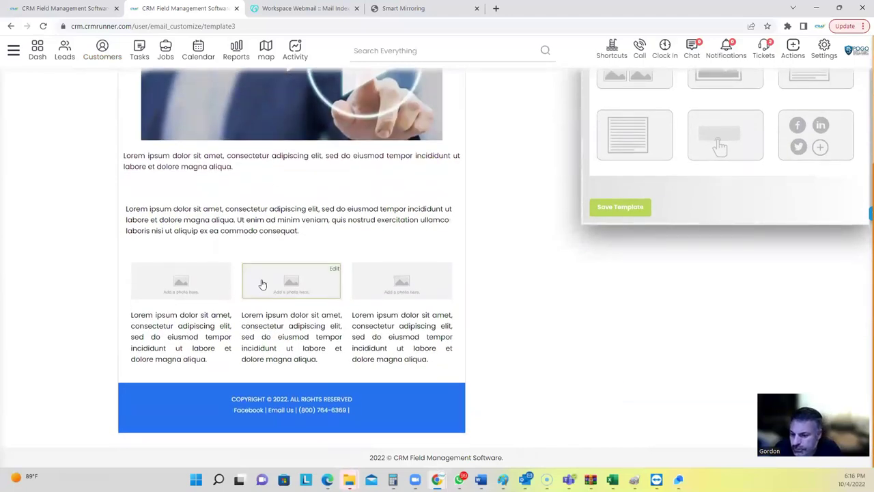
mouse_move(45, 130)
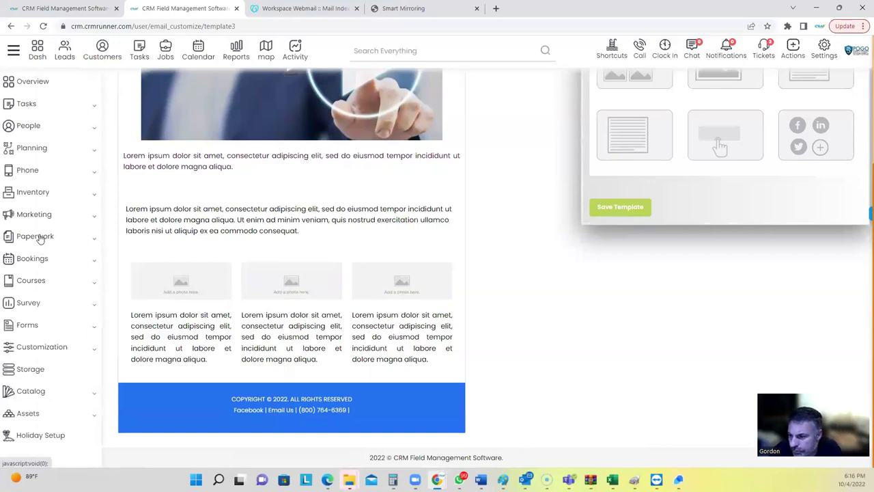
Expand Paperwork and Bookings in the sidebar and open the Bookings appointments page.
left_click(38, 237)
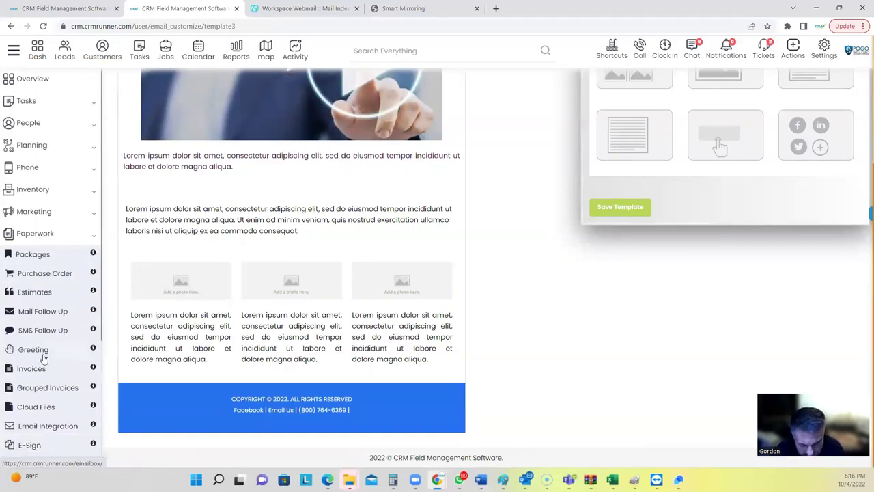
scroll(43, 341, "down", 2)
scroll(52, 292, "down", 1)
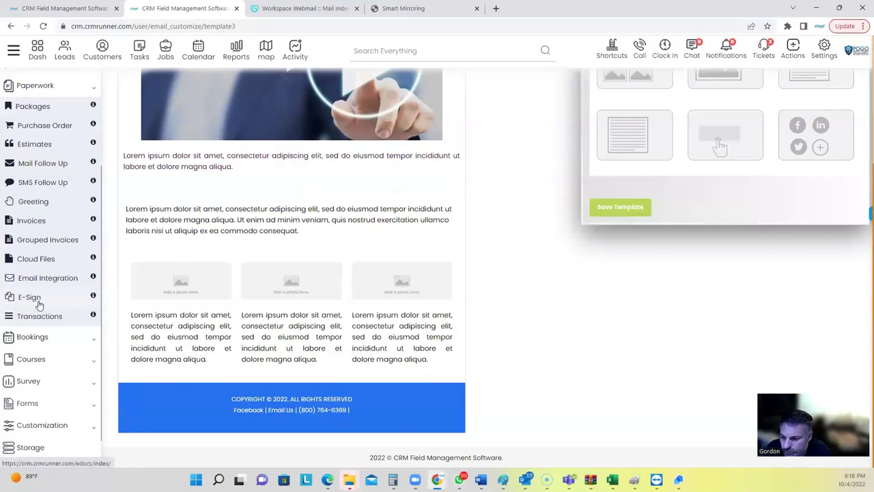
left_click(28, 339)
left_click(44, 228)
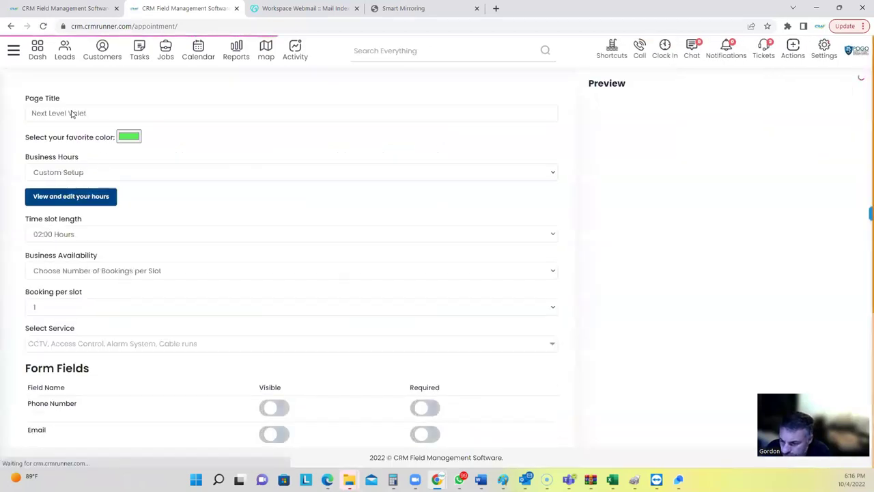
Set the booking page title to 'All Marine Electric' and change its colour from green to blue.
triple_click(87, 113)
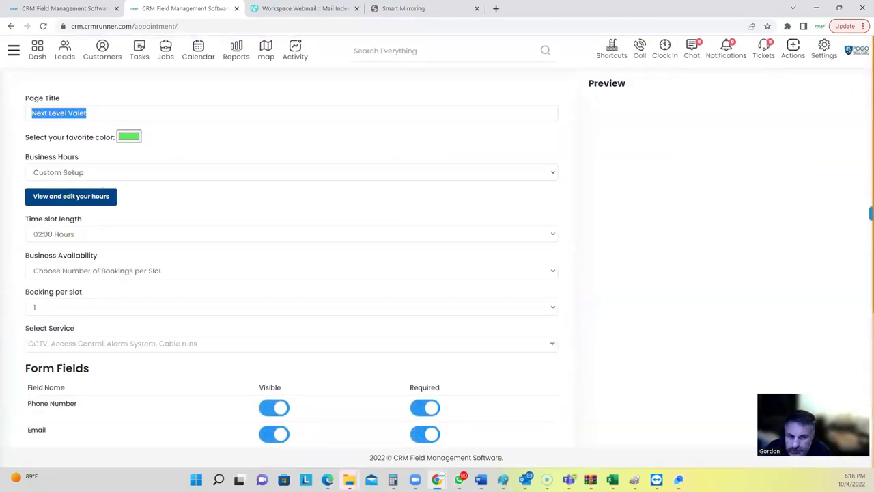
type("All Marine Electric")
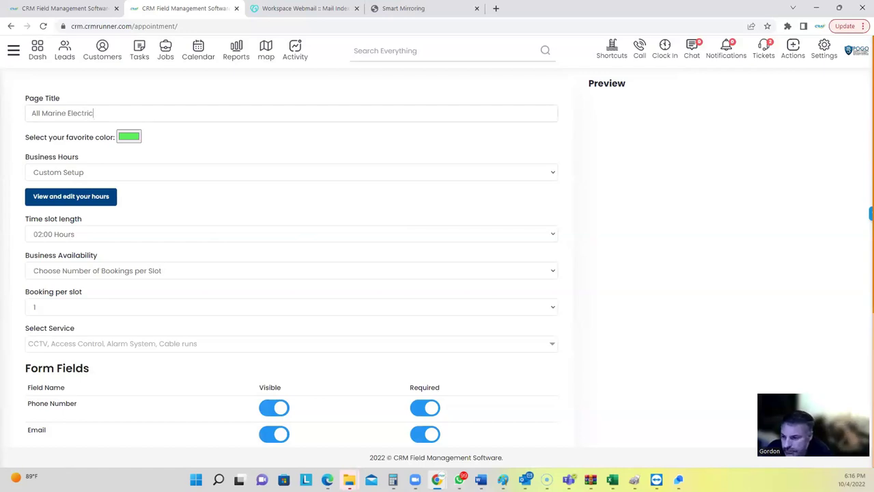
left_click(126, 139)
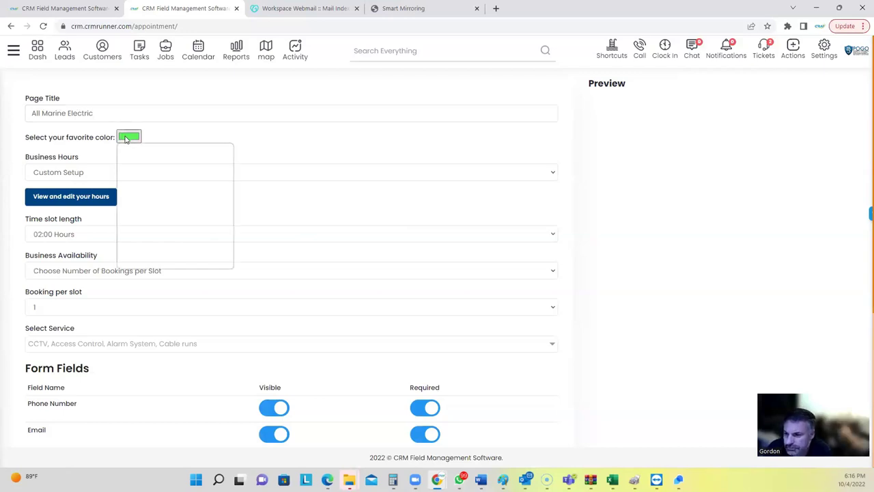
left_click(187, 224)
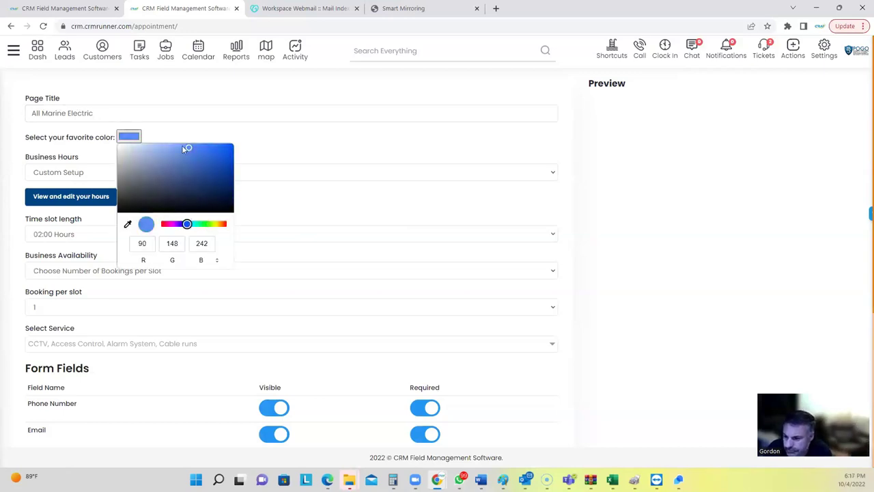
left_click(297, 164)
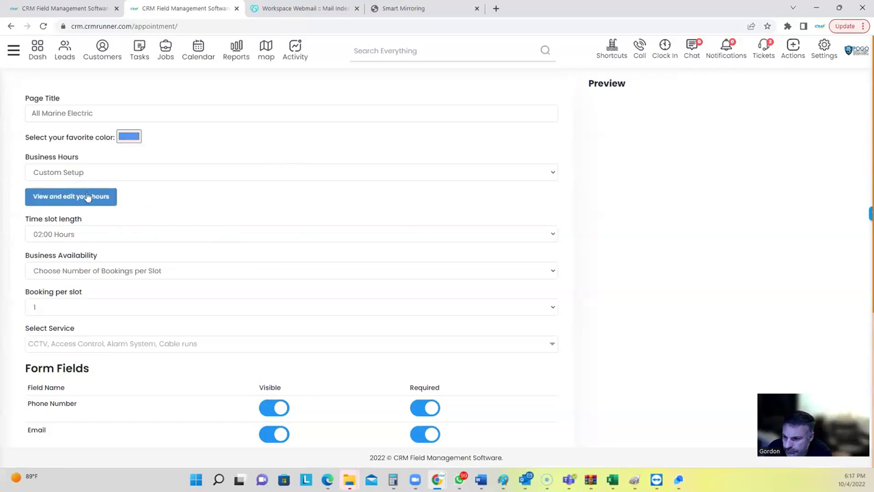
Review the business hours and offered services unchanged, then save the booking settings.
left_click(80, 198)
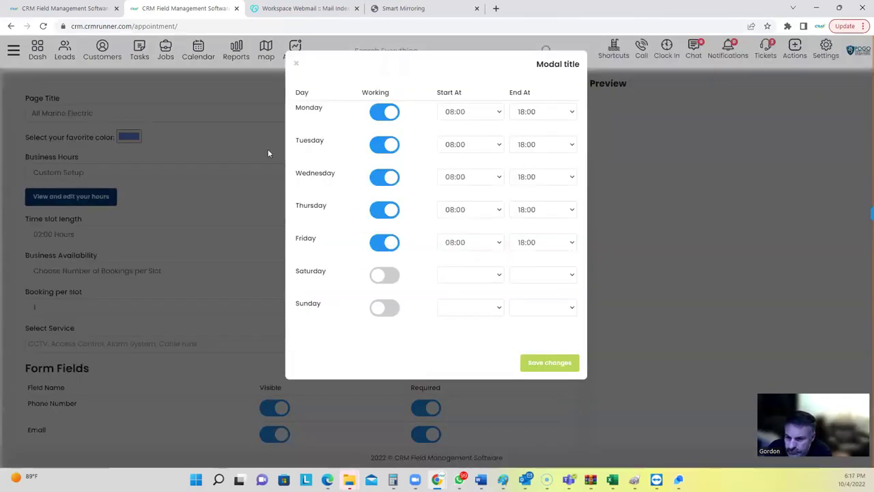
left_click(238, 163)
scroll(94, 152, "down", 3)
left_click(95, 143)
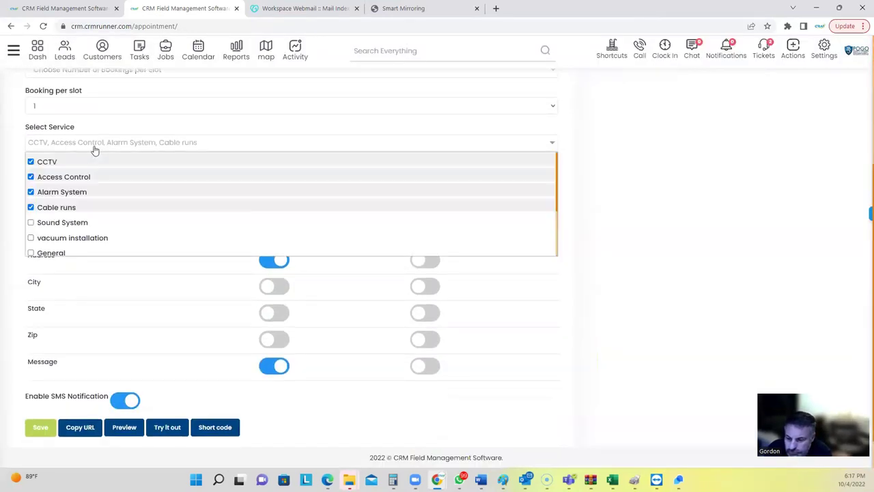
left_click(99, 149)
scroll(84, 342, "down", 1)
left_click(52, 386)
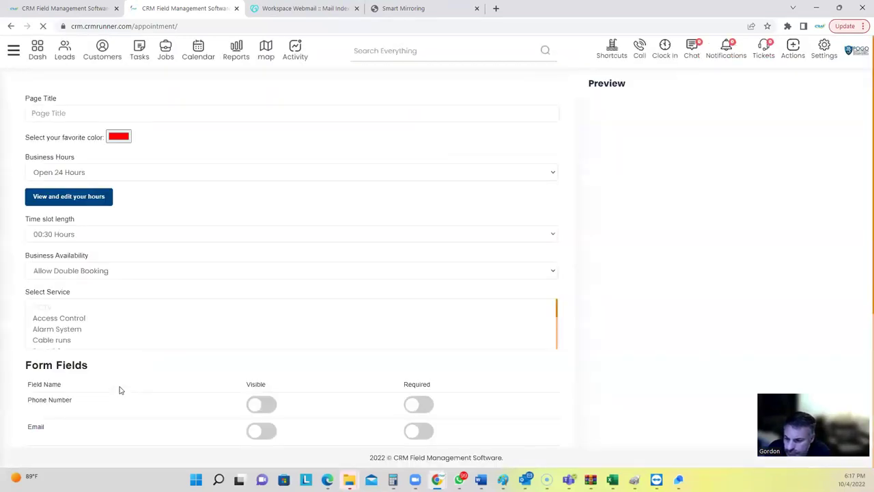
Preview the booking page and fill it in for Tomorrow at 10:00 with Access Control service.
left_click(124, 409)
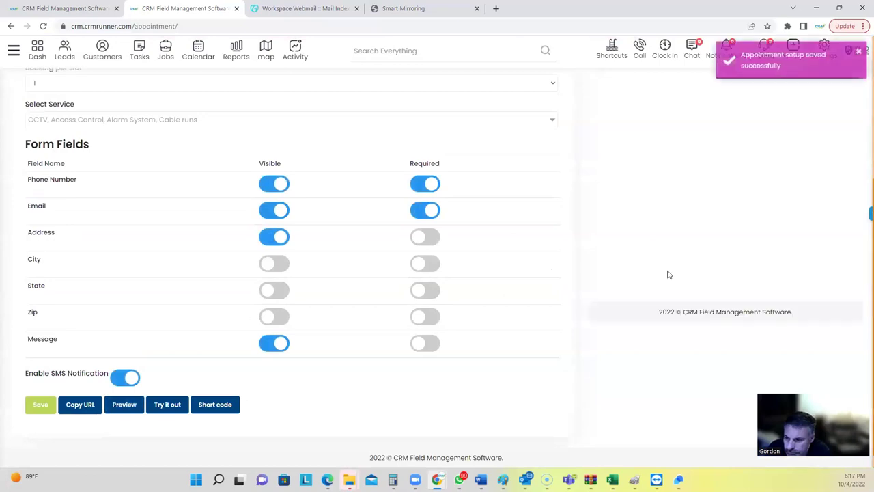
scroll(728, 252, "up", 3)
scroll(716, 117, "up", 1)
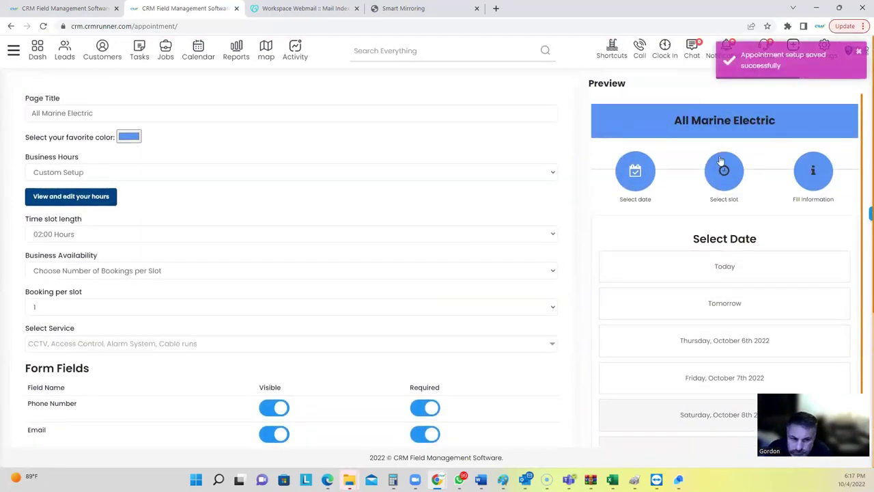
left_click(708, 301)
left_click(698, 328)
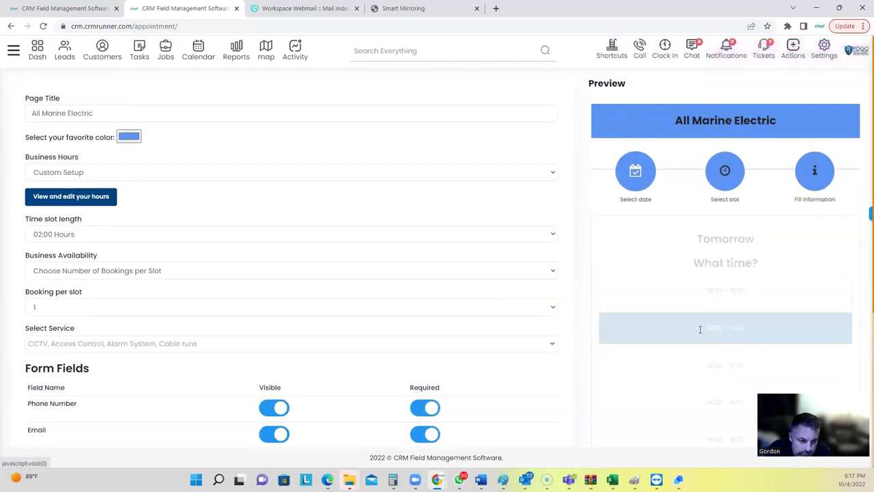
left_click(632, 295)
left_click(634, 321)
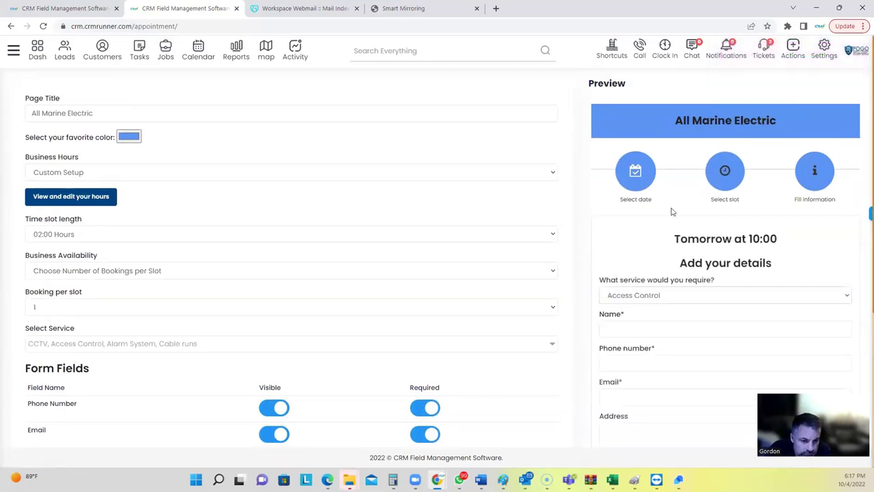
scroll(259, 340, "down", 3)
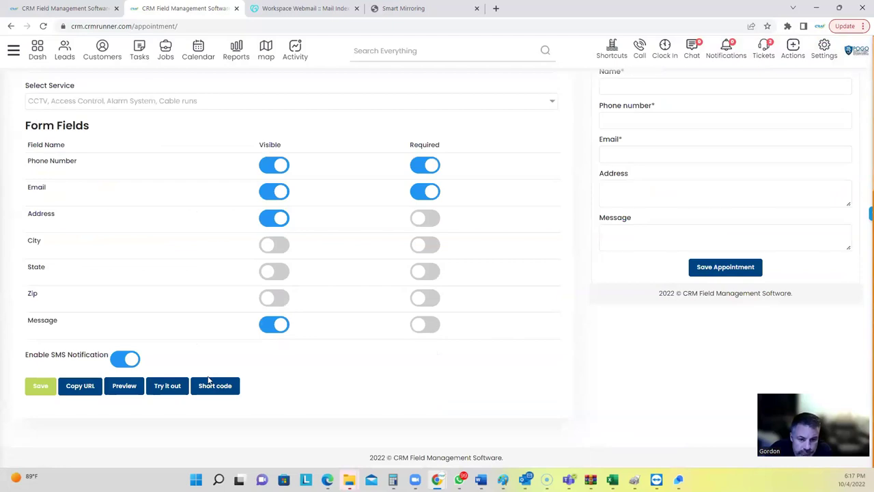
Select the iframe embed code under Short code, then close the dialog.
left_click(202, 387)
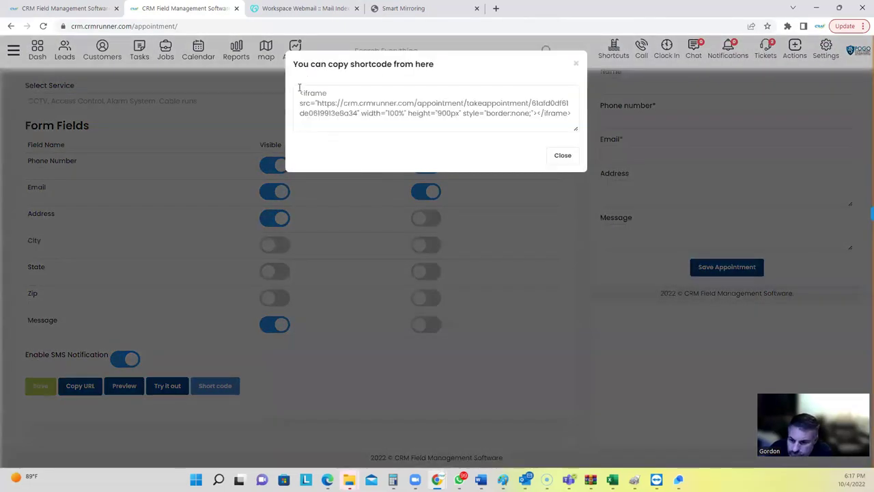
left_click_drag(299, 88, 575, 126)
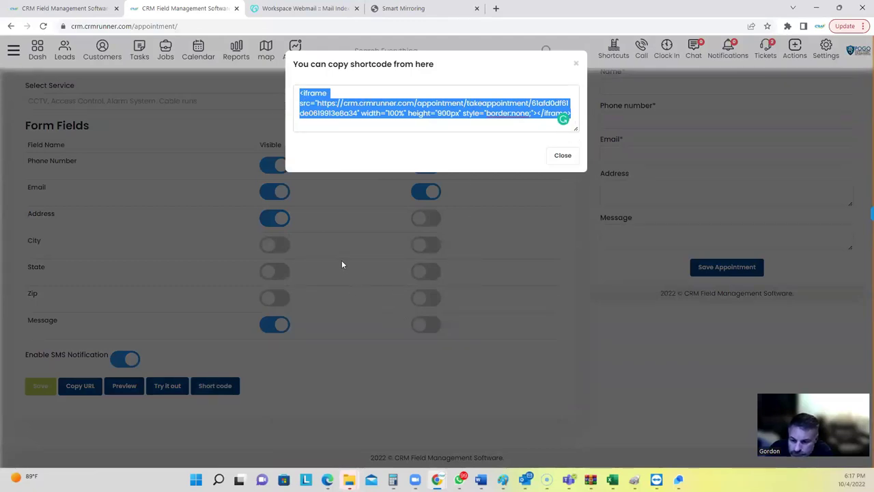
left_click(340, 219)
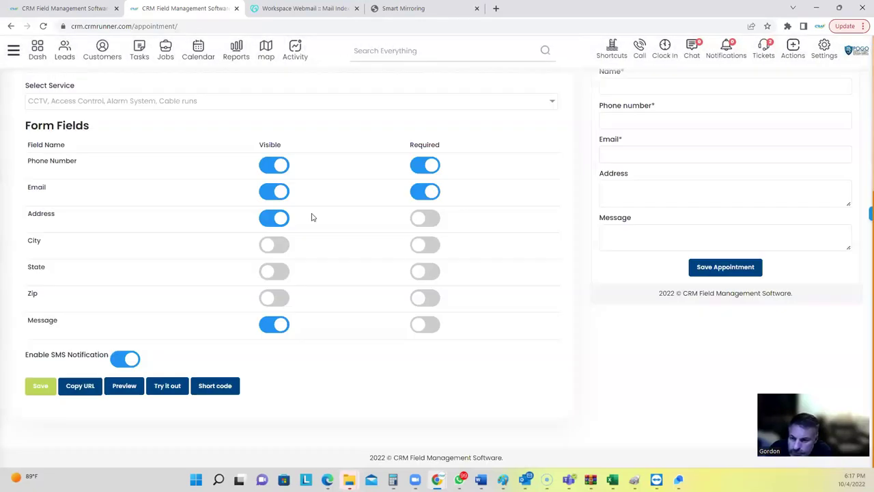
scroll(256, 173, "up", 5)
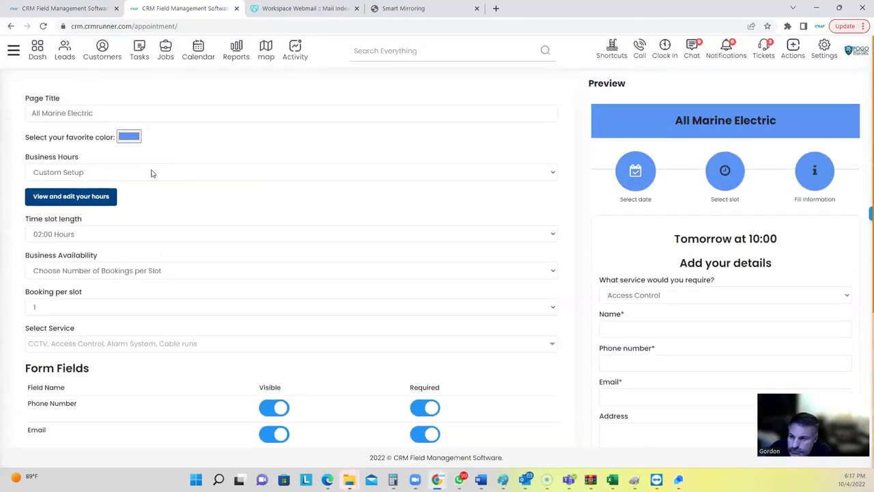
left_click_drag(91, 151, 87, 137)
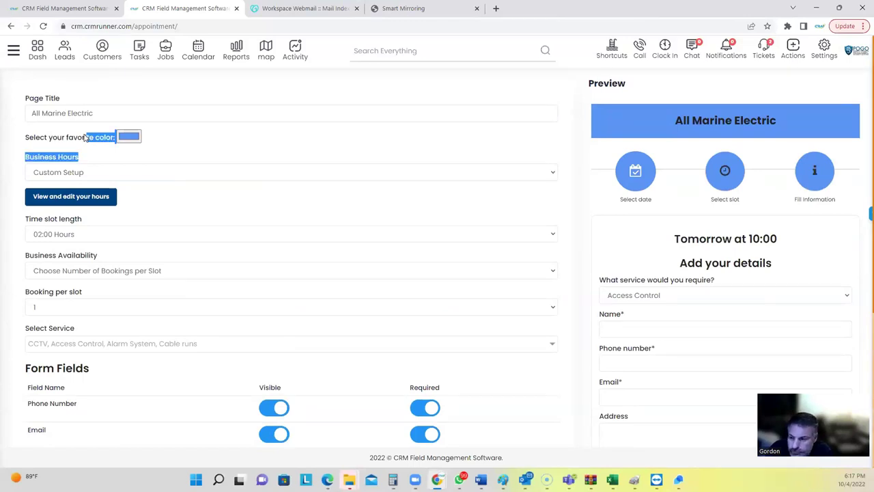
left_click(40, 86)
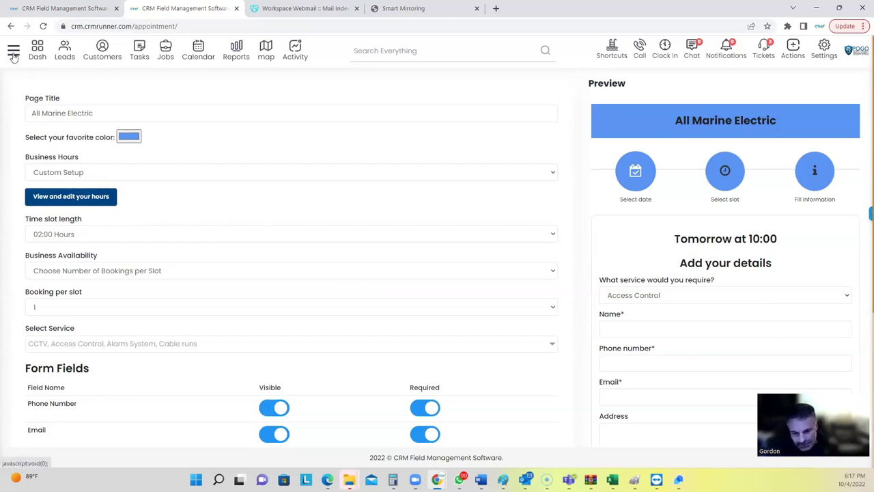
Look over the sidebar and appointment settings, highlighting the Booking per slot setting.
left_click(13, 53)
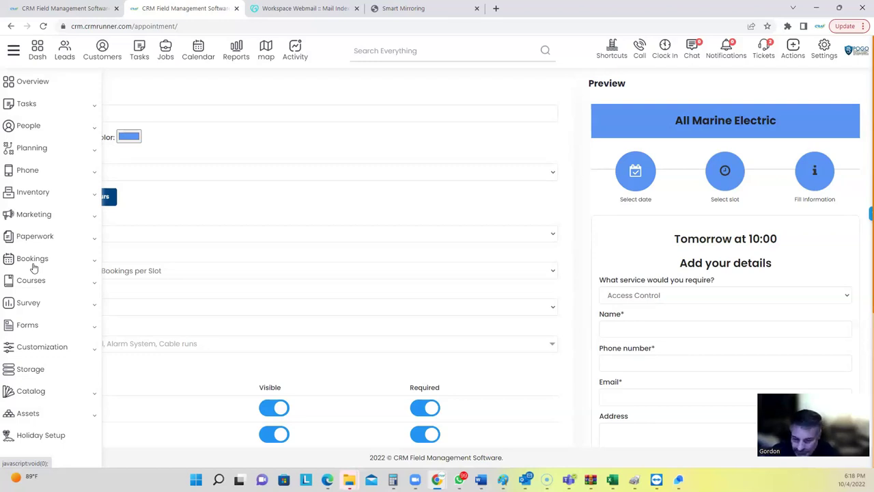
left_click(280, 232)
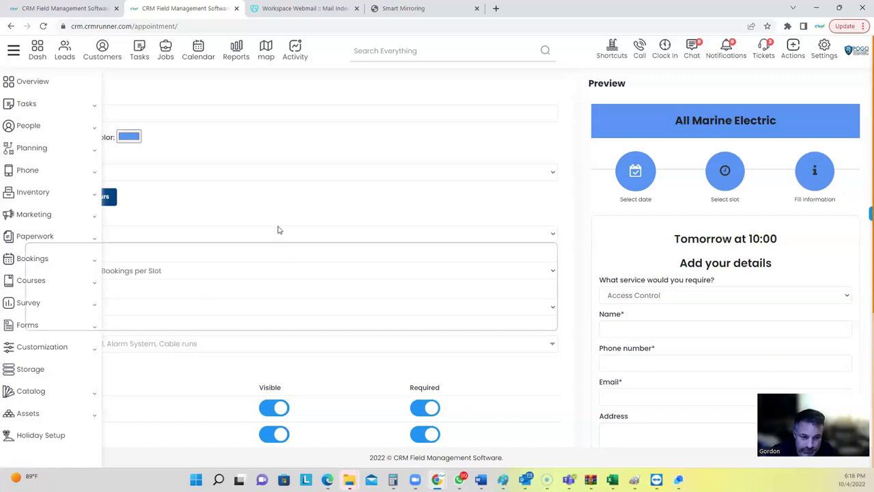
left_click(142, 225)
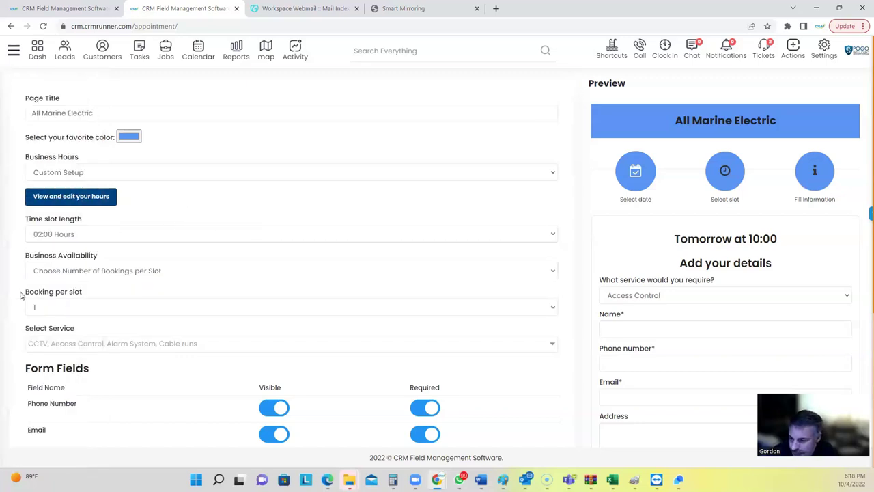
left_click_drag(28, 294, 102, 304)
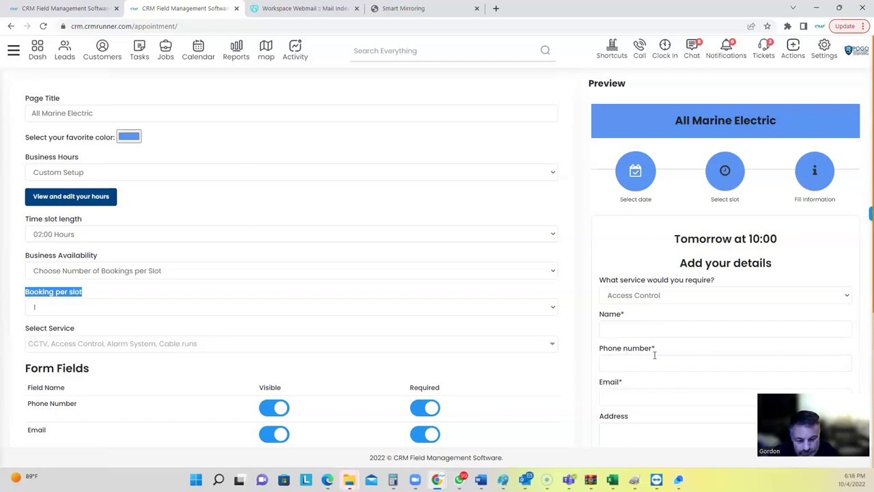
scroll(654, 355, "down", 2)
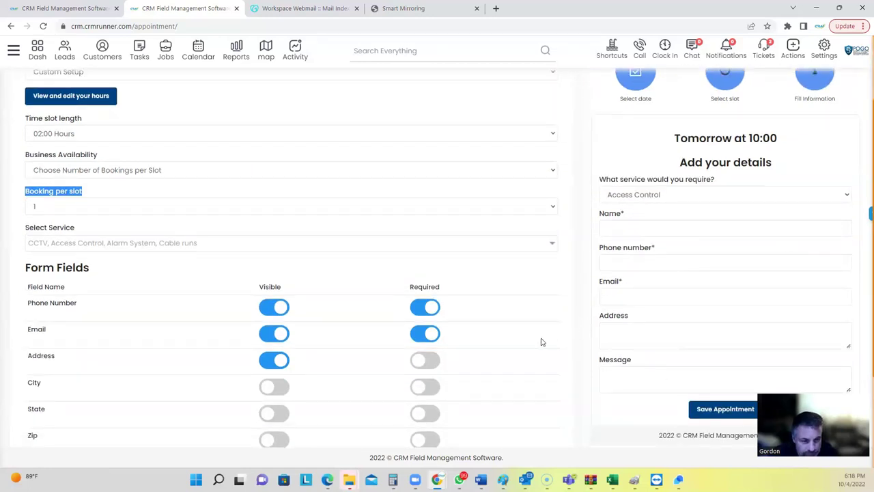
scroll(522, 353, "up", 2)
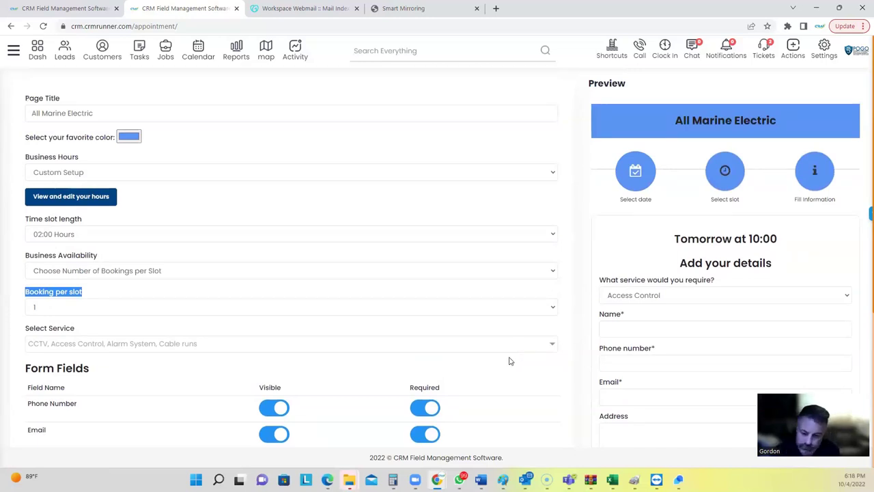
left_click(11, 53)
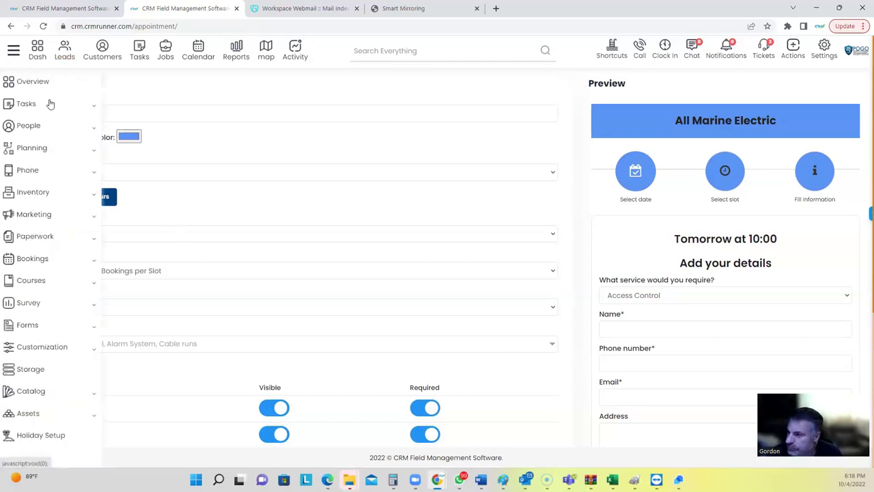
Preview Bookings > Packages in a new tab showing the $1, $3950 and $5950 IP camera packages.
left_click(47, 261)
left_click(58, 315)
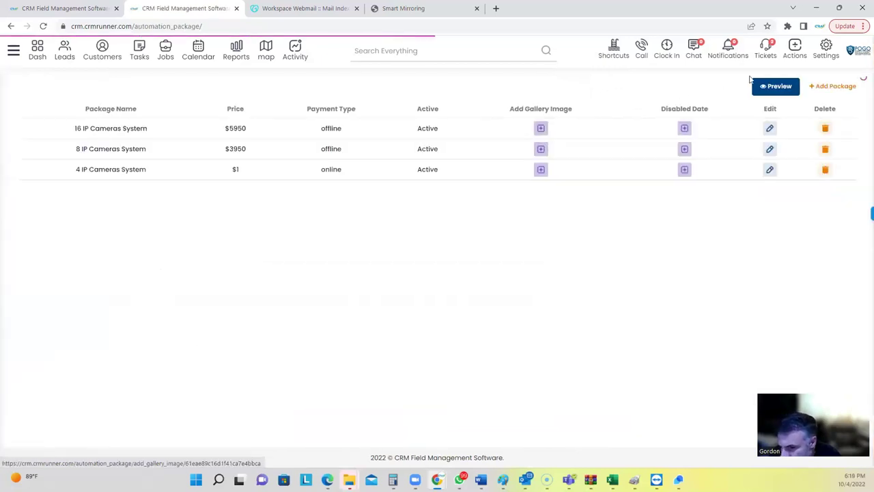
left_click(770, 87)
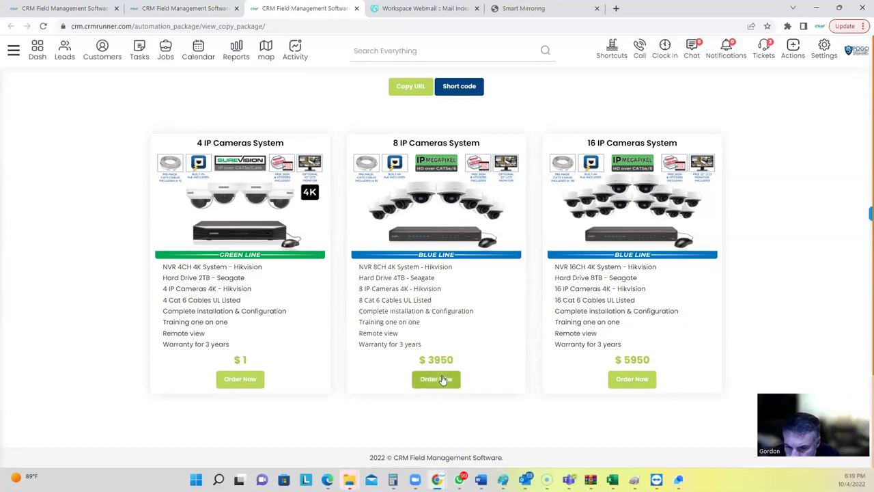
left_click_drag(433, 360, 459, 360)
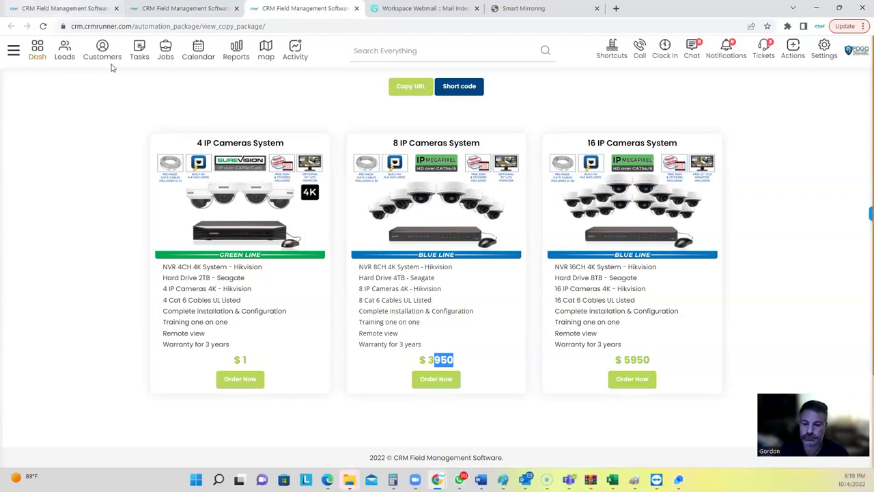
left_click(14, 51)
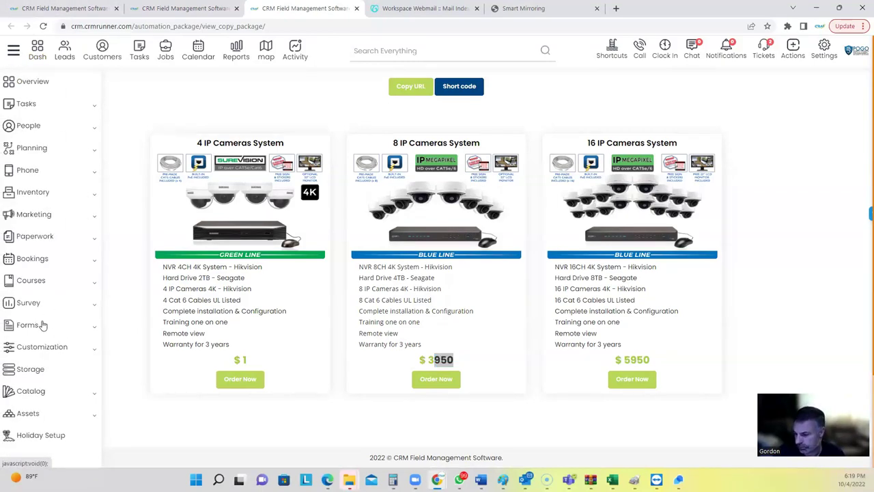
Open Courses > Templates to view the four certificate designs with Template 2 selected.
left_click(39, 284)
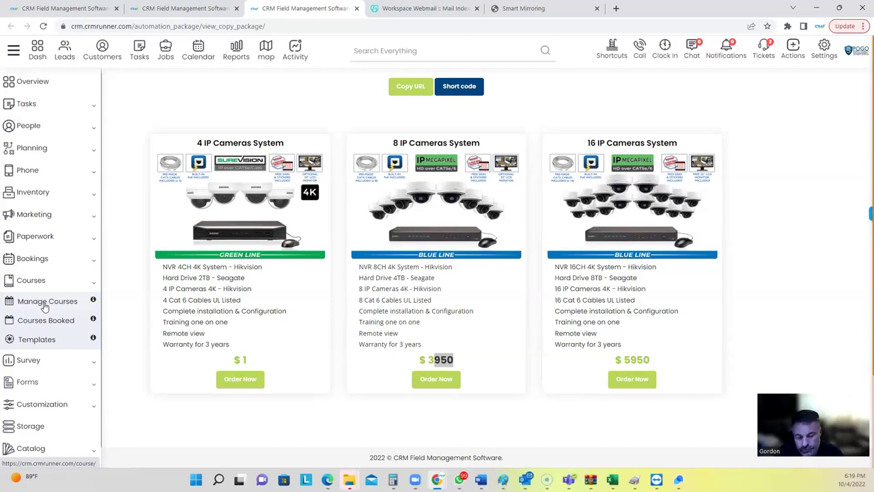
left_click(43, 345)
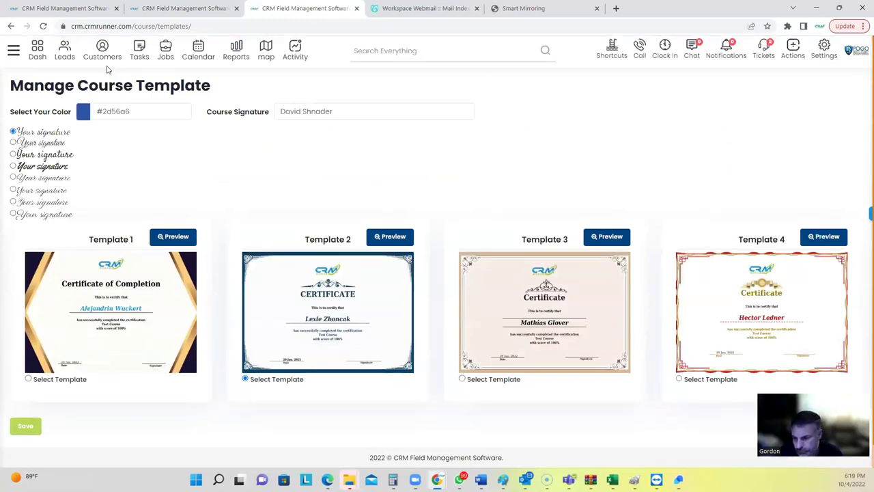
left_click(14, 51)
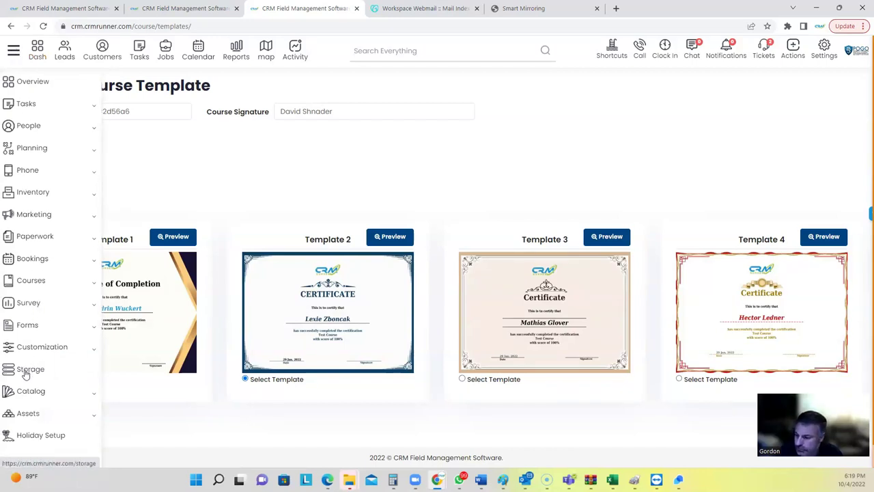
Launch the catalog's Security Cameras > 4 Cameras Bundle, pick 4 Dome Cameras and start a client search.
left_click(29, 392)
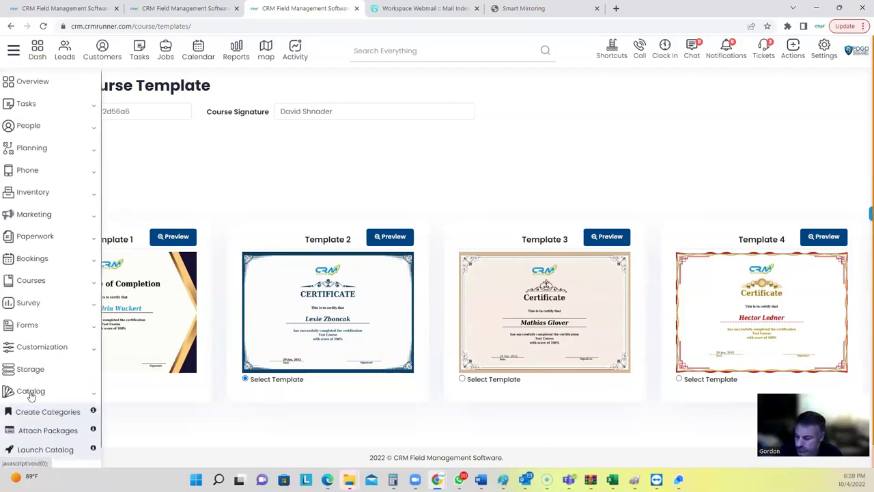
scroll(41, 401, "down", 1)
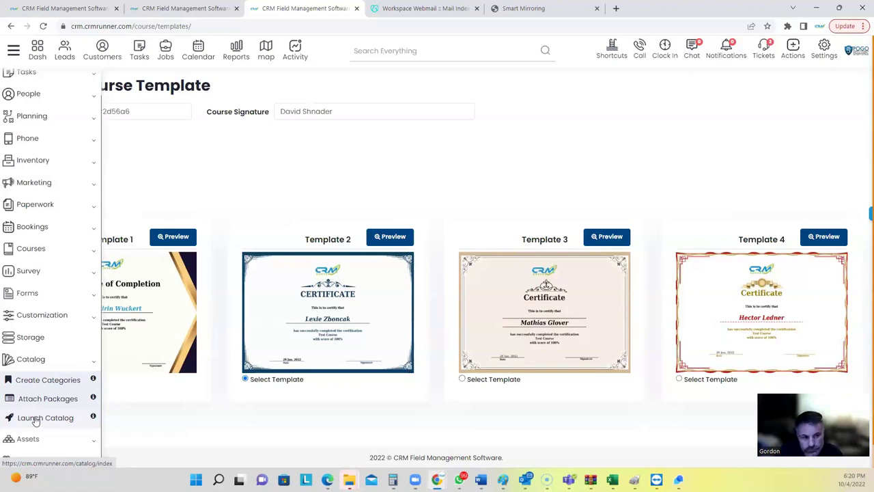
left_click(36, 419)
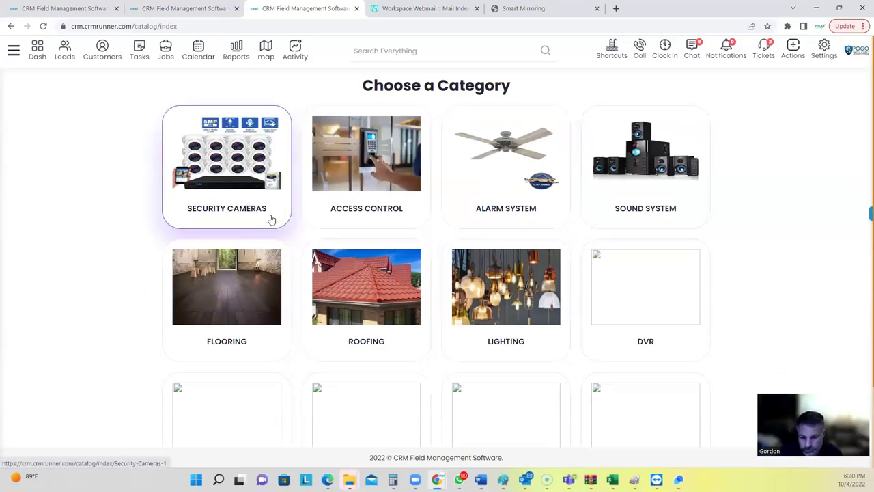
left_click(242, 179)
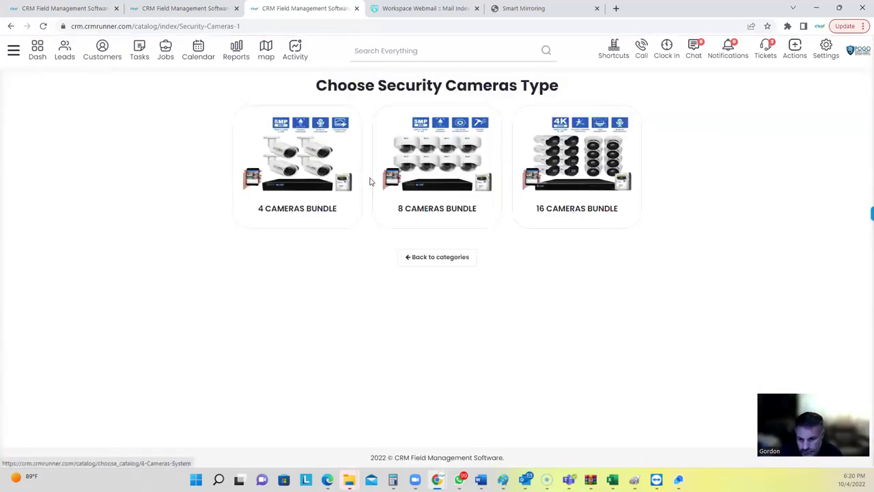
left_click(260, 166)
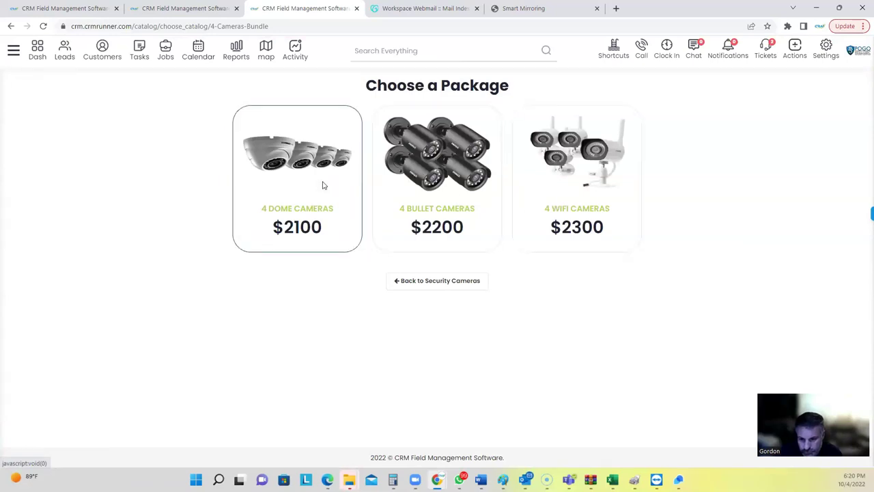
left_click(324, 185)
left_click(424, 107)
Search for the client by name and select them, producing quote #2001 totalling $2211.38.
type("gordon")
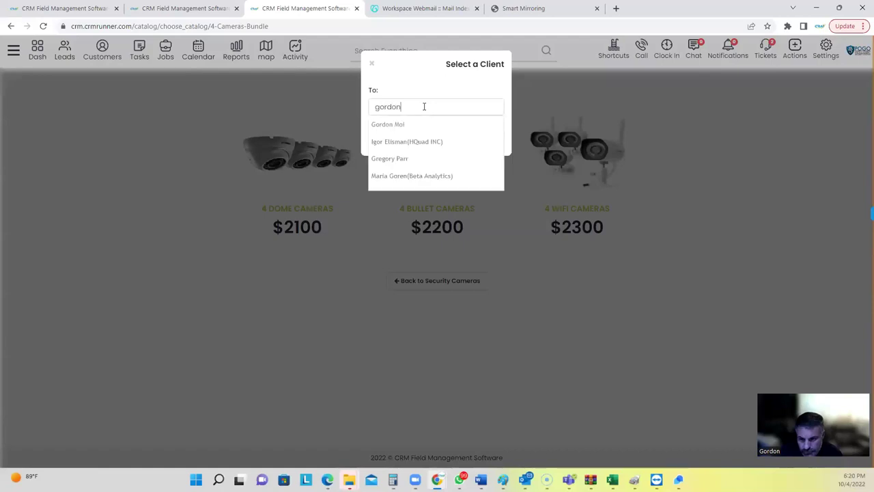
left_click(420, 124)
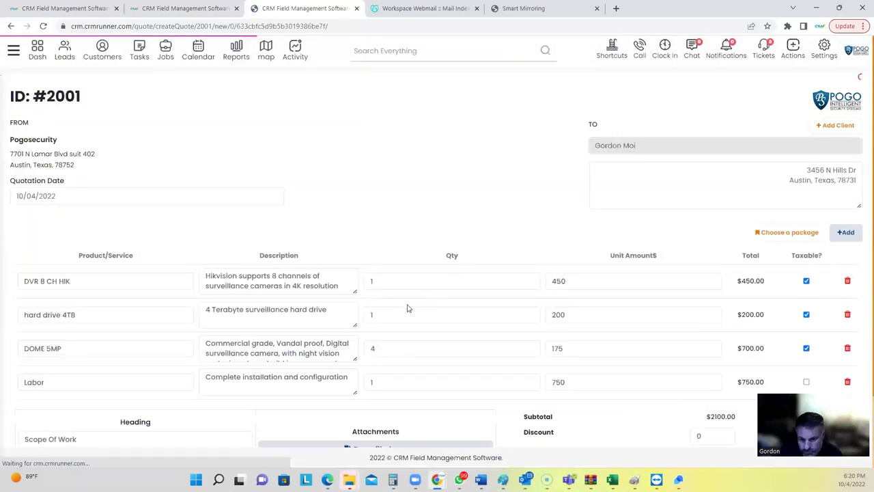
scroll(385, 364, "down", 1)
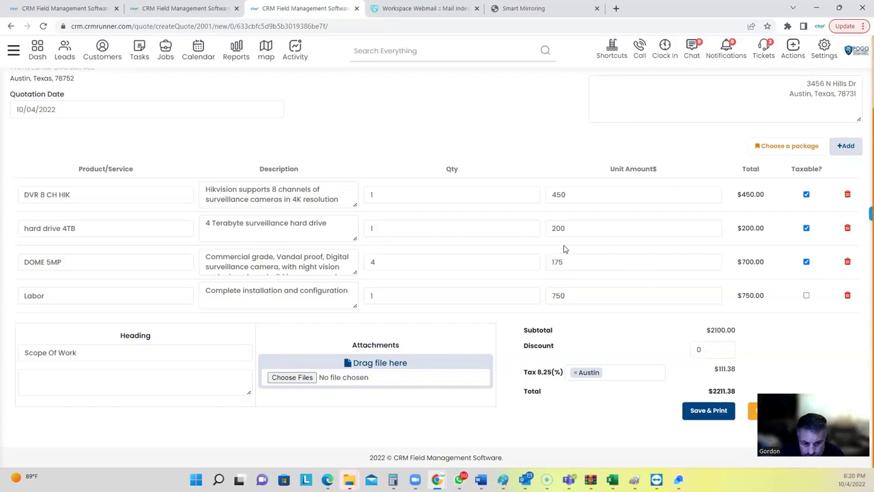
scroll(509, 243, "up", 1)
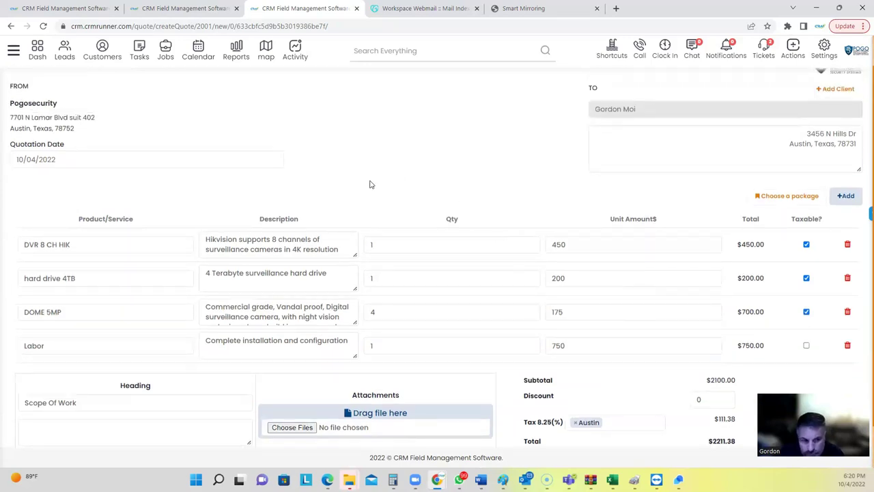
left_click(14, 51)
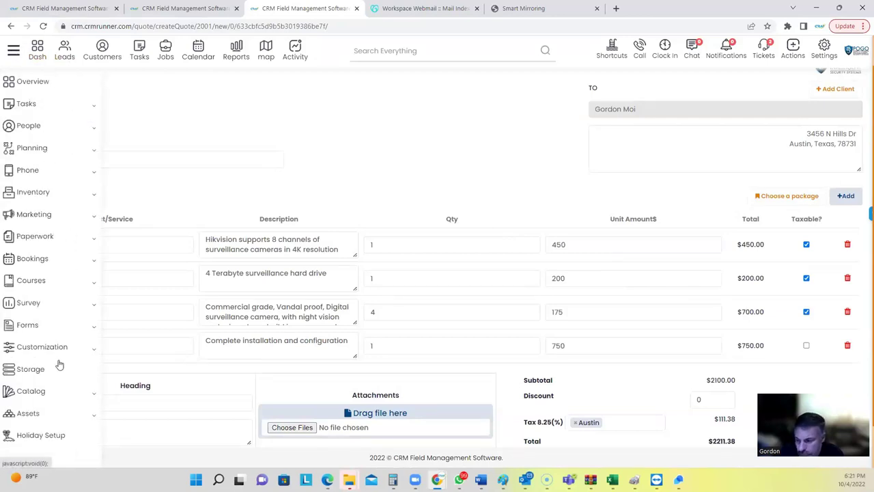
Expand the Assets, Catalog and Customization sections, then open the account settings list.
left_click(43, 414)
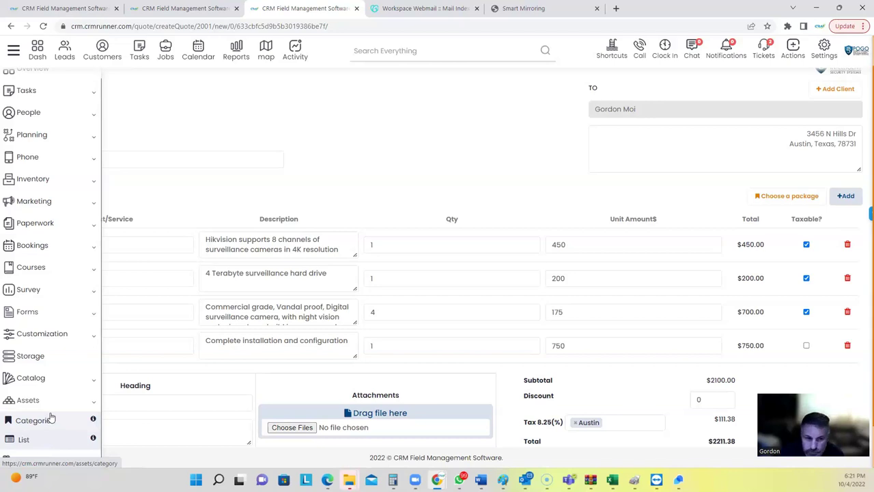
scroll(48, 419, "down", 1)
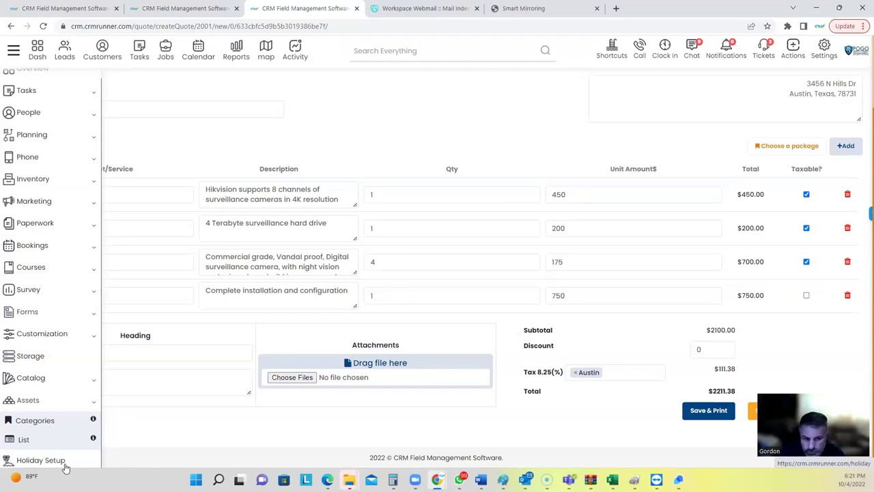
left_click(51, 378)
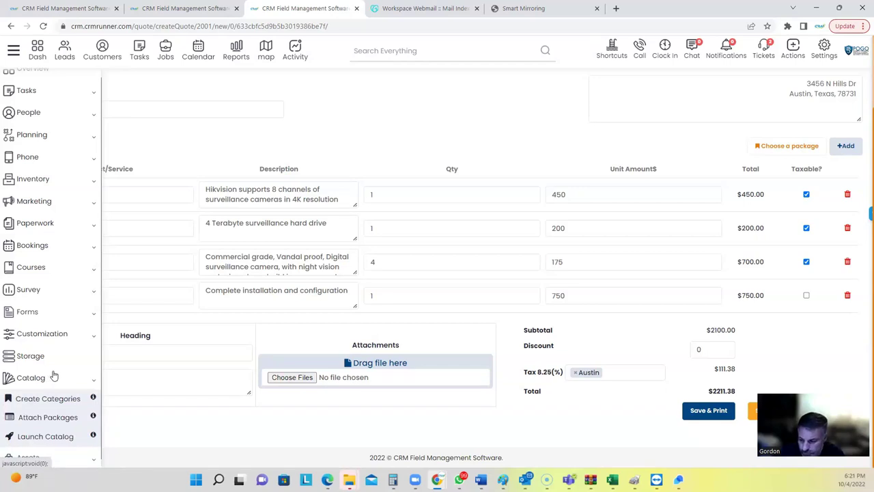
scroll(51, 360, "down", 1)
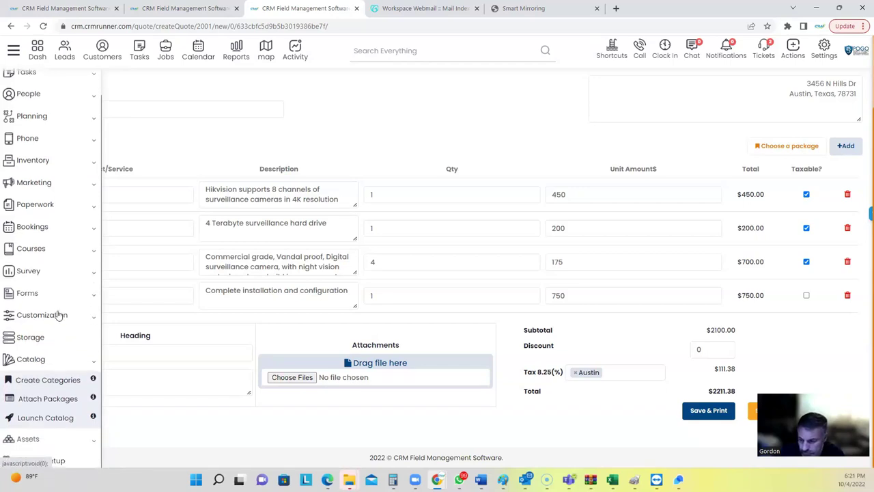
left_click(58, 314)
scroll(45, 396, "down", 3)
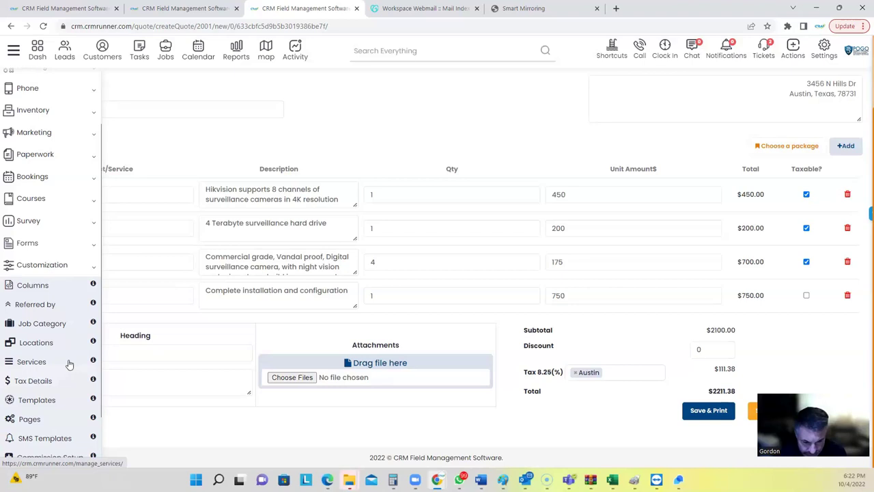
scroll(19, 331, "up", 1)
scroll(19, 331, "up", 1)
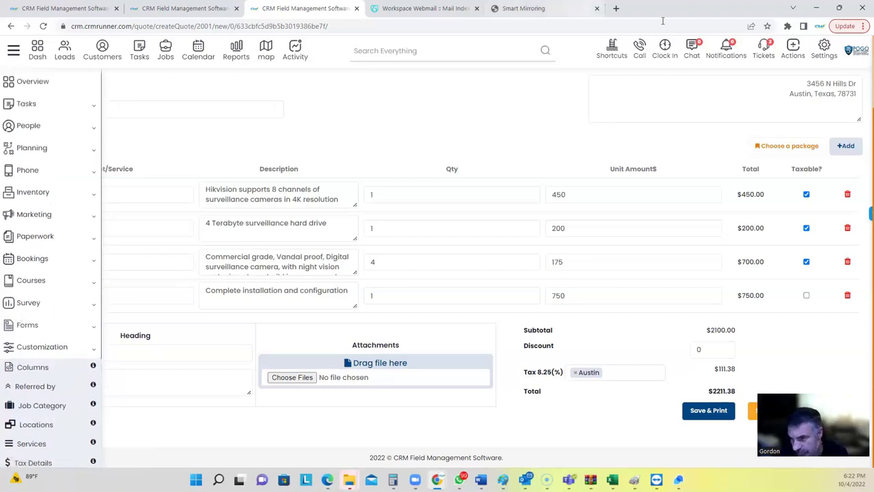
left_click(822, 53)
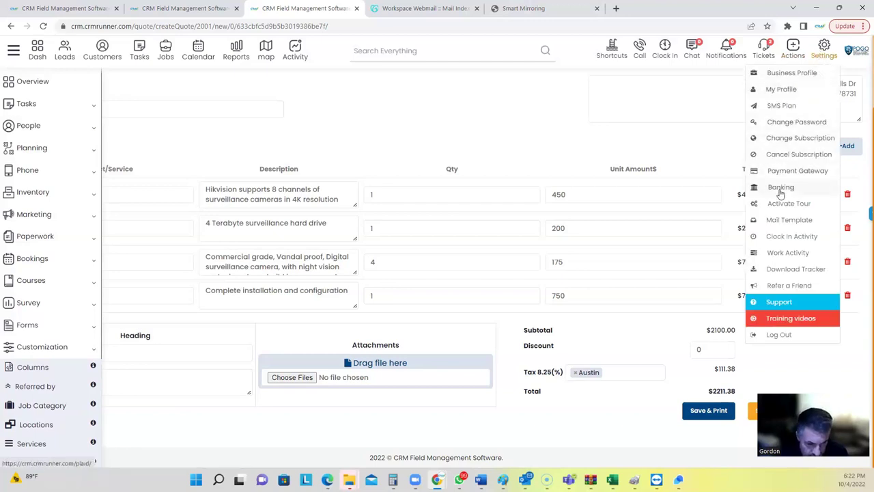
left_click(36, 53)
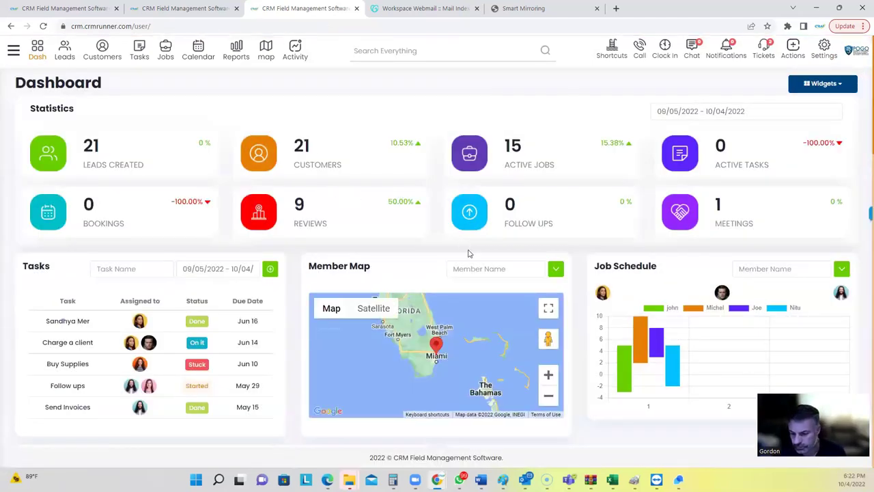
scroll(469, 253, "down", 3)
scroll(468, 254, "up", 3)
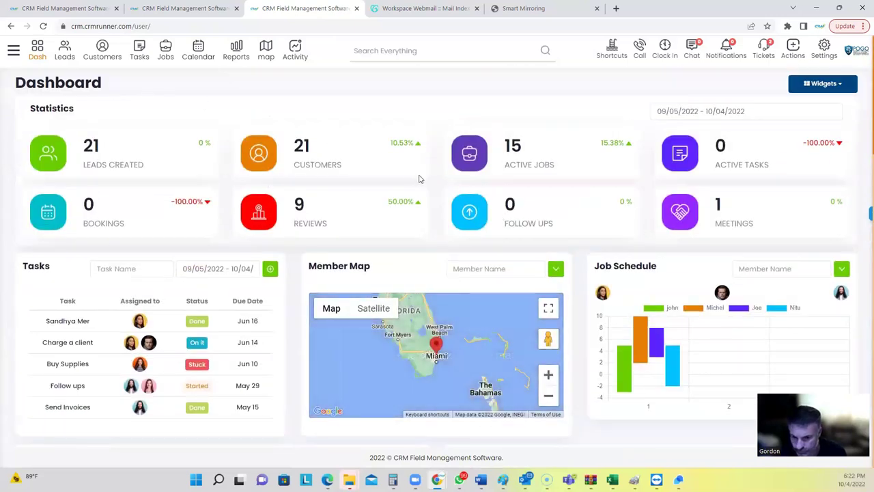
scroll(382, 239, "down", 2)
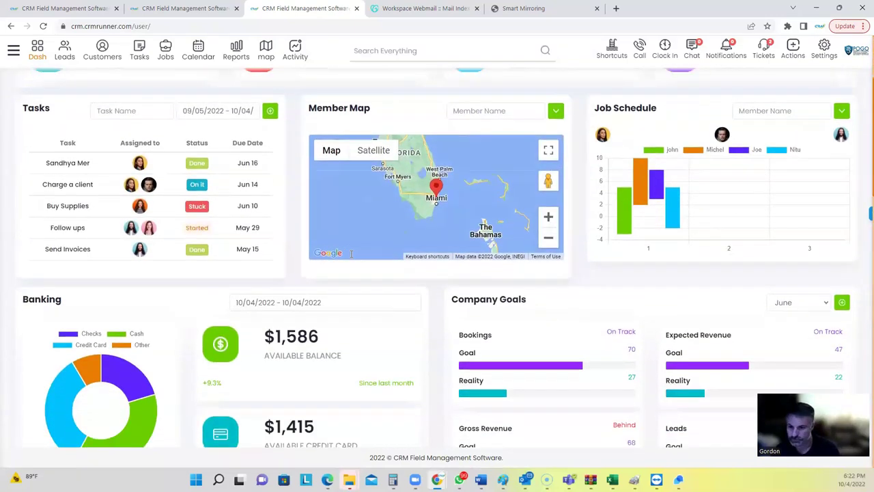
scroll(351, 253, "down", 2)
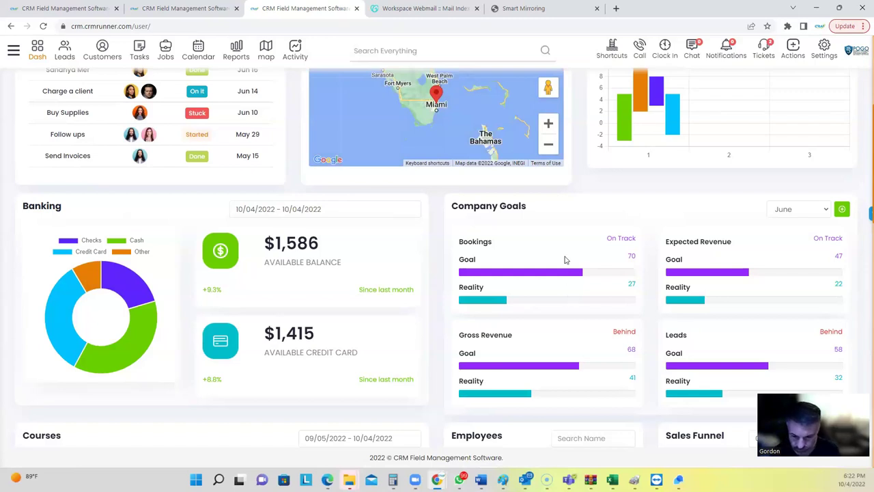
scroll(564, 259, "down", 5)
scroll(526, 272, "down", 1)
scroll(526, 271, "down", 3)
scroll(654, 287, "down", 1)
scroll(654, 287, "down", 1)
scroll(614, 295, "up", 1)
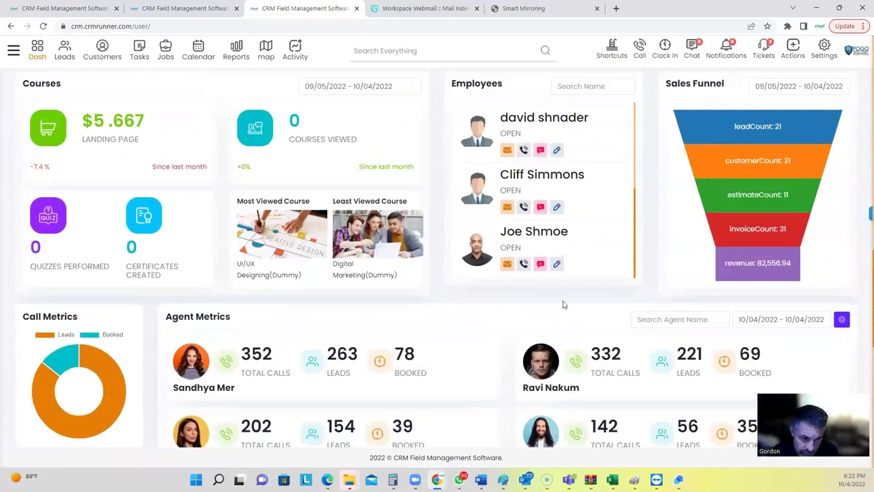
scroll(539, 314, "down", 6)
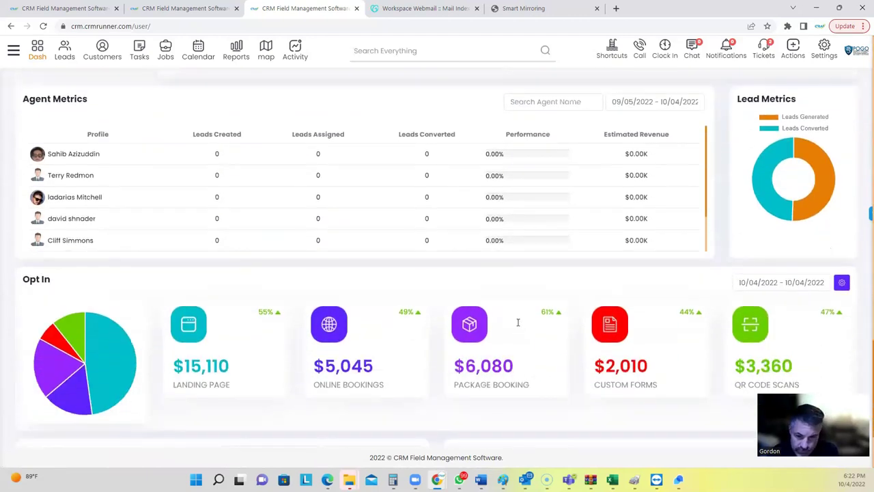
scroll(516, 322, "down", 2)
scroll(513, 321, "down", 1)
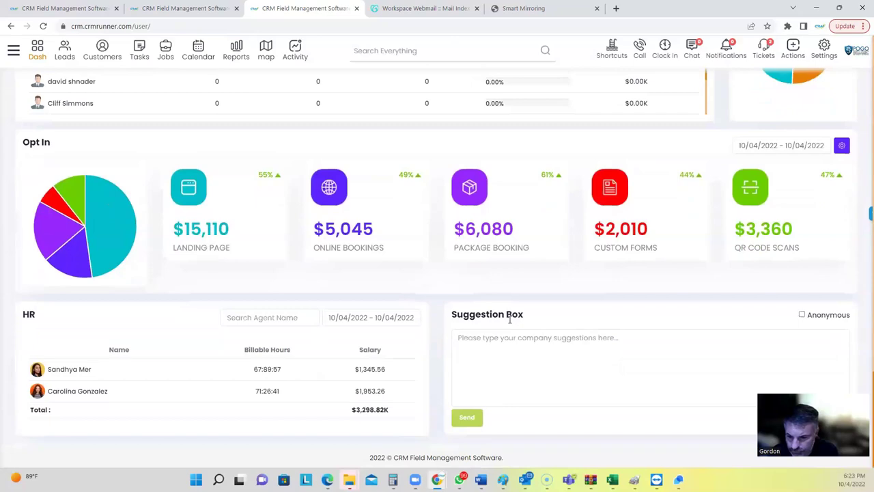
scroll(471, 327, "up", 2)
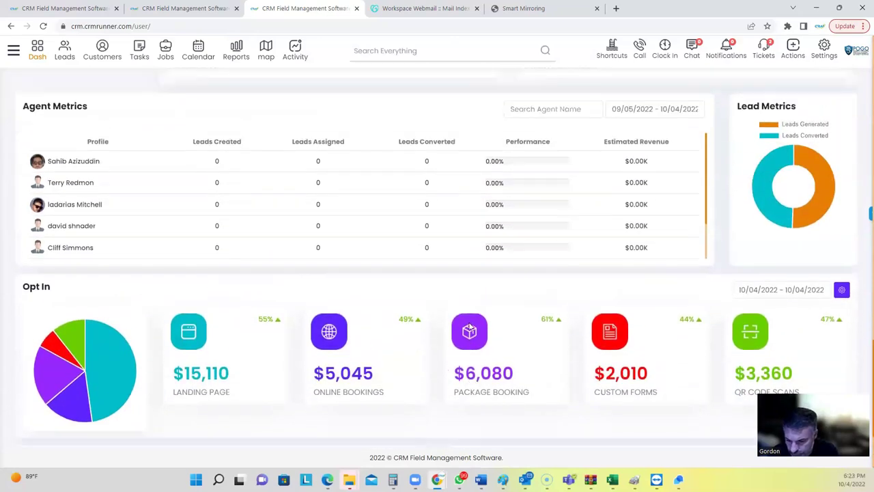
scroll(471, 328, "up", 12)
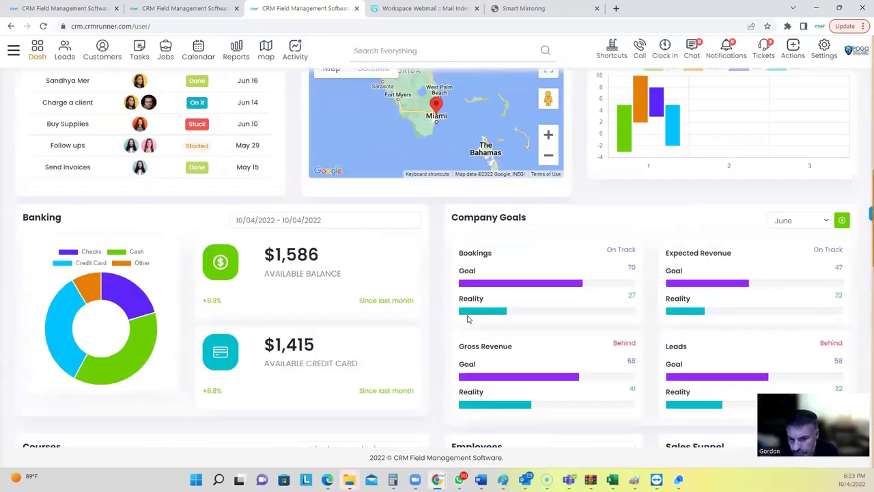
scroll(468, 319, "up", 8)
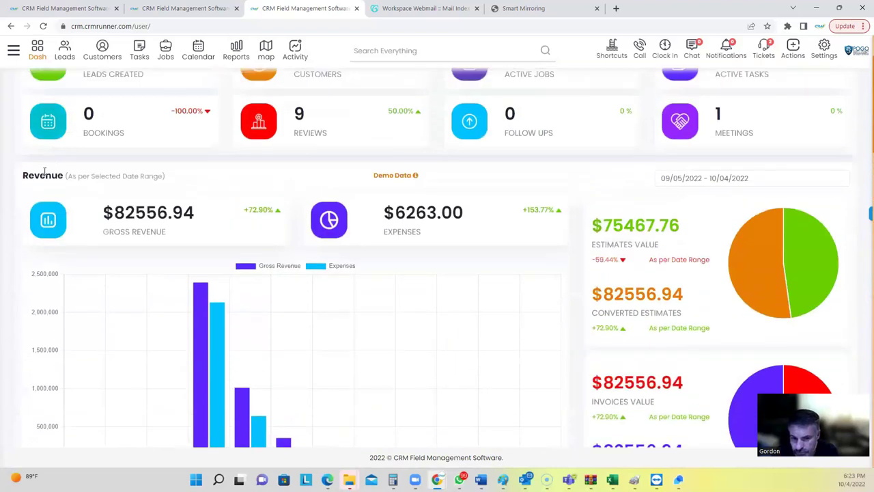
left_click_drag(24, 175, 77, 179)
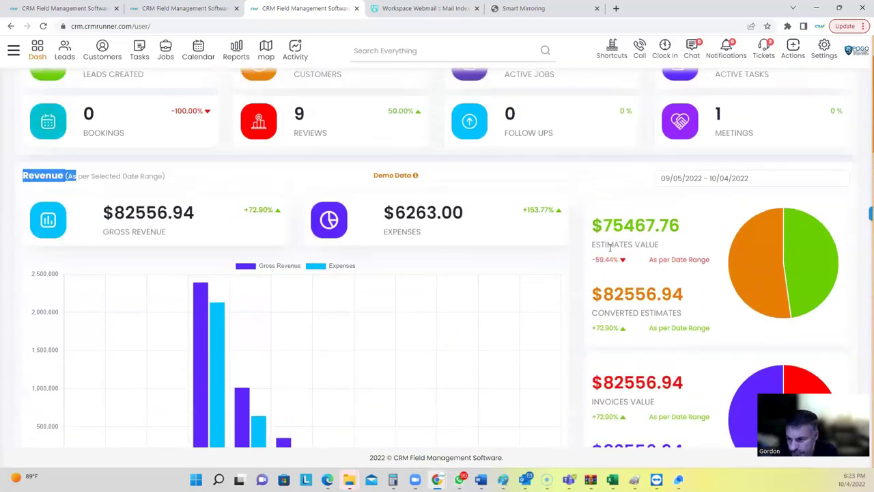
left_click_drag(608, 245, 657, 261)
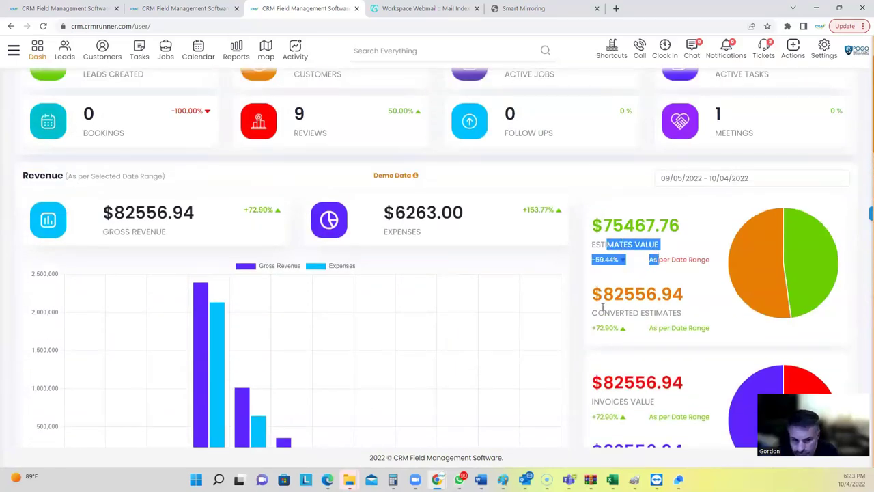
left_click_drag(606, 311, 694, 318)
left_click(612, 398)
left_click_drag(612, 400, 651, 403)
scroll(608, 316, "down", 3)
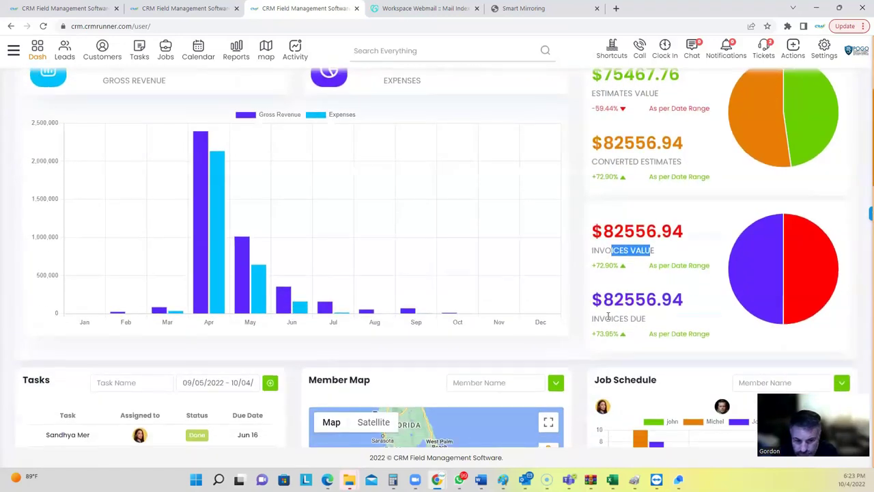
left_click_drag(604, 317, 644, 332)
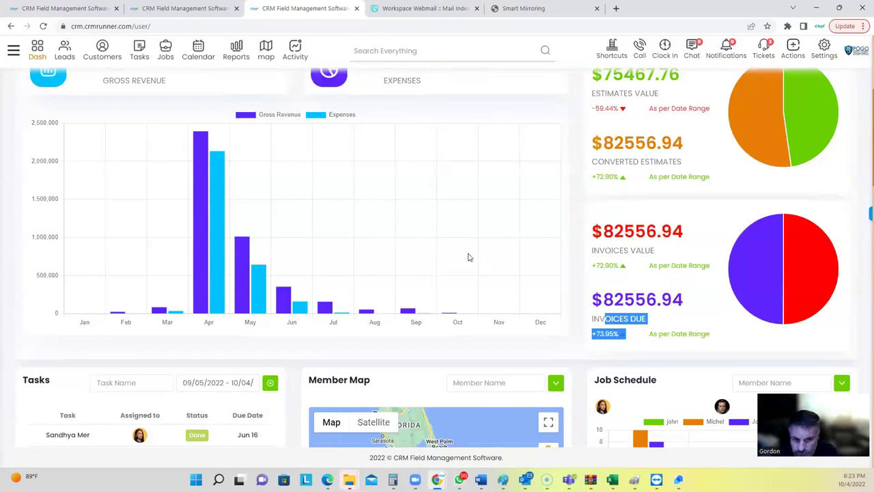
scroll(471, 256, "up", 5)
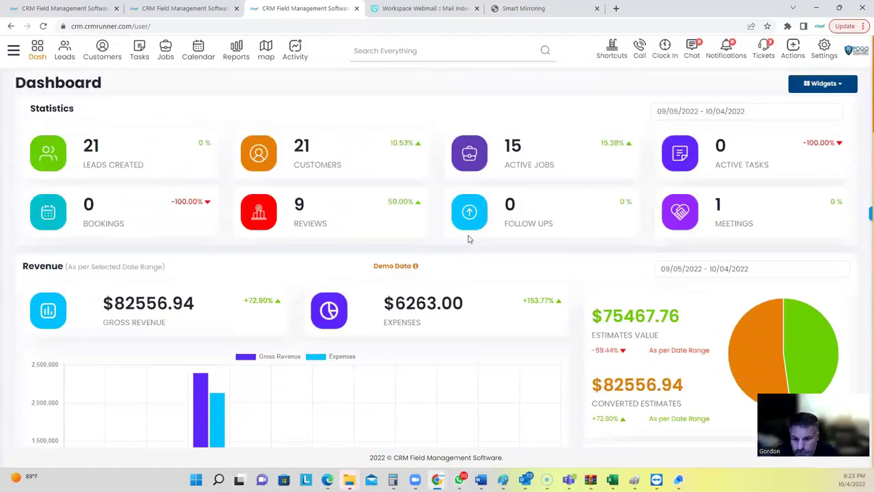
left_click(844, 87)
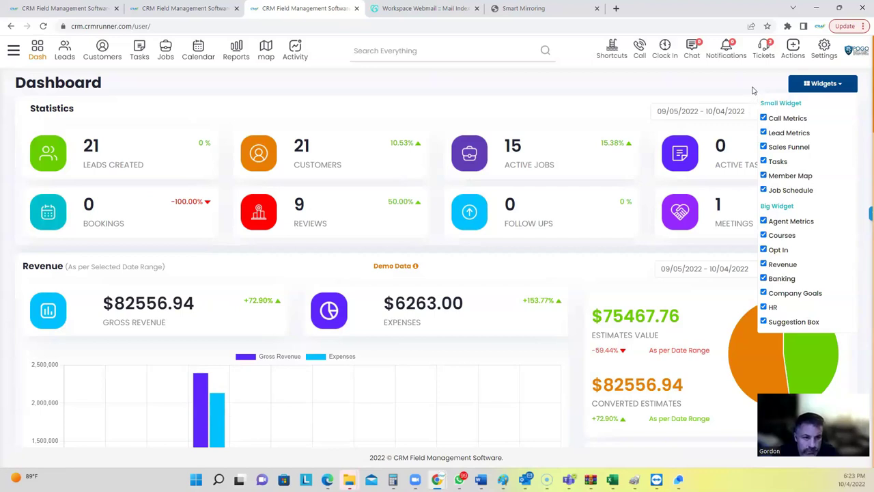
left_click(808, 85)
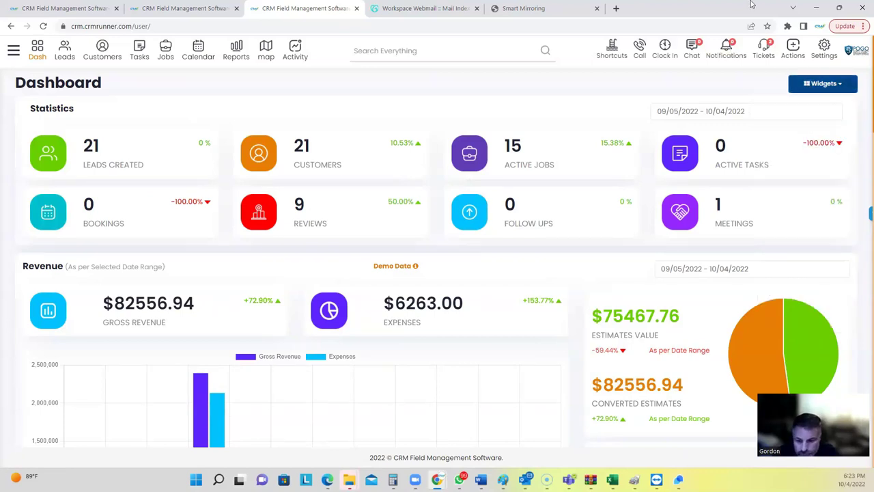
left_click(614, 53)
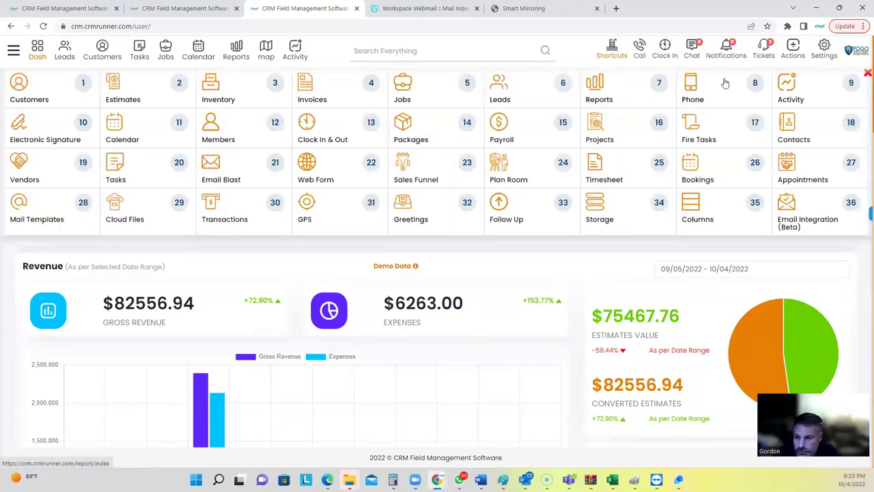
left_click(864, 75)
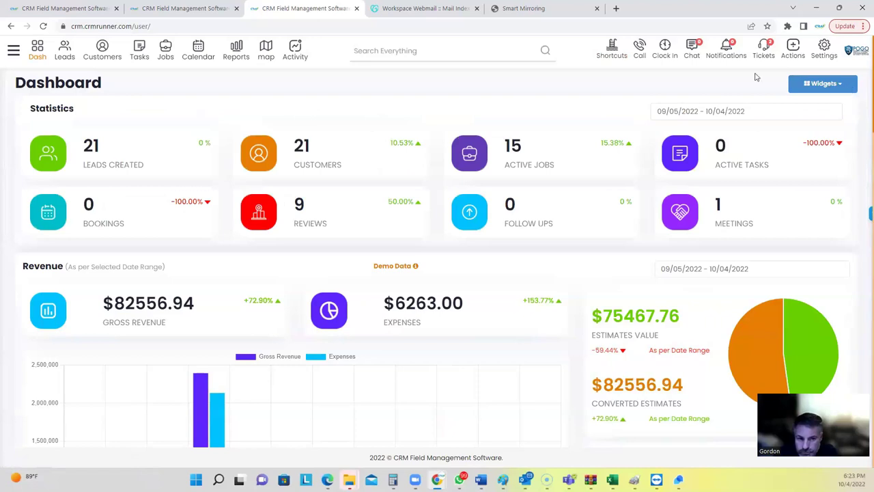
Find the customer via Search Everything and add a payment to their $4820.00 invoice 1999.
left_click(432, 55)
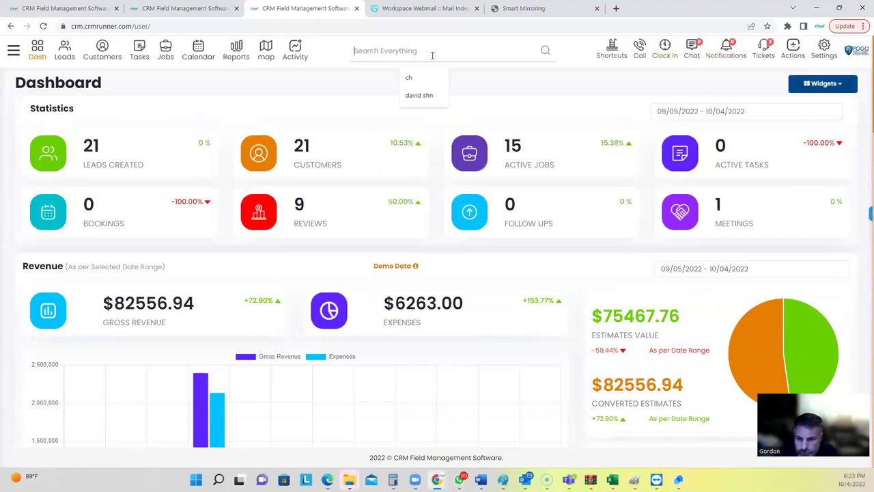
type("gord")
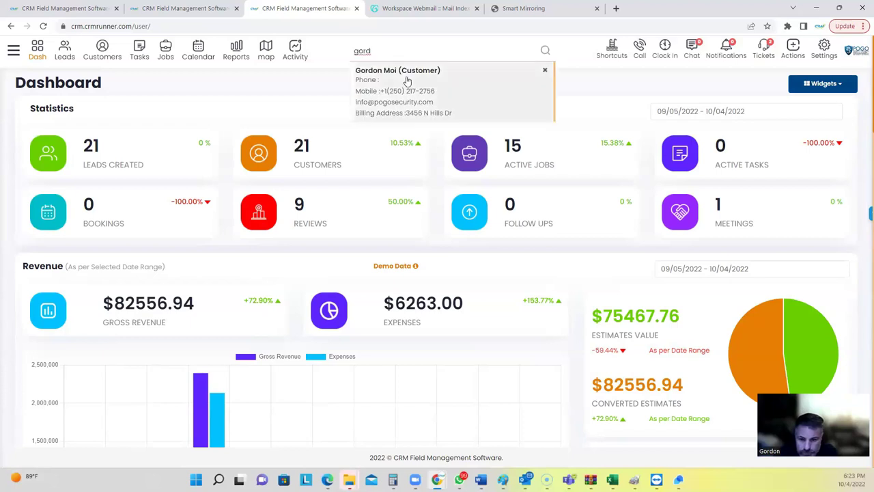
left_click(406, 82)
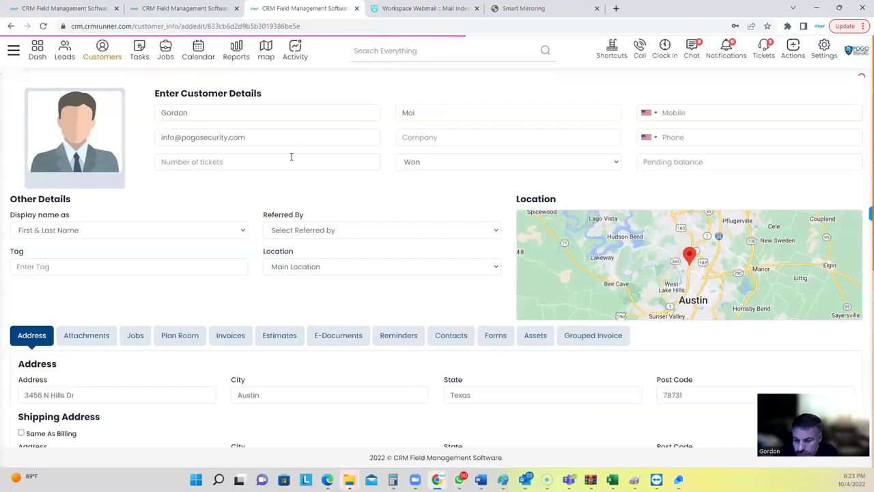
scroll(290, 161, "down", 2)
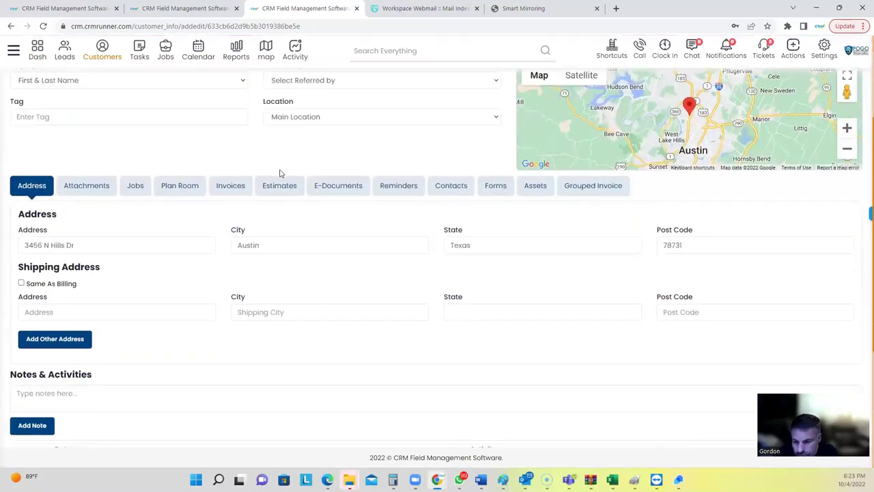
scroll(277, 171, "up", 1)
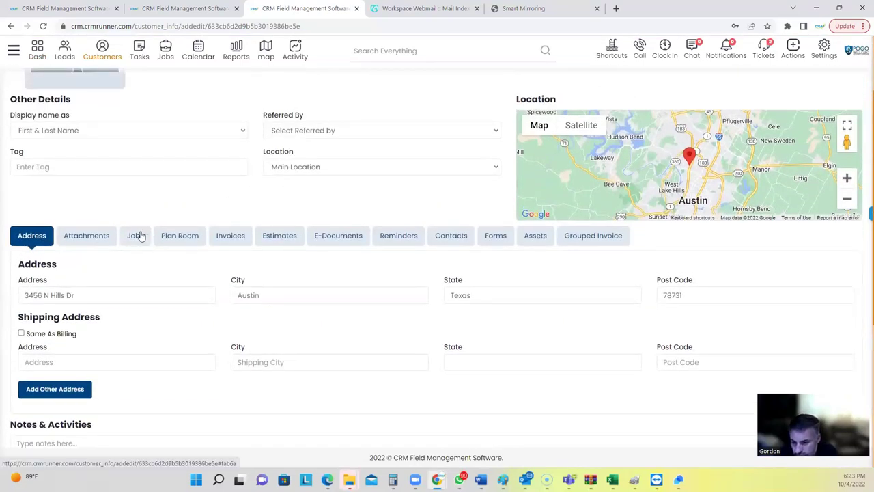
left_click(222, 243)
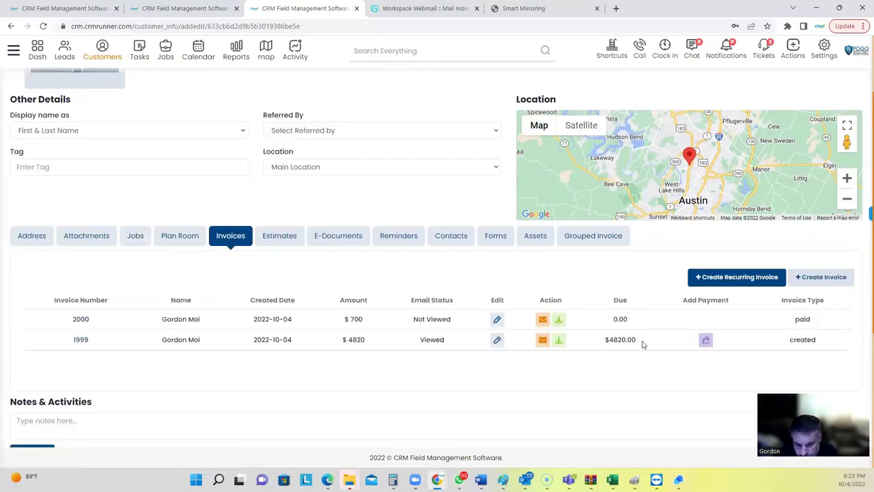
left_click(706, 339)
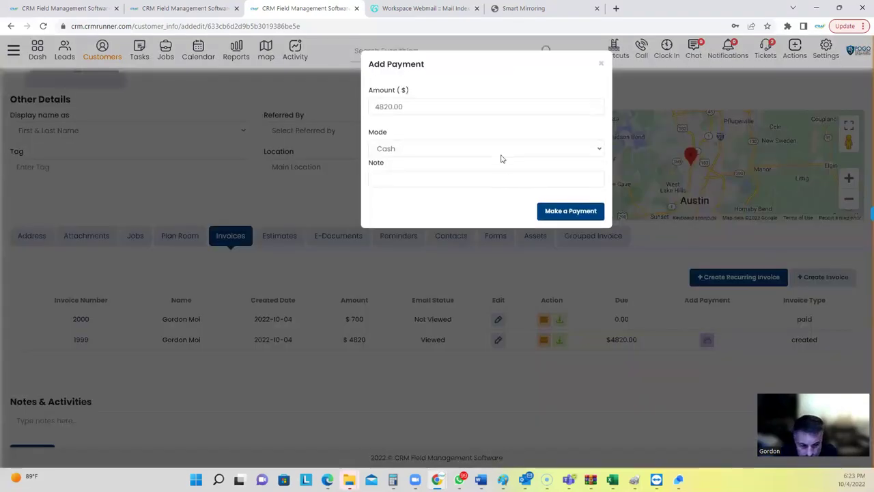
Switch the payment mode to Authorize.net Credit Card, view the checkout, then close it.
left_click_drag(375, 106, 377, 151)
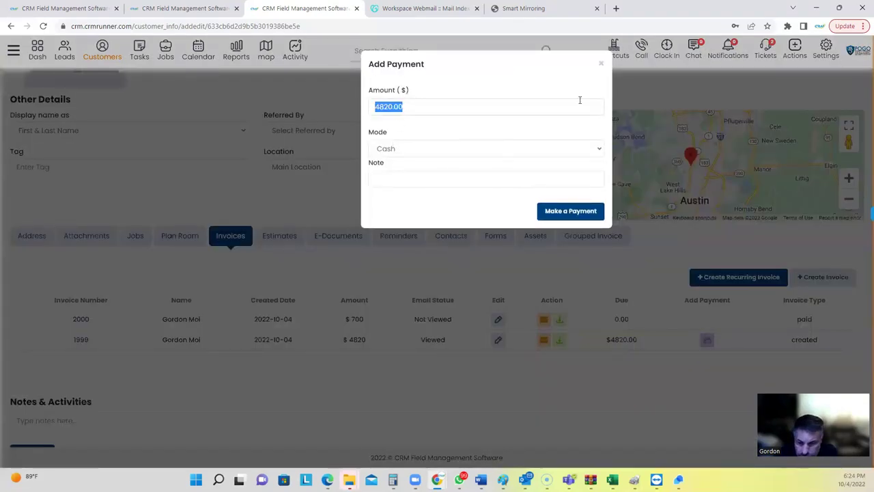
left_click(468, 150)
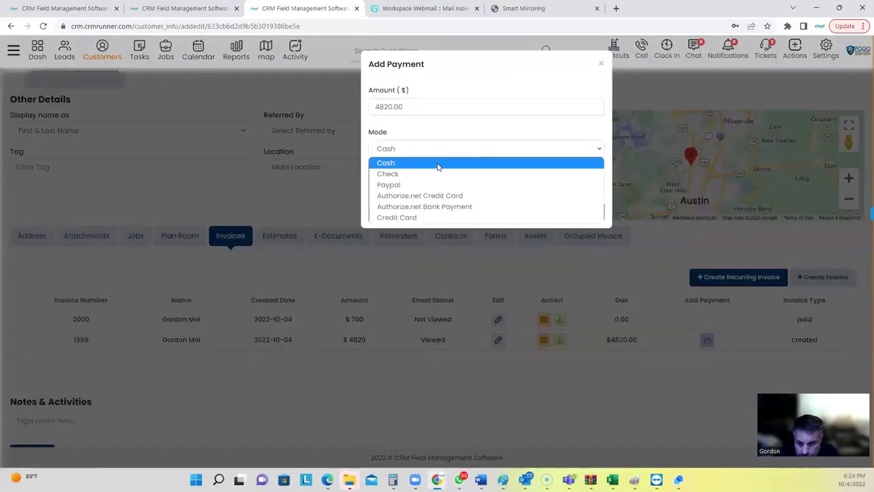
left_click(422, 196)
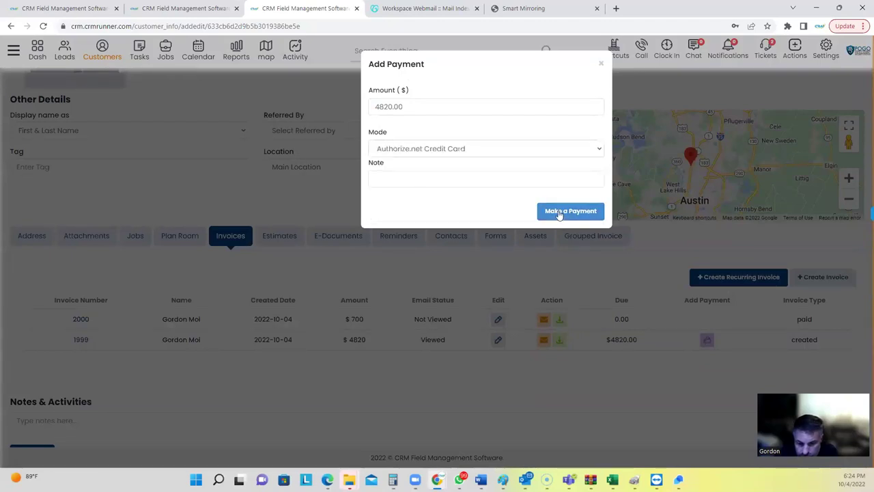
left_click(562, 212)
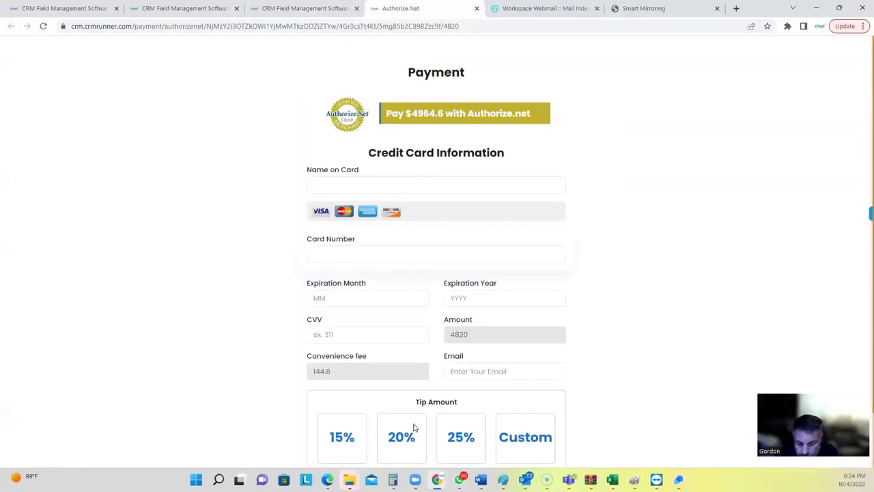
left_click(476, 8)
scroll(405, 149, "up", 2)
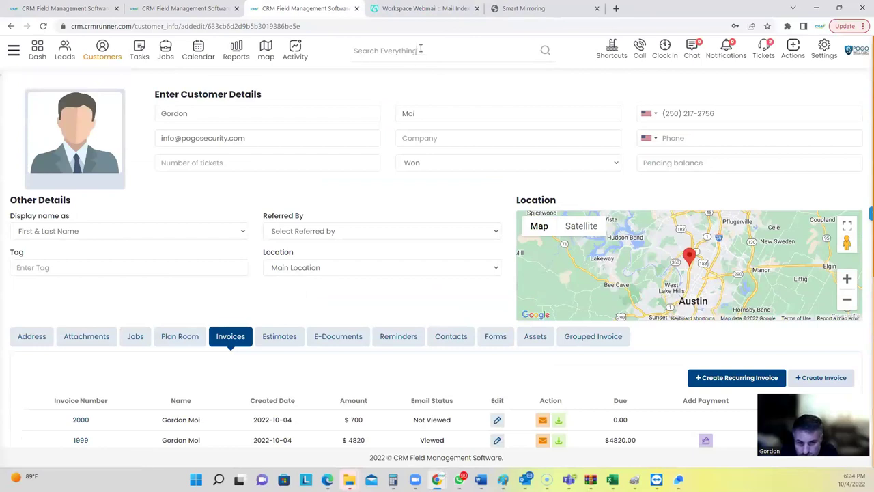
Visit the Global Search page, then go back to the Dashboard.
left_click(545, 51)
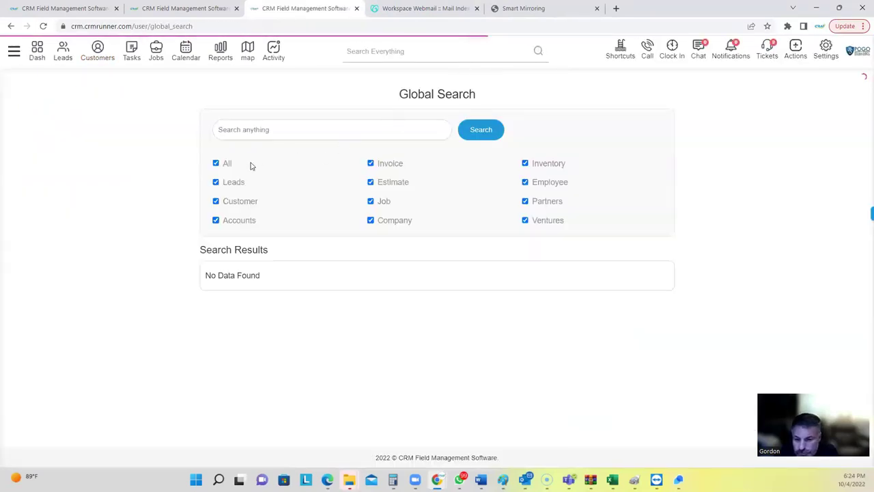
left_click(293, 132)
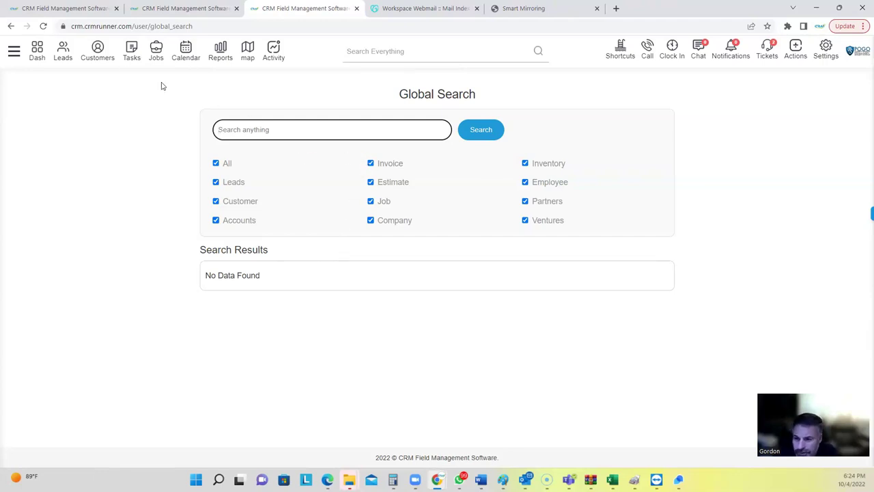
left_click(38, 59)
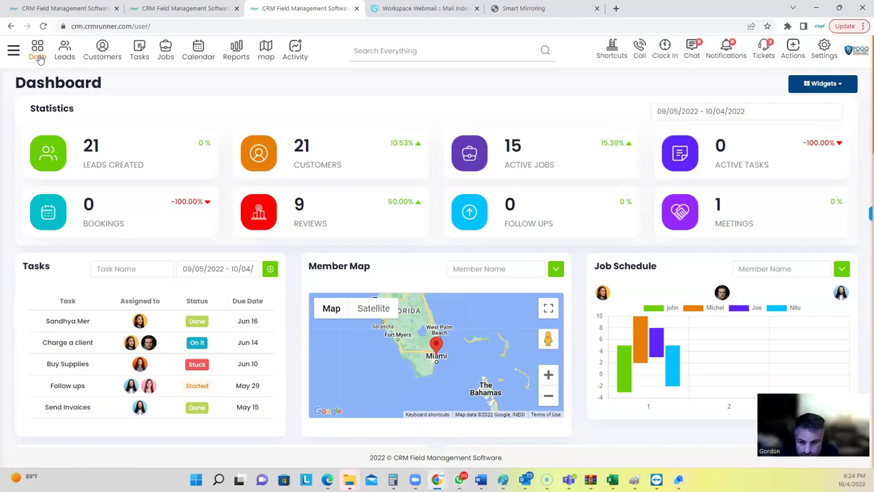
Reload the Dash page and bring up the Settings dropdown with profile, subscription, support and training options.
left_click(37, 55)
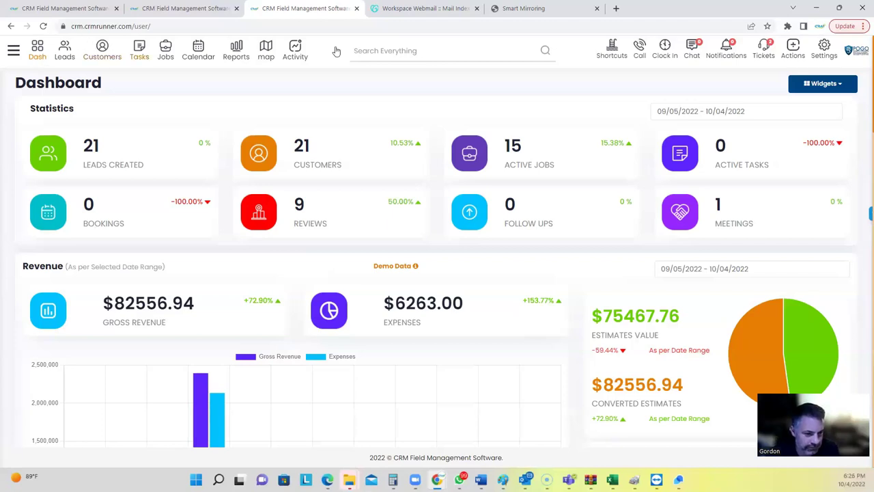
left_click(825, 48)
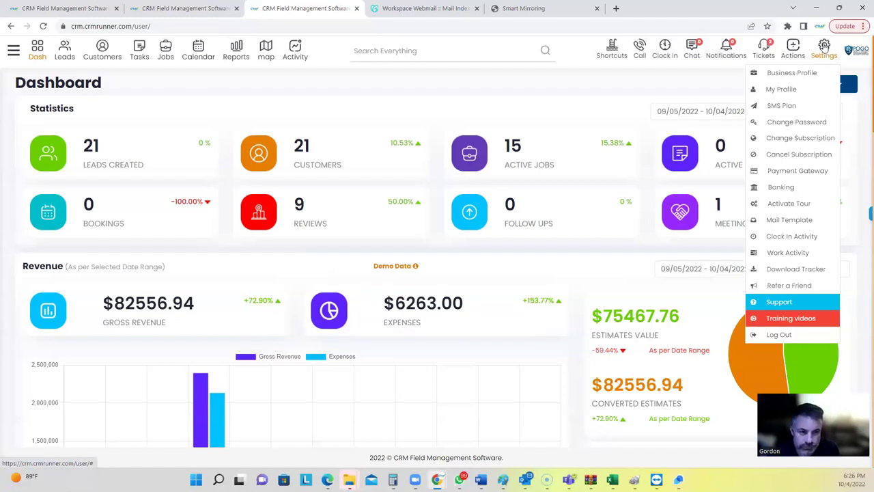
Go to Training videos and search 'esti' to narrow the list to the 10:16 Estimates video.
left_click(784, 325)
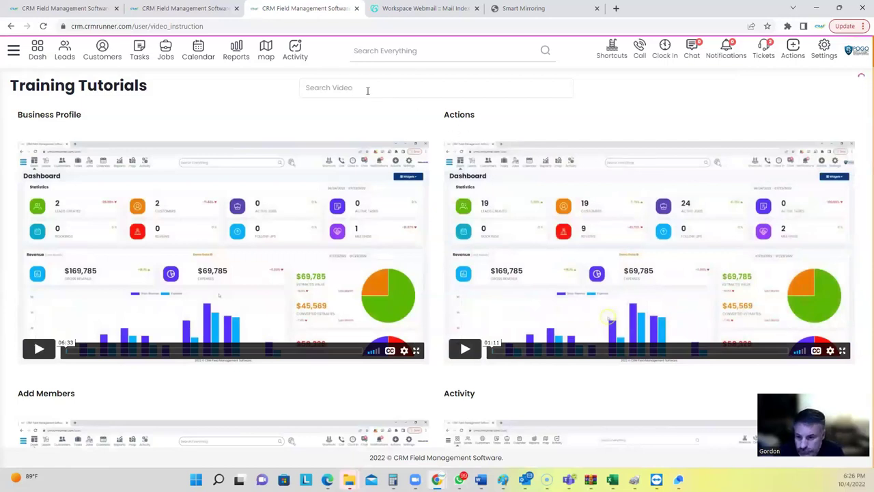
type("esti")
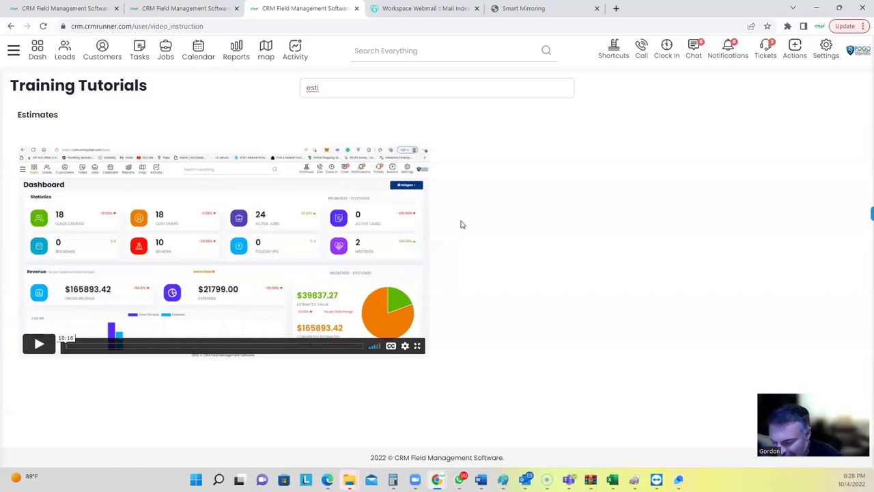
Switch to the Smart Mirroring tab and load geeks5g.com in its address bar.
left_click(522, 9)
left_click(456, 31)
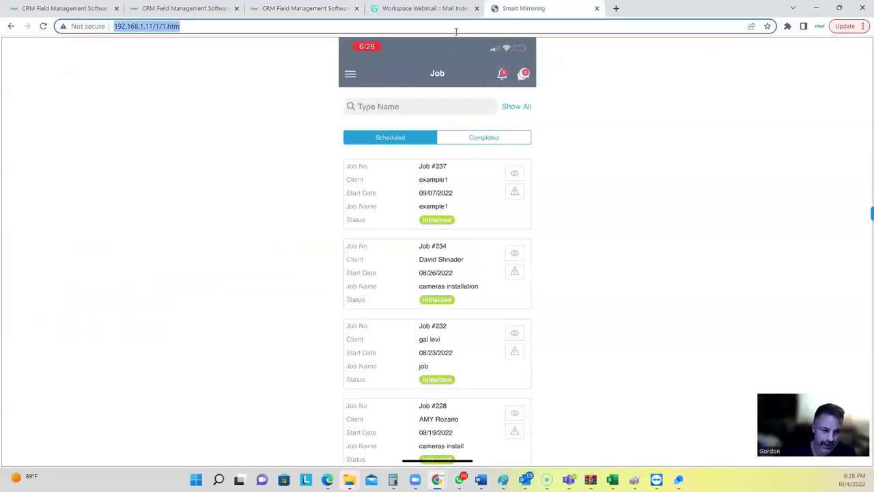
type("gee")
key("Return")
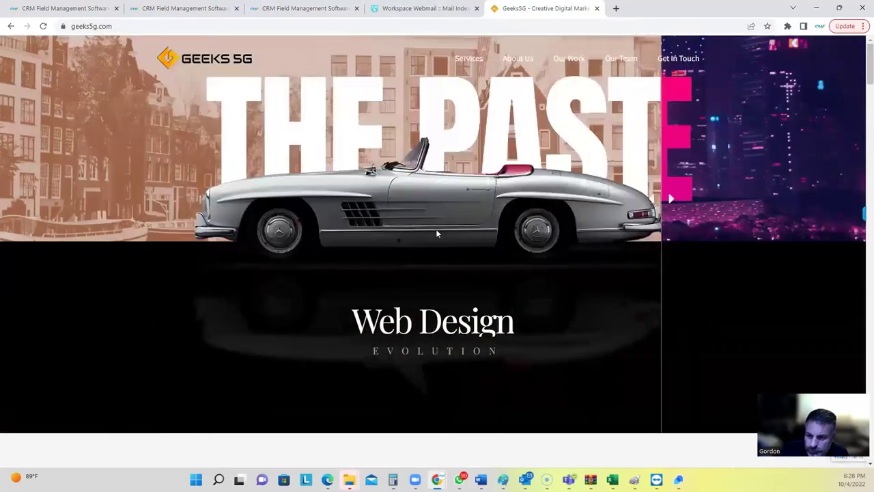
Browse the Geeks5G homepage, then return to the CRM Runner Training Tutorials tab.
scroll(357, 225, "down", 4)
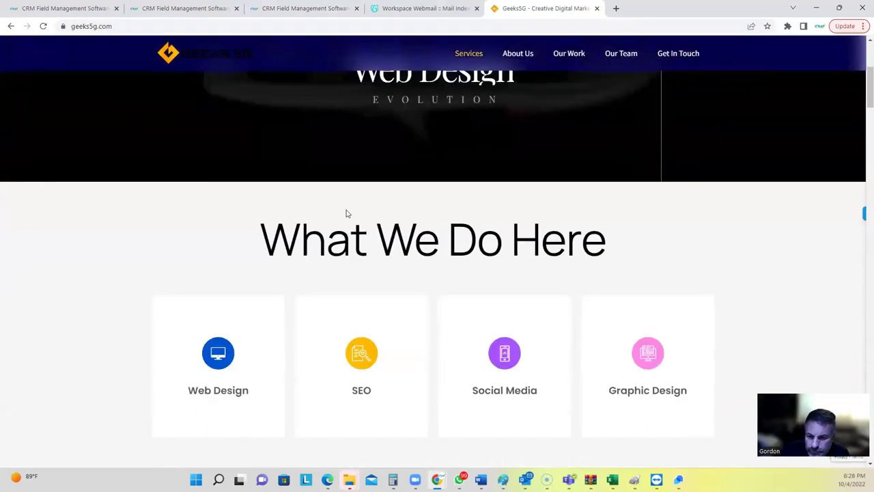
scroll(348, 214, "down", 1)
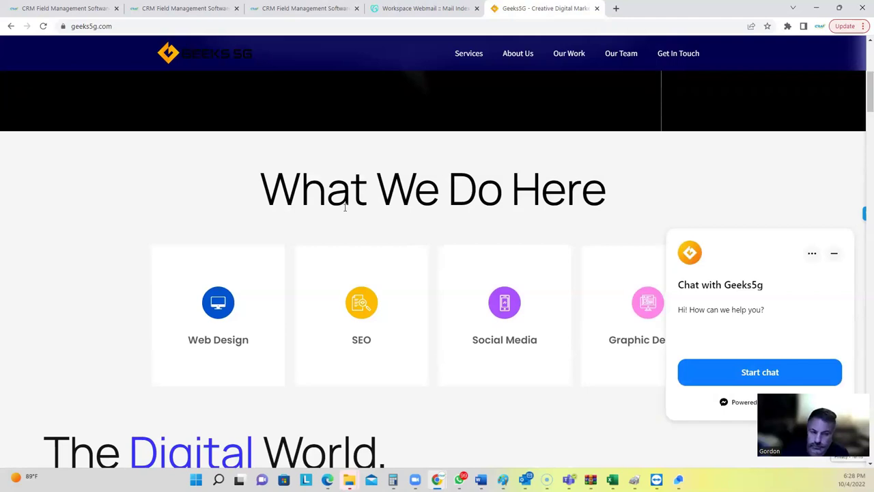
scroll(311, 199, "up", 3)
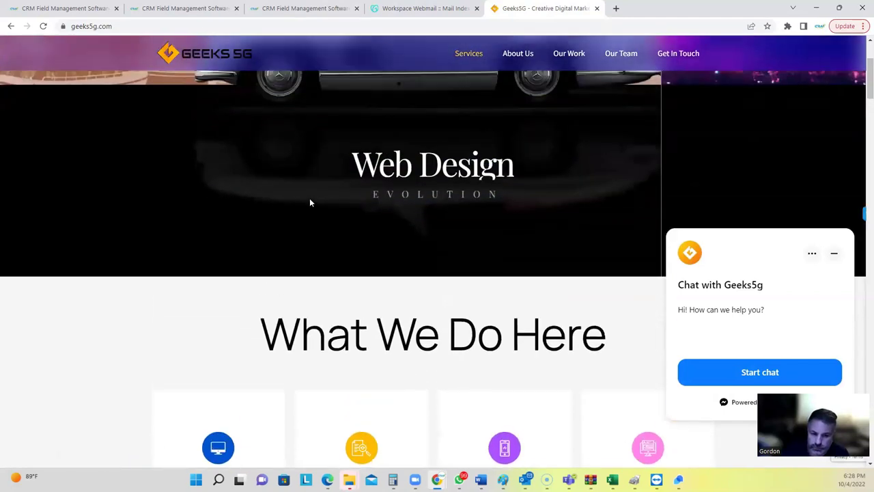
scroll(285, 201, "up", 2)
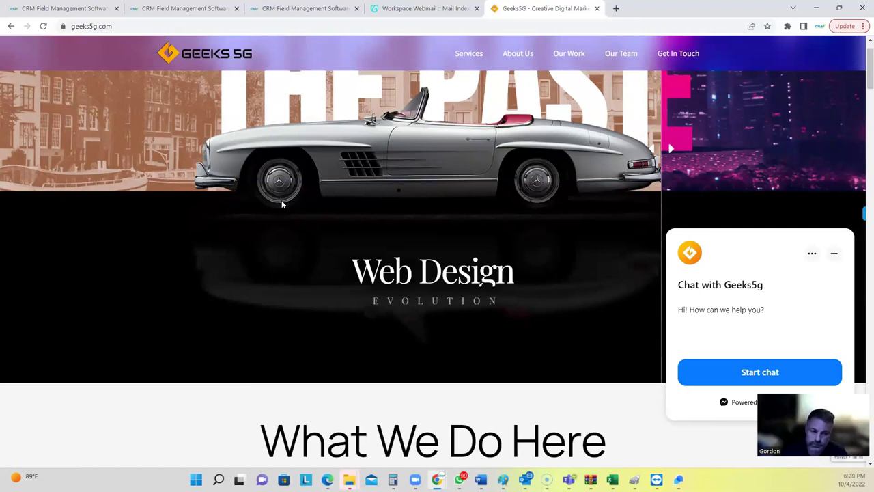
left_click(304, 8)
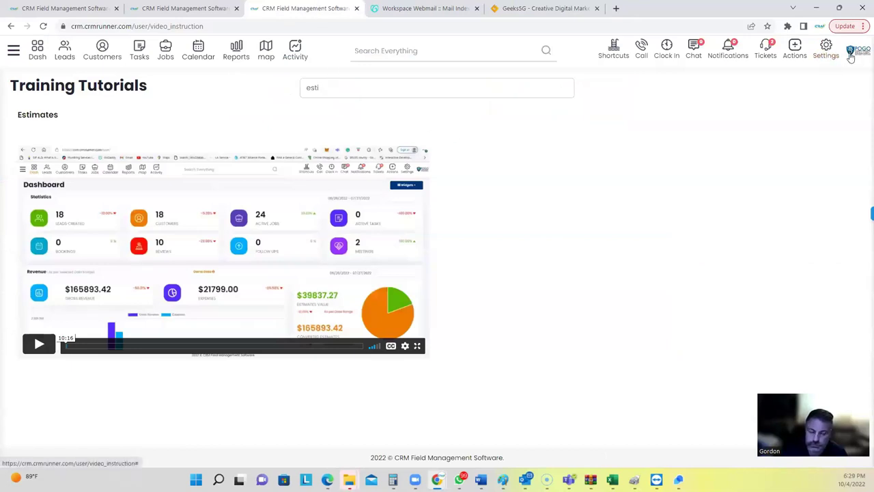
Log out of the Pogo account and change the login email's domain to geeks5g.
left_click(827, 51)
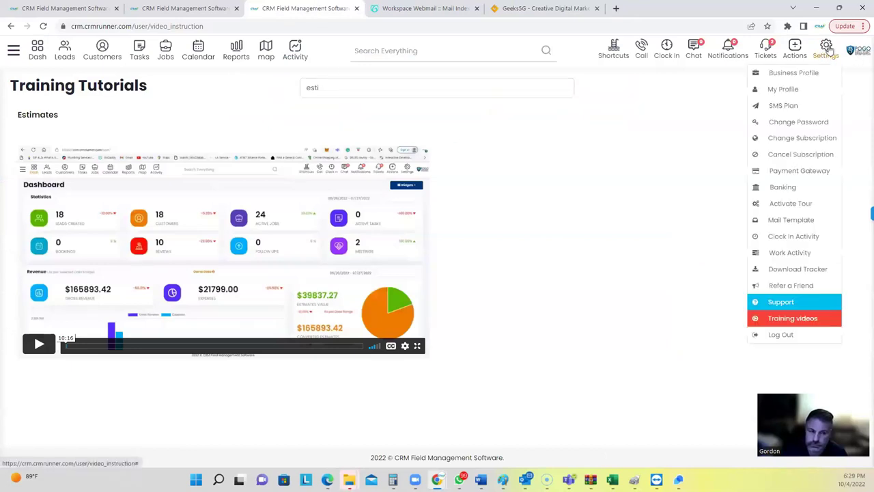
left_click(782, 334)
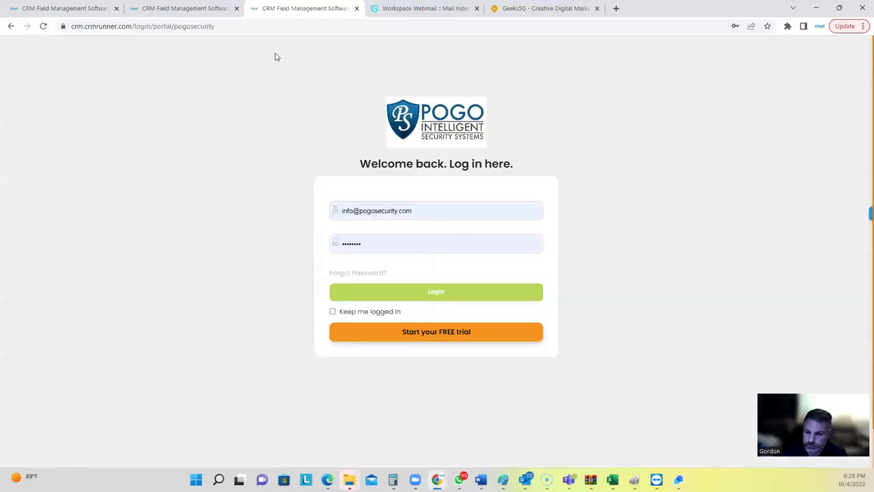
left_click(231, 25)
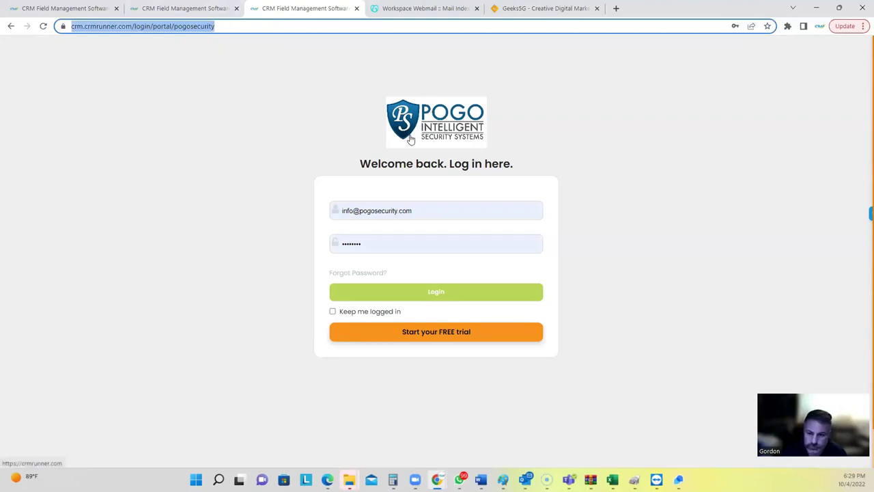
double_click(380, 210)
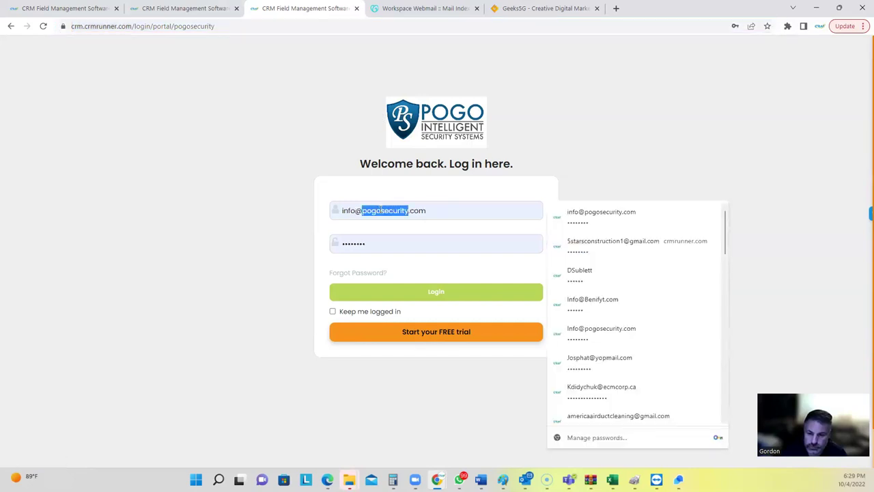
type("geeks5g")
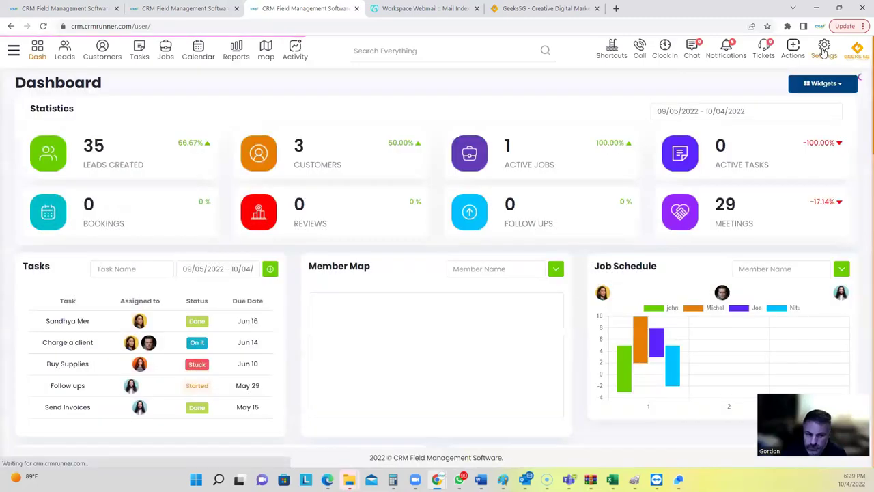
Log out of Geeks5G, sign into the client portal with a saved client login, and view Estimates.
mouse_move(823, 52)
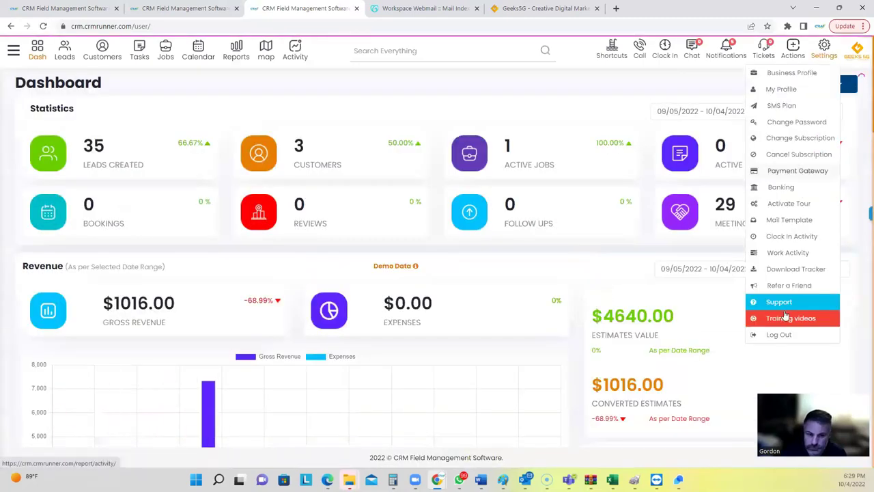
left_click(779, 334)
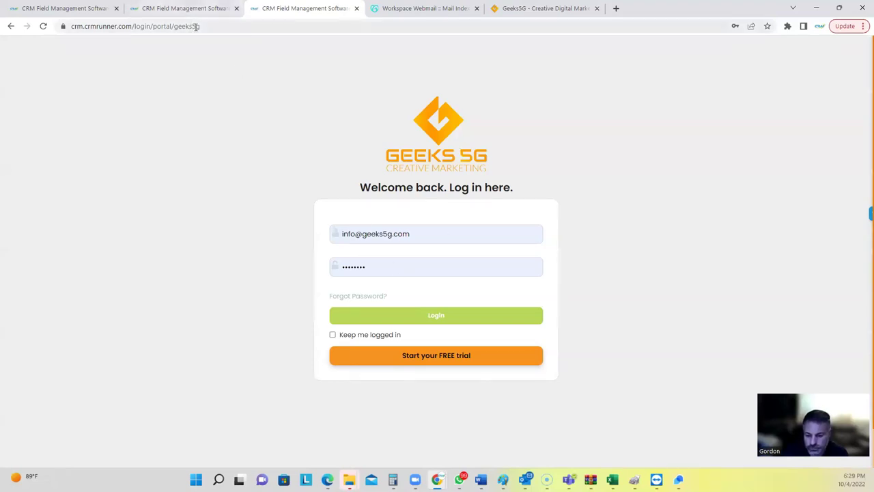
left_click(417, 236)
double_click(418, 236)
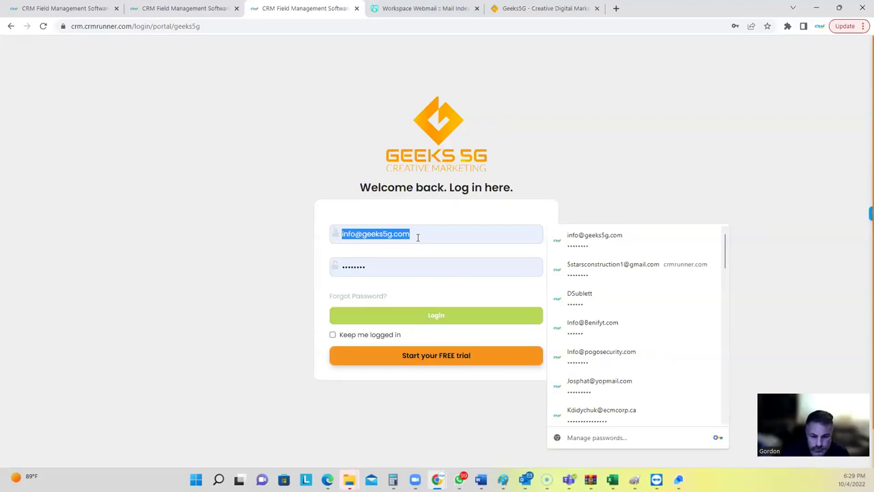
scroll(613, 356, "down", 2)
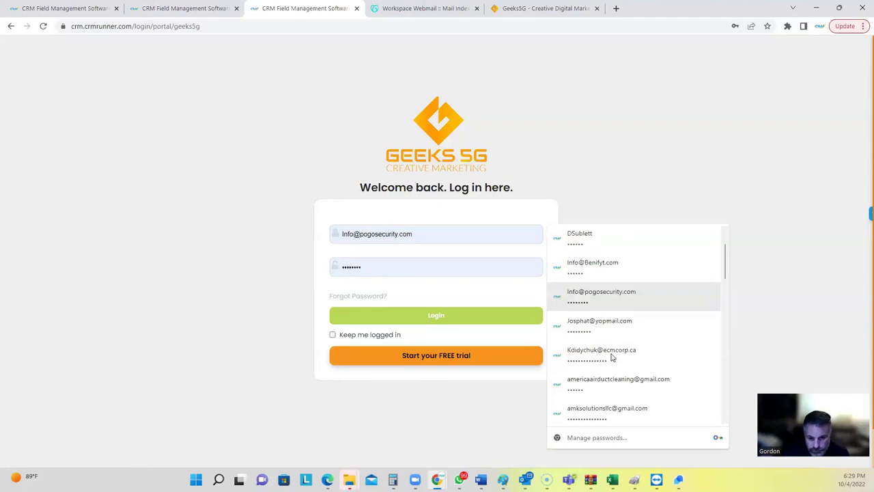
left_click(613, 328)
left_click(426, 320)
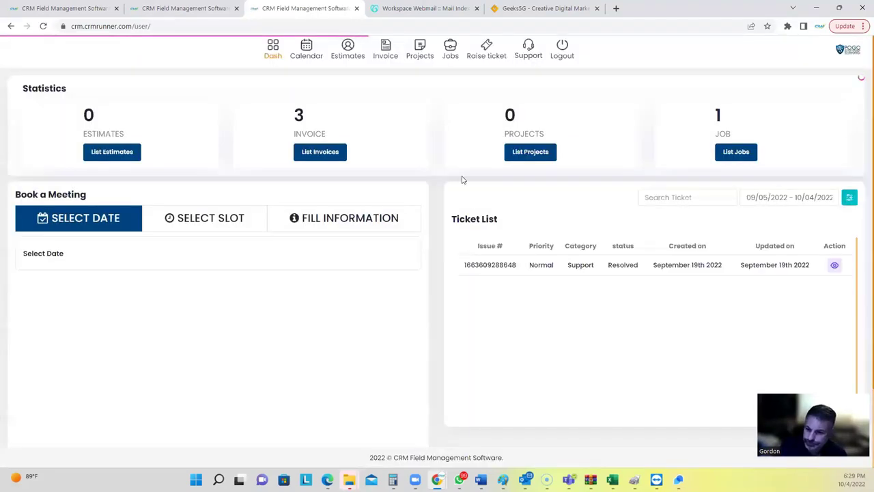
left_click(340, 56)
View invoice 1970 from the client's invoice list and cancel its Add Payment form.
left_click(385, 55)
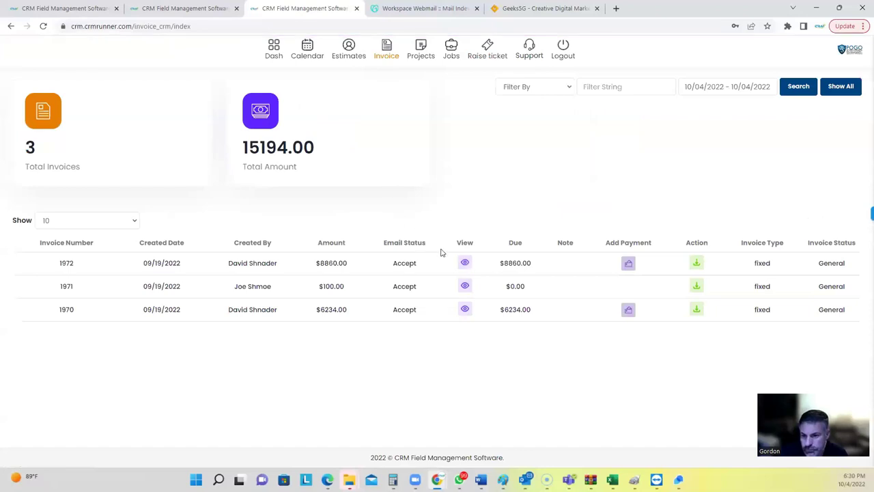
left_click(464, 310)
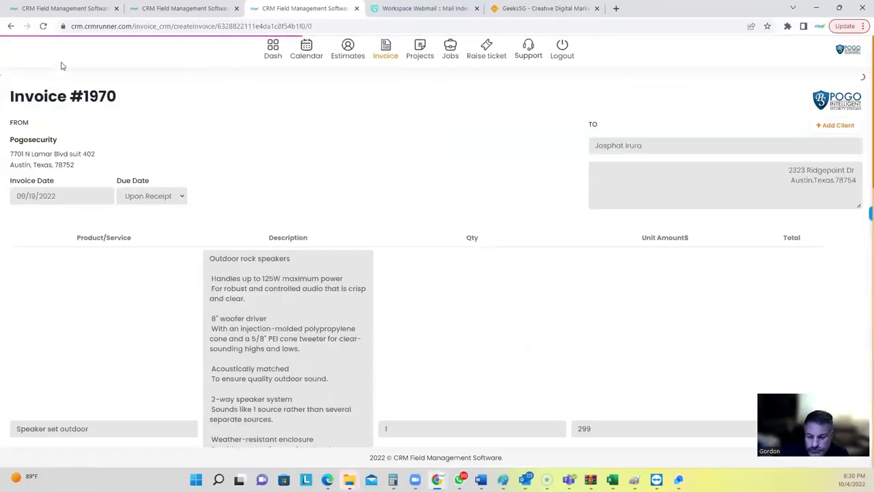
left_click(10, 26)
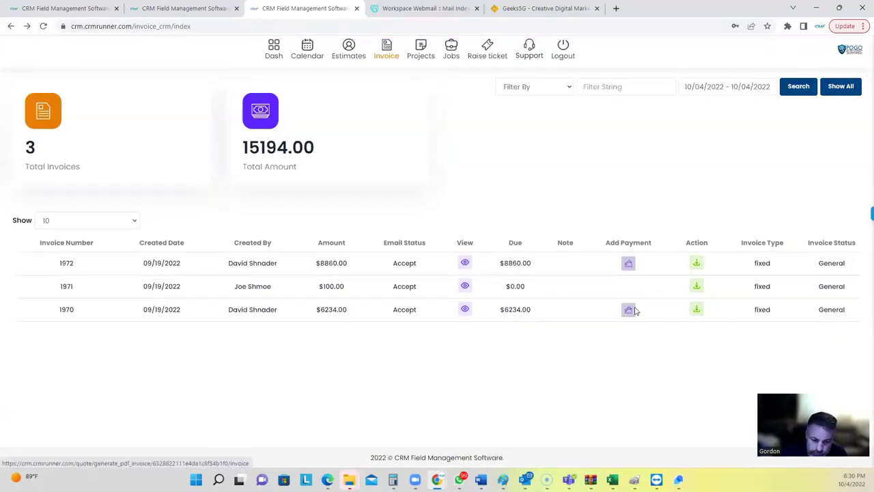
left_click(629, 310)
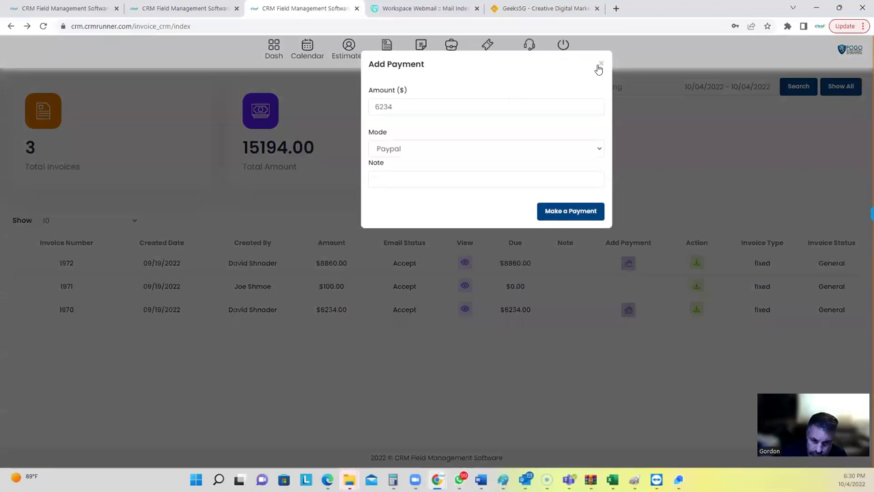
left_click(600, 64)
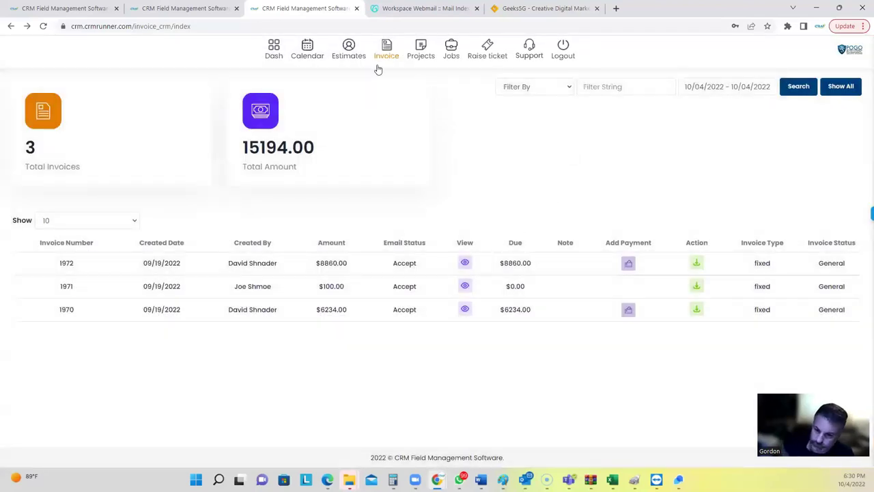
Review the 'valuation of a car' job report, then return to the Jobs list.
left_click(451, 49)
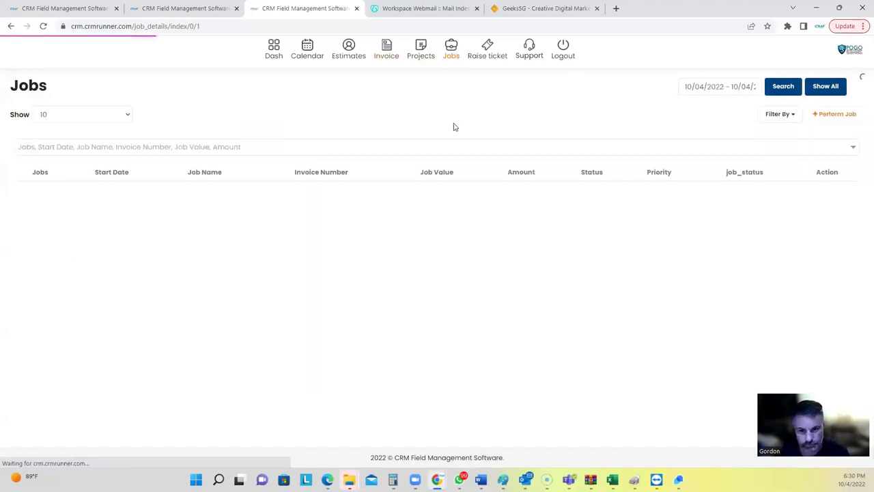
left_click(827, 193)
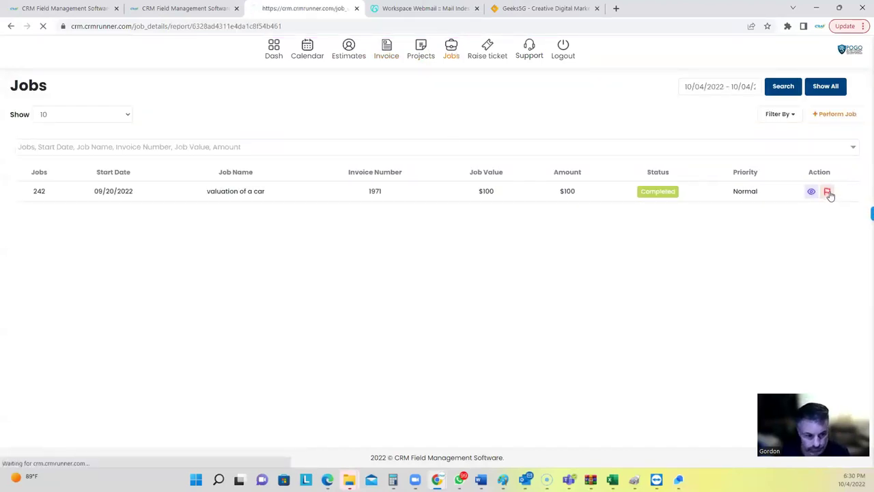
scroll(510, 246, "down", 7)
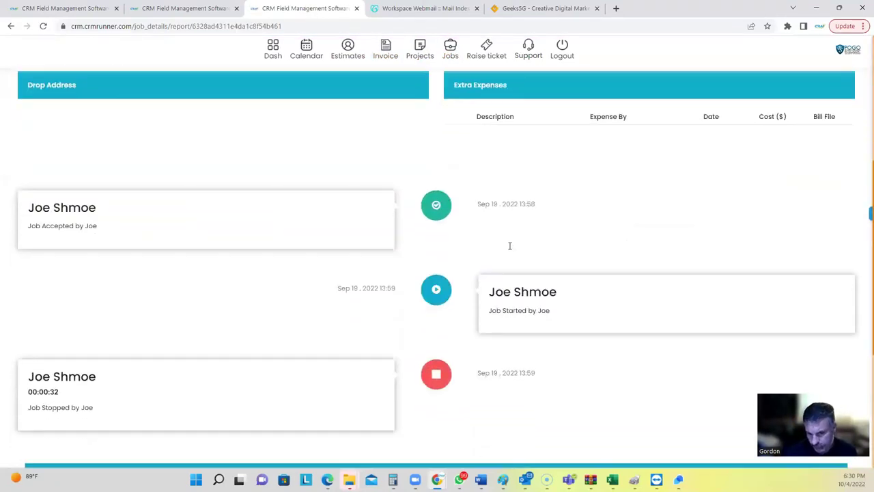
scroll(510, 245, "down", 1)
scroll(509, 246, "up", 8)
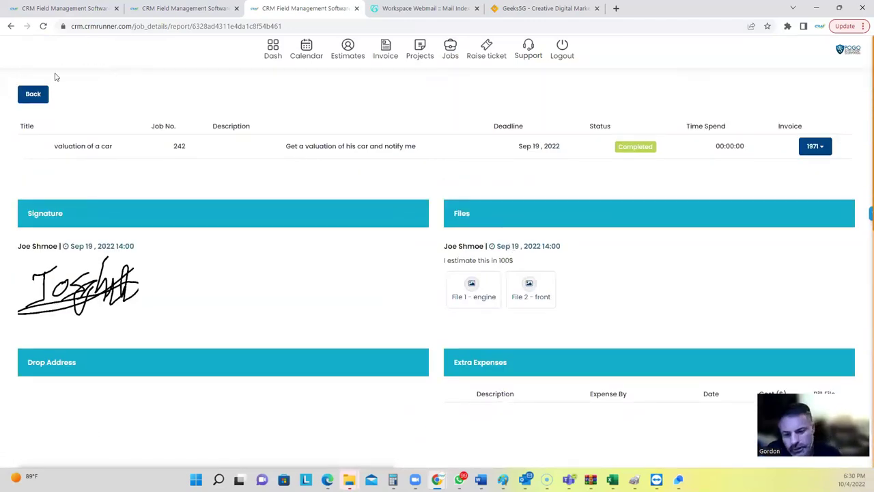
left_click(11, 26)
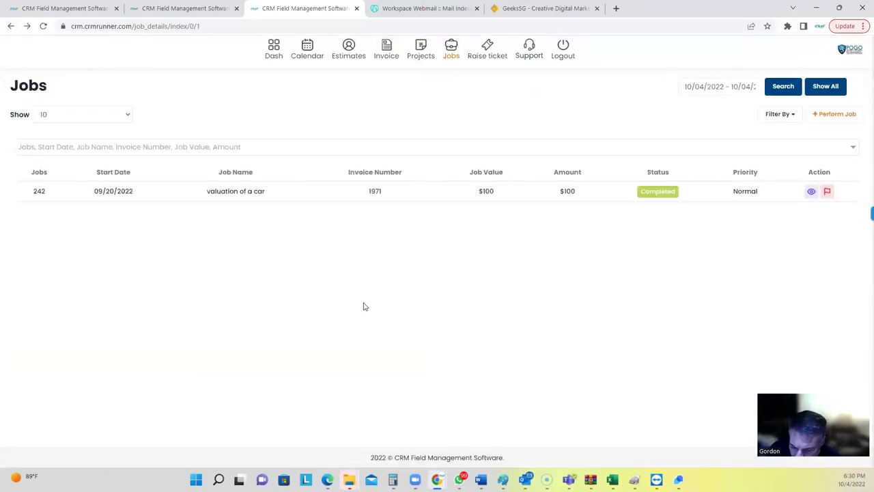
Close the client portal tab, switch to the CRM Runner package list, and show the Shortcuts panel.
left_click(356, 8)
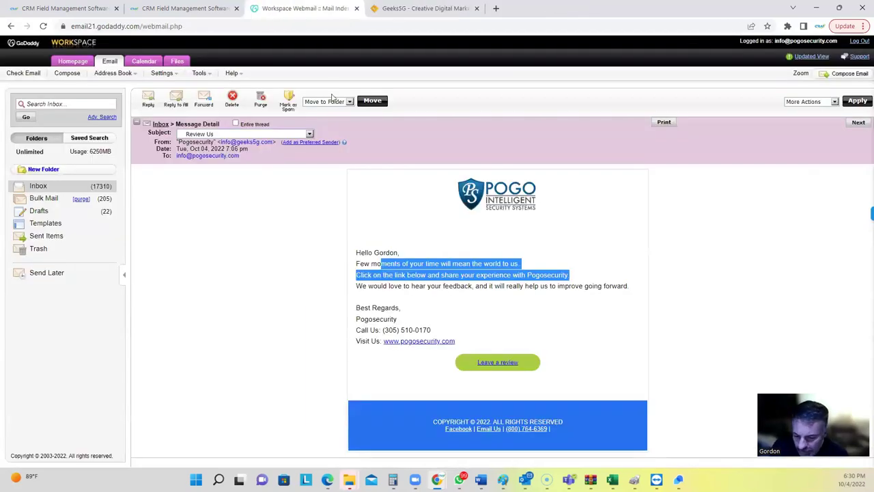
left_click(218, 8)
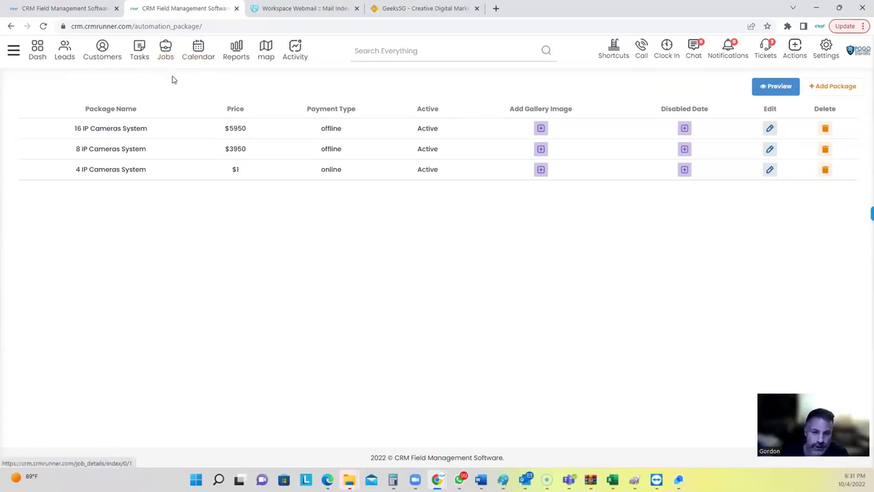
left_click(613, 52)
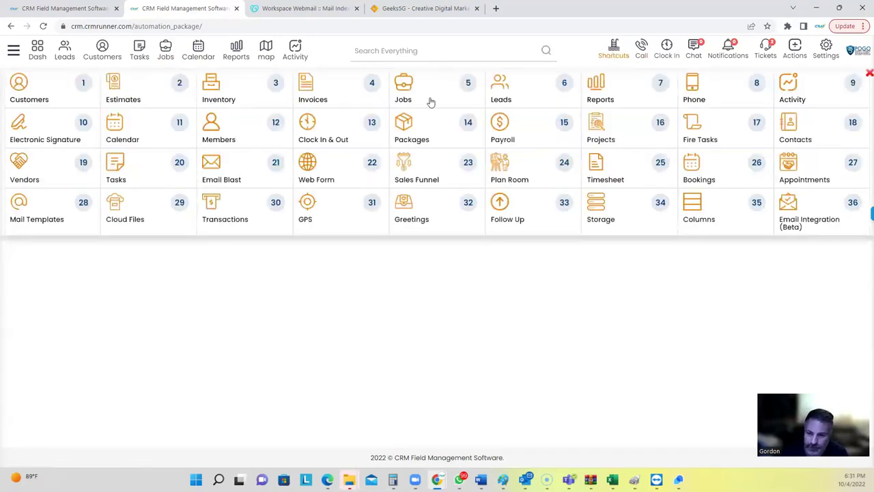